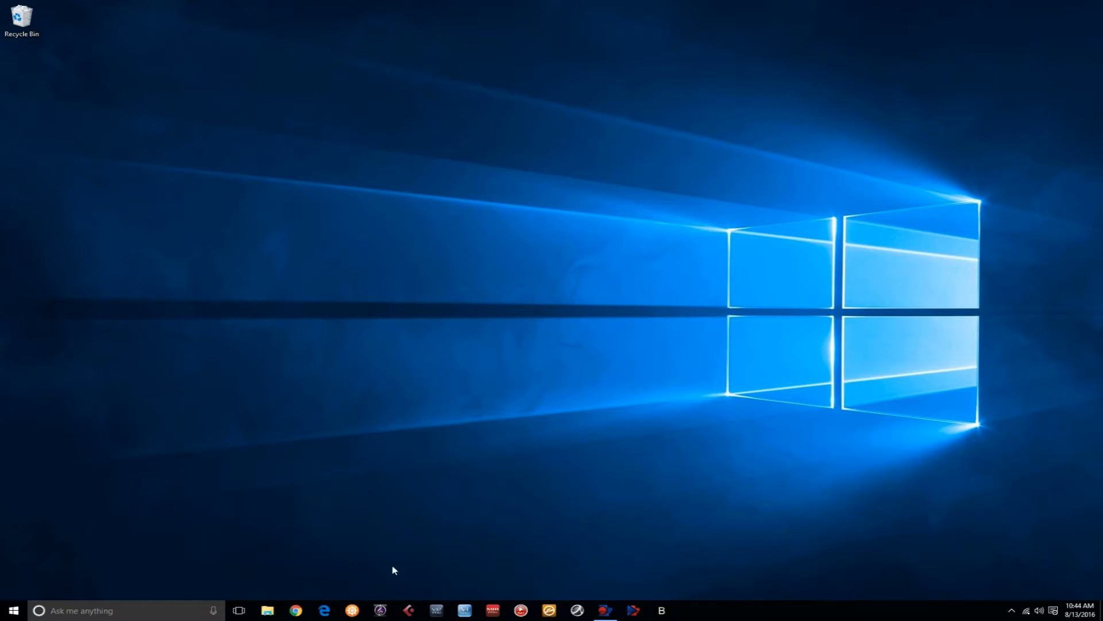
Step: Launch Sibelius with administrator rights
{"action": "right_click", "coordinate": [387, 613]}
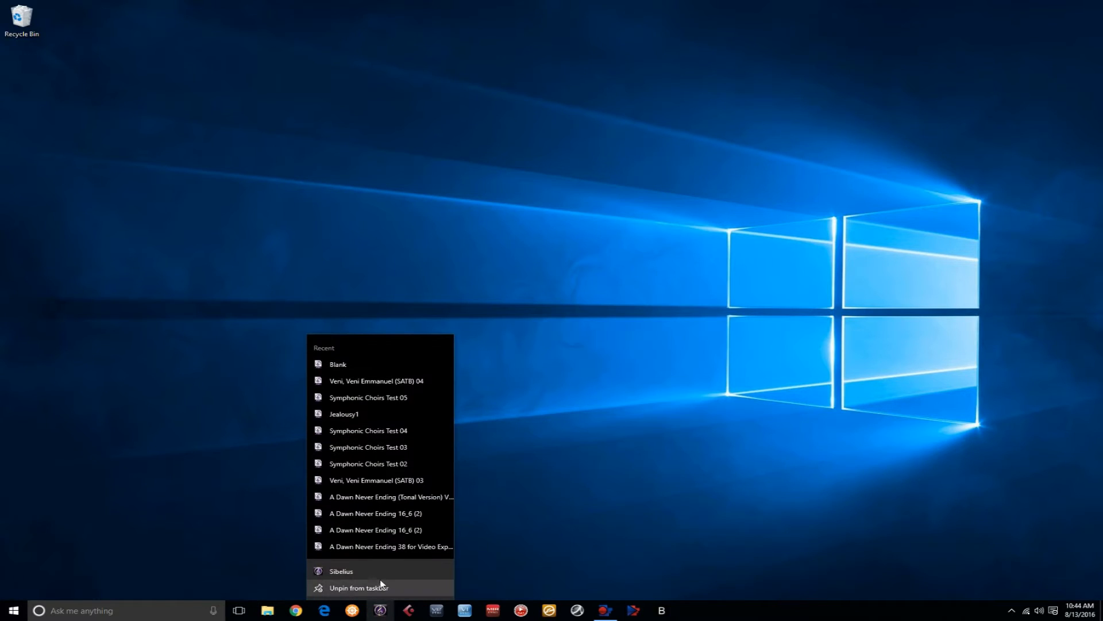
{"action": "right_click", "coordinate": [380, 566]}
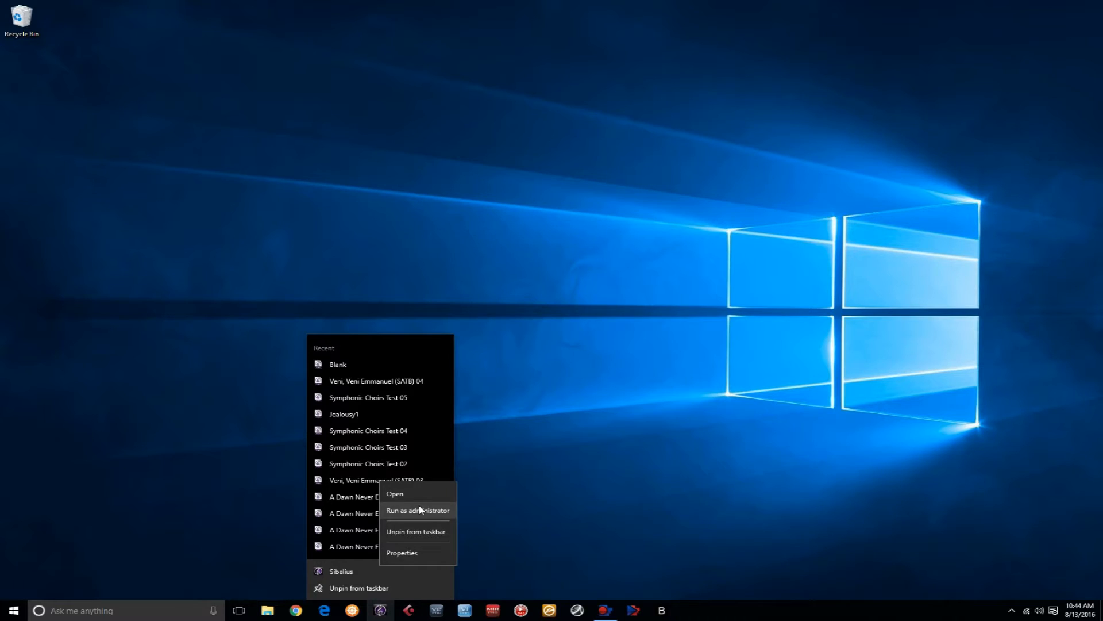
{"action": "left_click", "coordinate": [420, 510]}
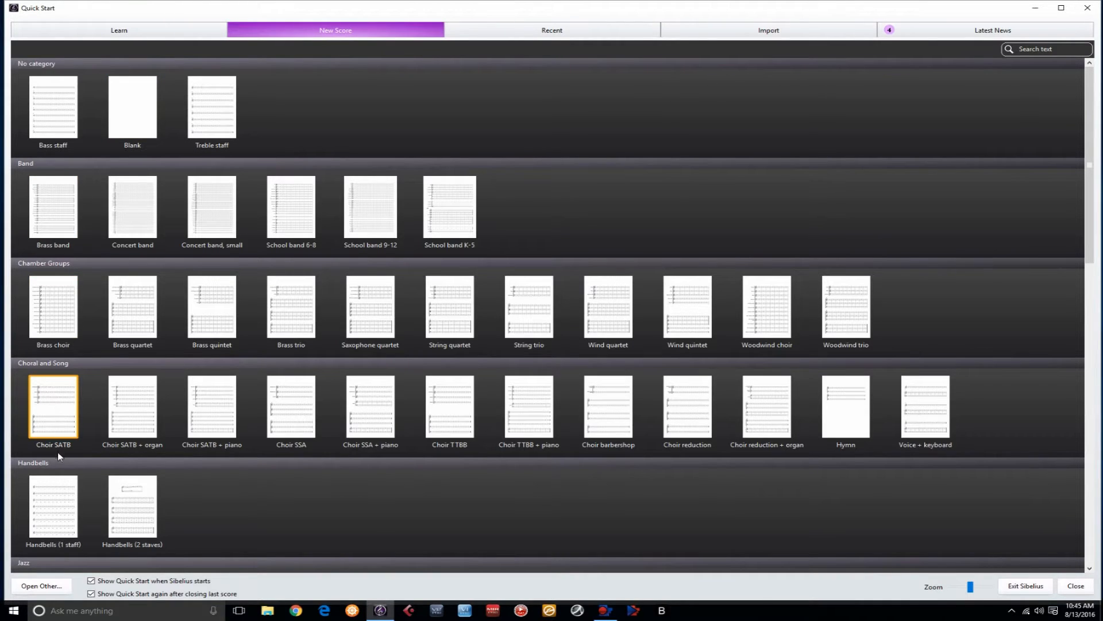
Step: Start a new score from the Choir SATB template and set its tempo text to Andante
{"action": "double_click", "coordinate": [57, 417]}
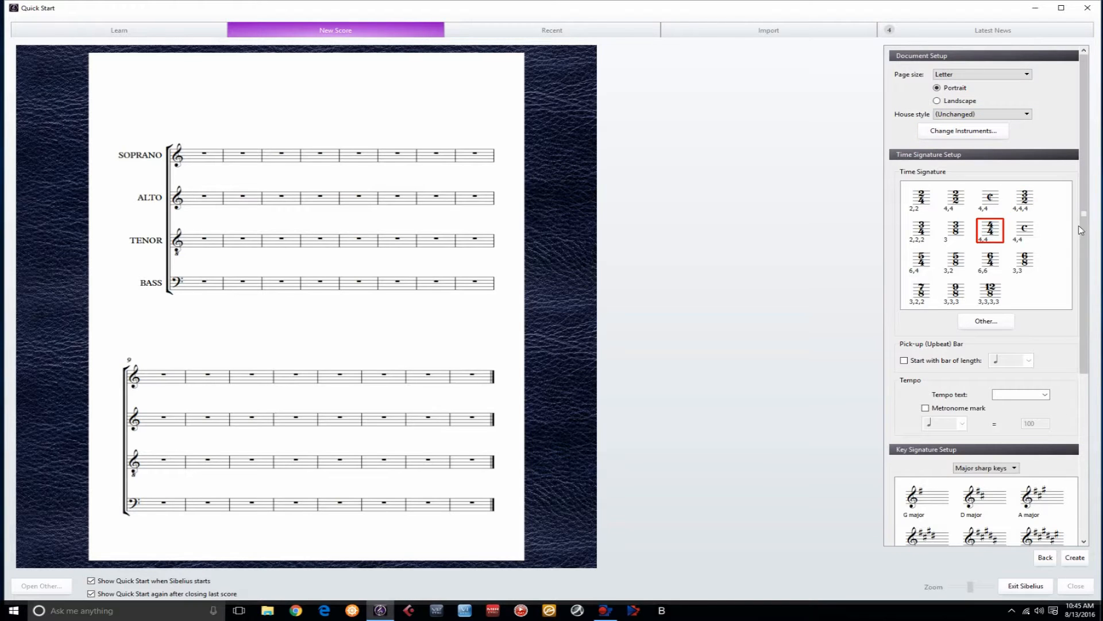
{"action": "scroll", "coordinate": [1080, 276], "scroll_direction": "down", "scroll_amount": 5}
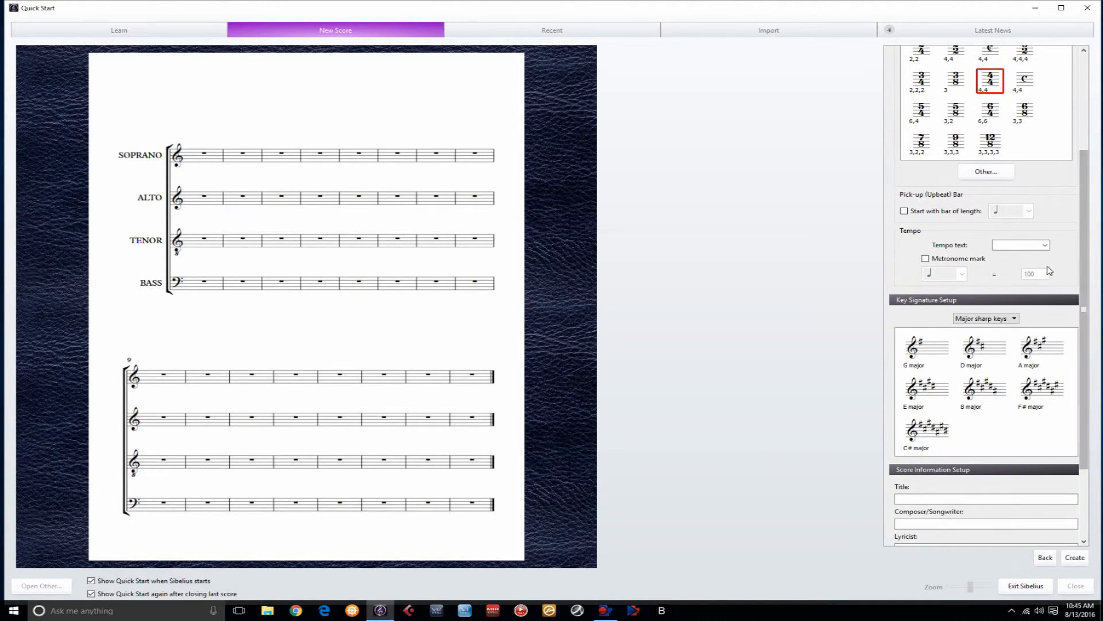
{"action": "left_click", "coordinate": [1044, 245]}
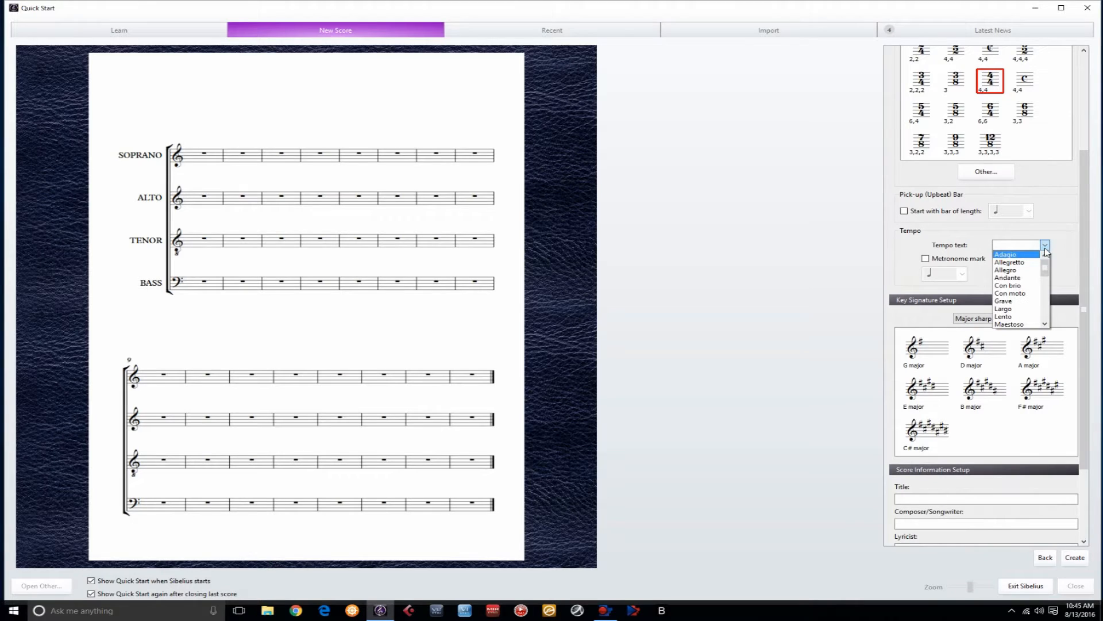
{"action": "left_click", "coordinate": [1034, 278]}
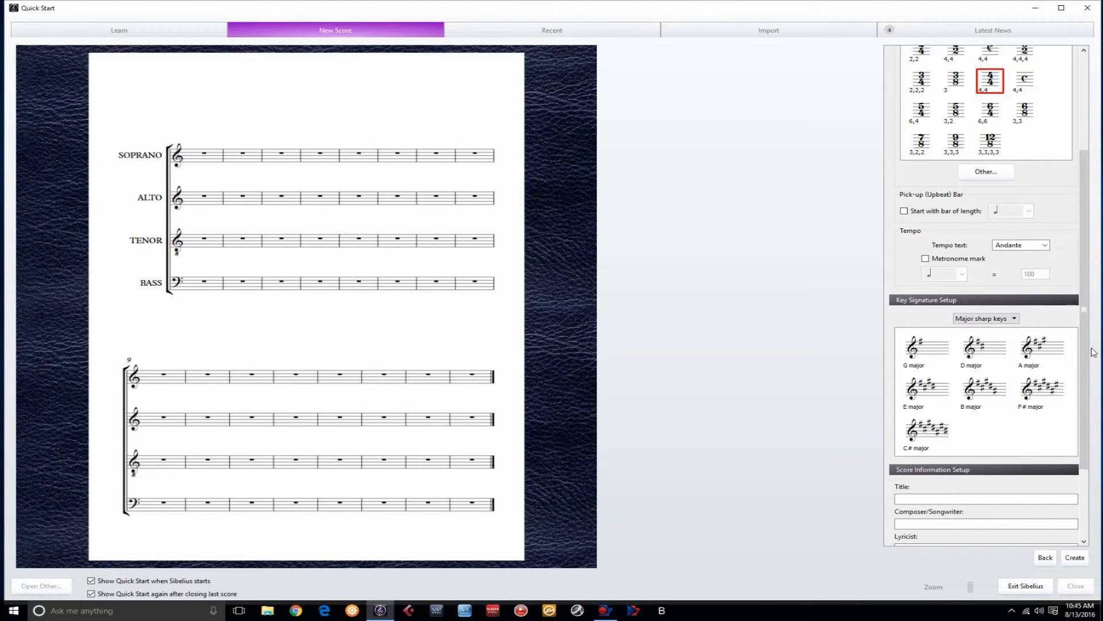
Step: Title the score "Symphonic Choirs Test", enter the composer's name and 2016 in the copyright, and create the score
{"action": "scroll", "coordinate": [1086, 351], "scroll_direction": "down", "scroll_amount": 3}
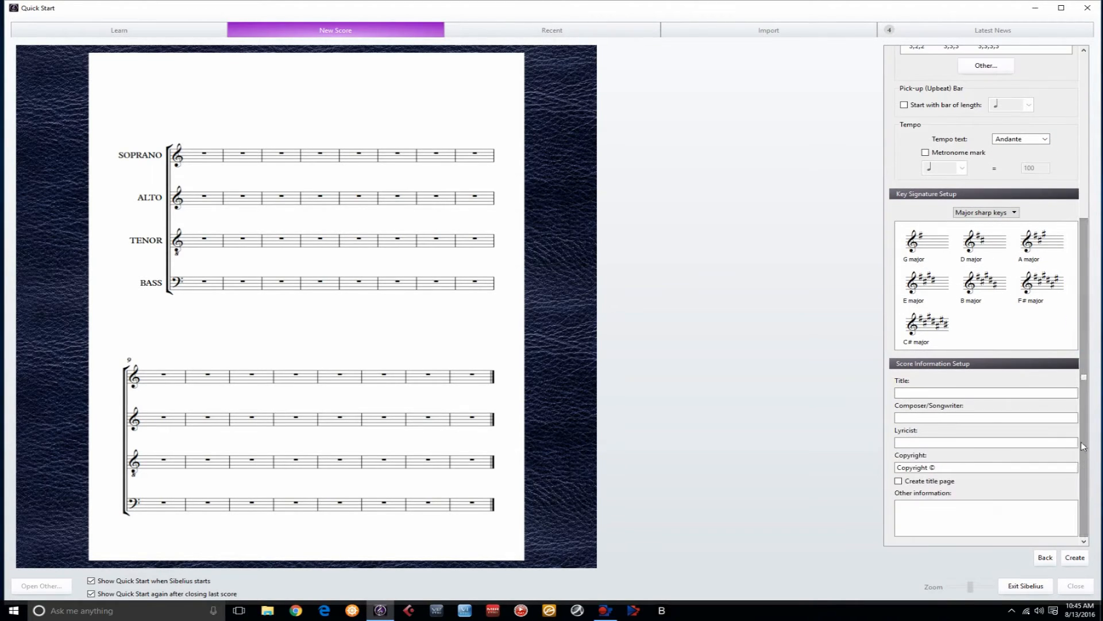
{"action": "left_click", "coordinate": [949, 392]}
{"action": "type", "text": "Symphonic Choir Test"}
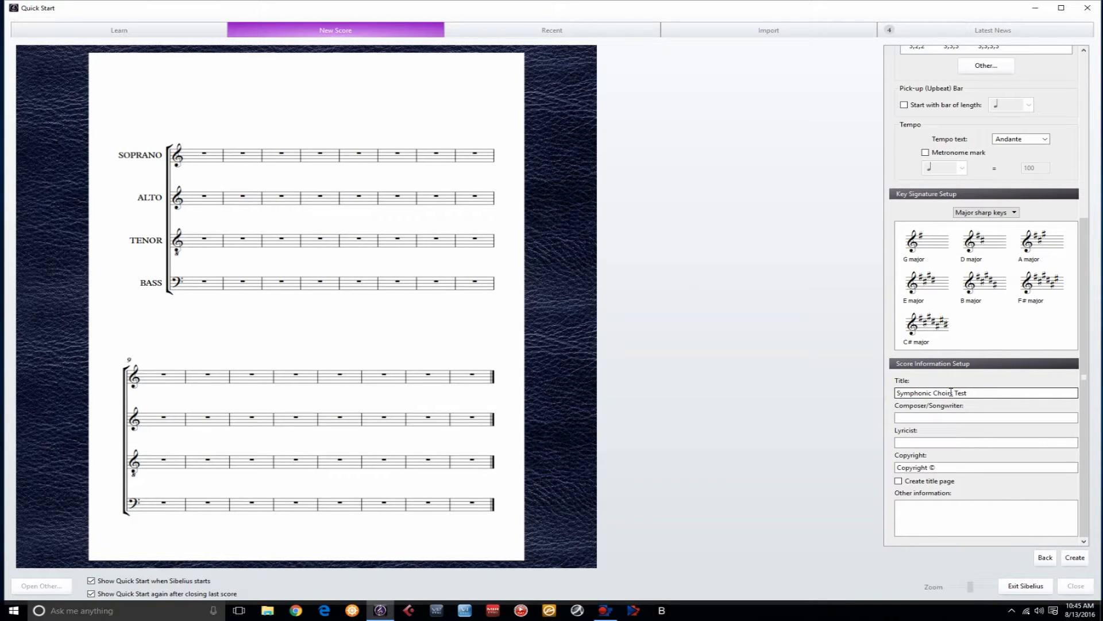
{"action": "type", "text": "August Champlin"}
{"action": "key", "text": "Tab"}
{"action": "key", "text": "End"}
{"action": "type", "text": "2016"}
{"action": "left_click", "coordinate": [1075, 557]}
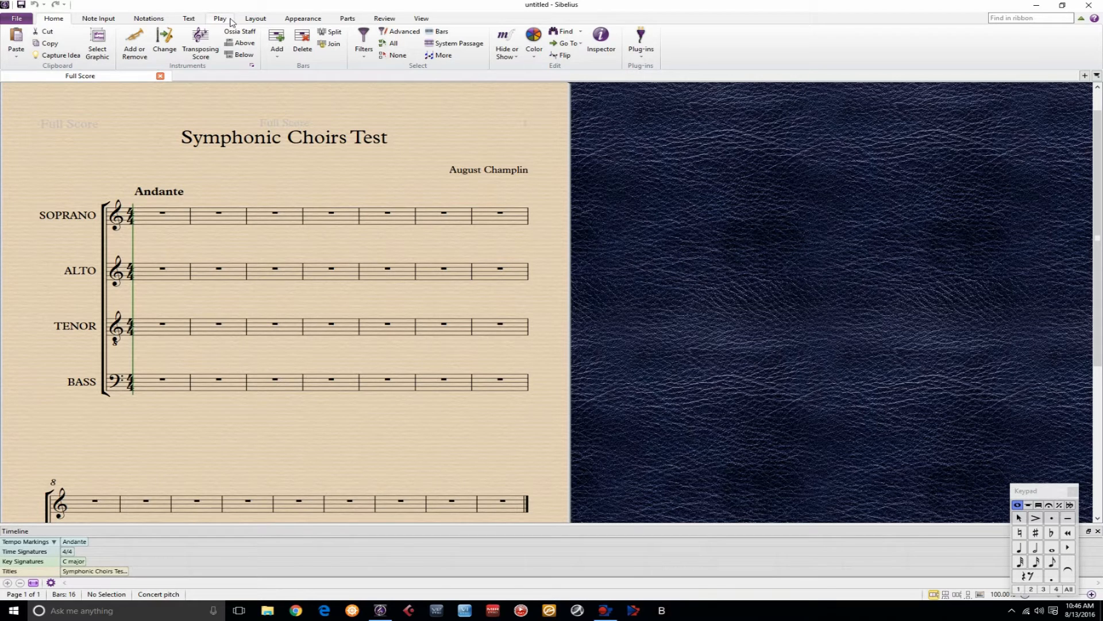
Step: Activate four instances of the Play VST in the playback devices setup
{"action": "left_click", "coordinate": [231, 21]}
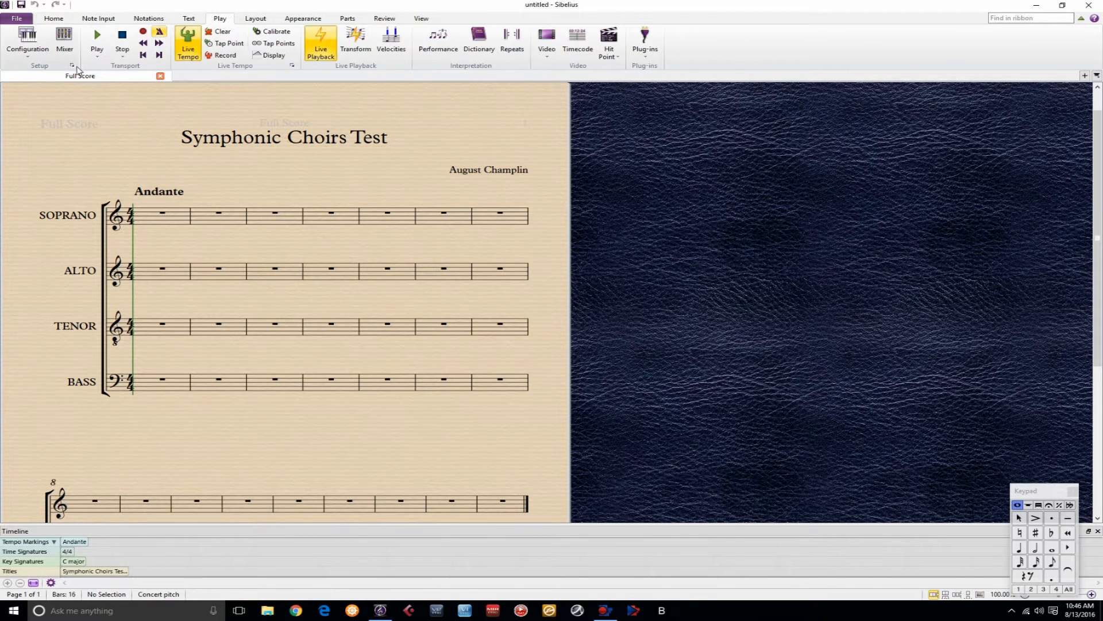
{"action": "left_click", "coordinate": [73, 66]}
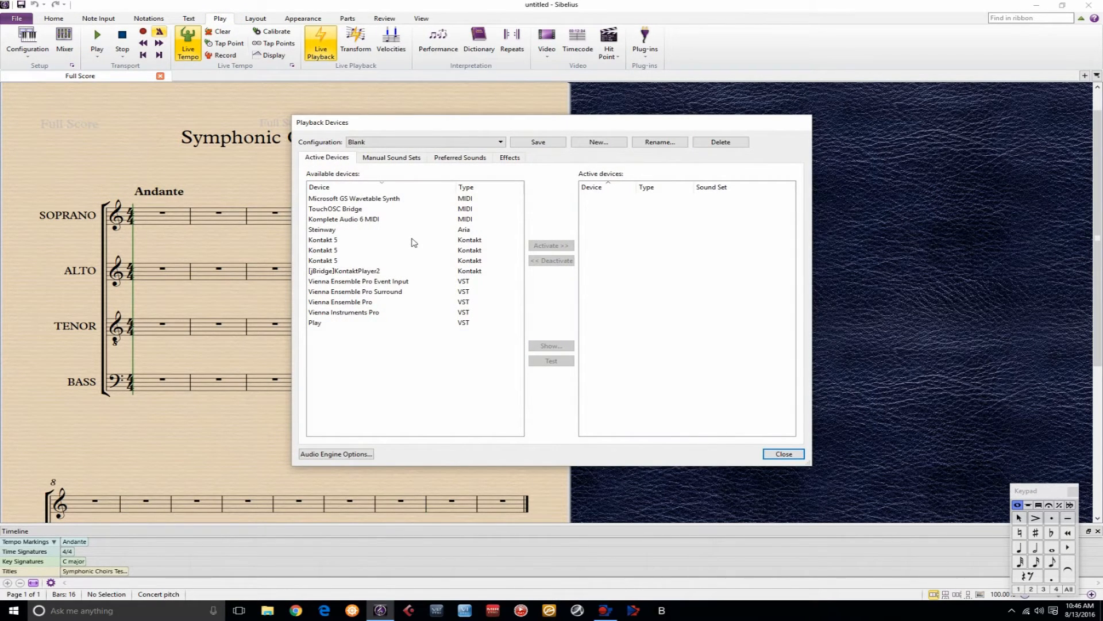
{"action": "left_click", "coordinate": [320, 325]}
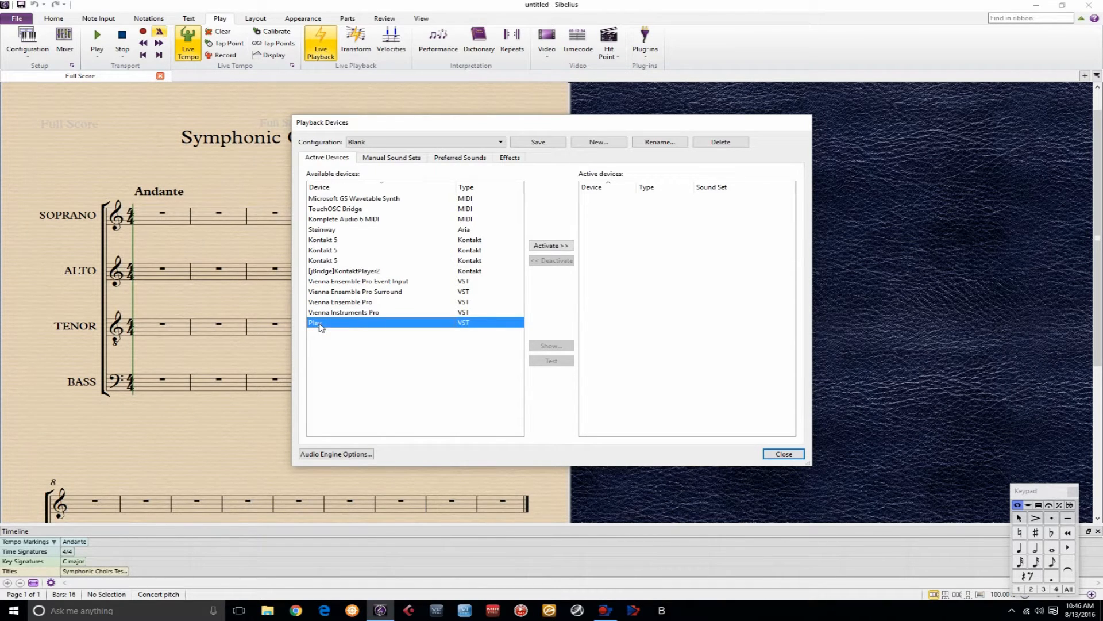
{"action": "left_click", "coordinate": [551, 245]}
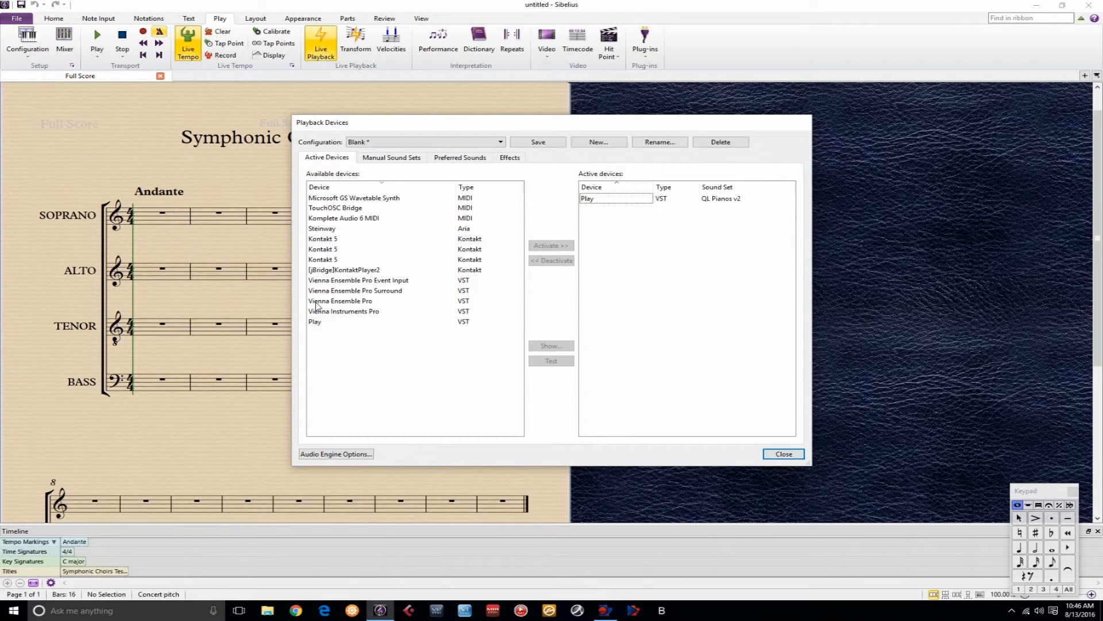
{"action": "left_click", "coordinate": [316, 321]}
{"action": "left_click", "coordinate": [547, 250]}
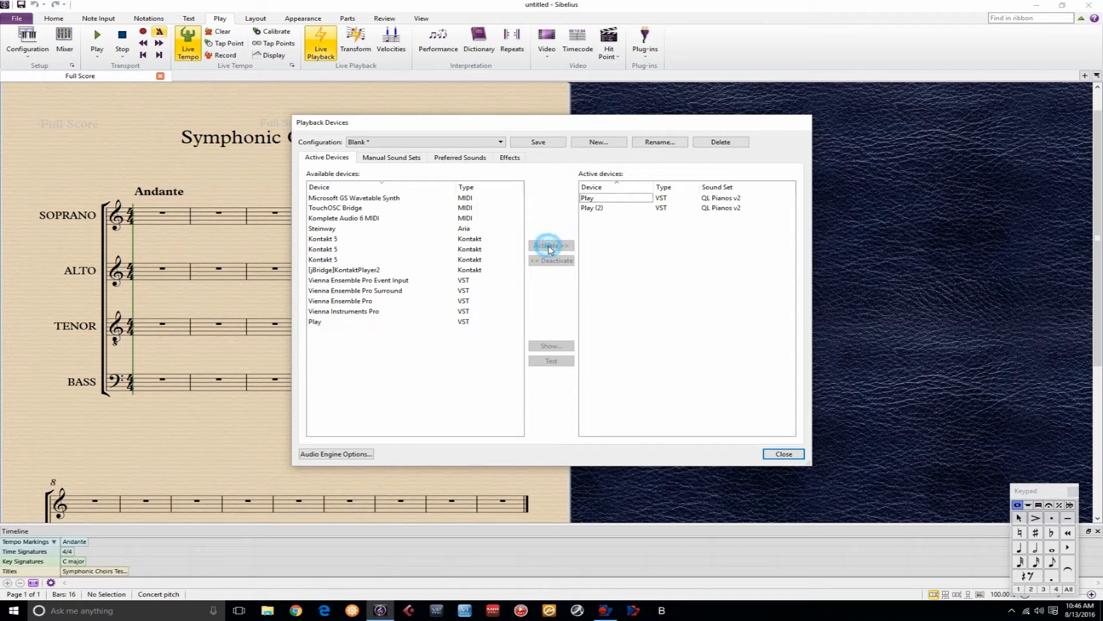
{"action": "left_click", "coordinate": [322, 322]}
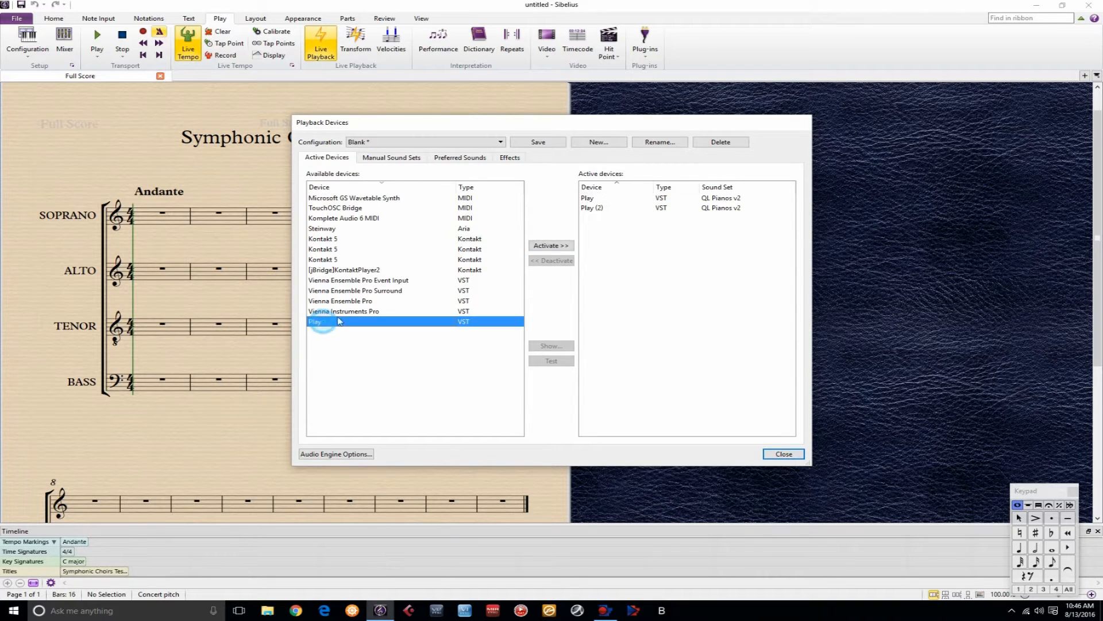
{"action": "left_click", "coordinate": [547, 247]}
{"action": "left_click", "coordinate": [322, 322]}
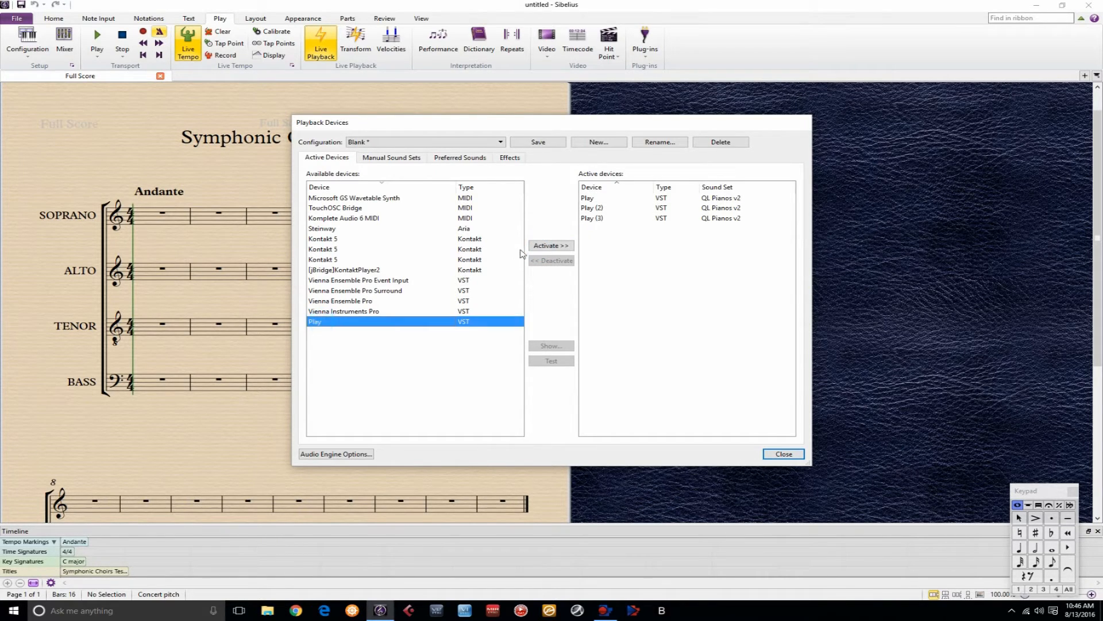
{"action": "left_click", "coordinate": [547, 247]}
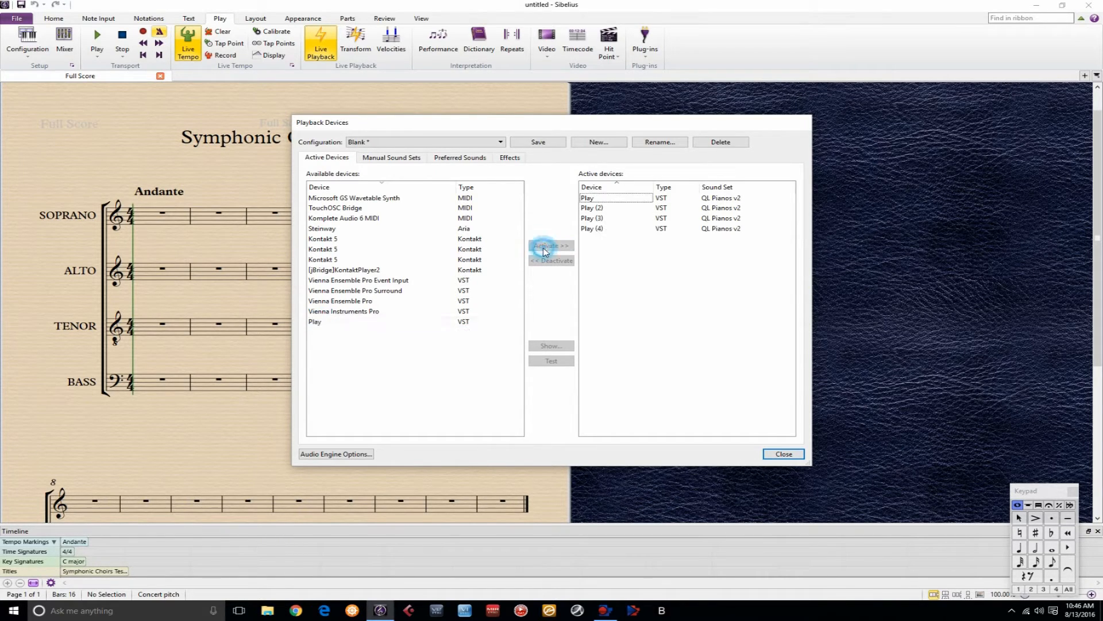
Step: Set the sound set of all four active Play devices to (none)
{"action": "left_click", "coordinate": [722, 200]}
{"action": "left_click", "coordinate": [722, 198]}
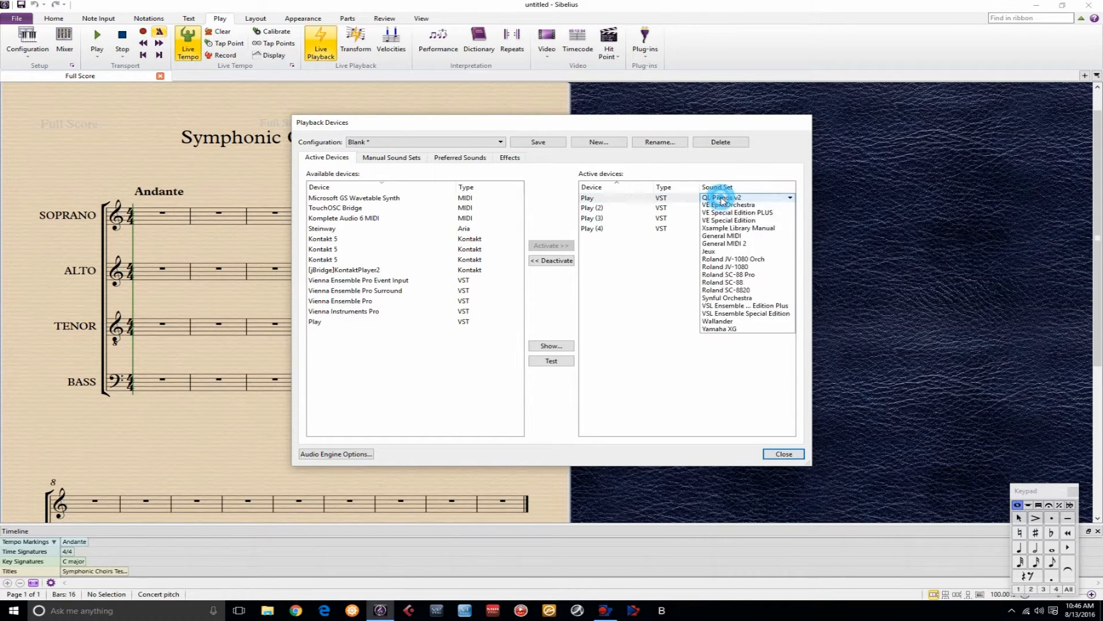
{"action": "left_click", "coordinate": [722, 207]}
{"action": "left_click", "coordinate": [722, 208]}
{"action": "left_click", "coordinate": [723, 208]}
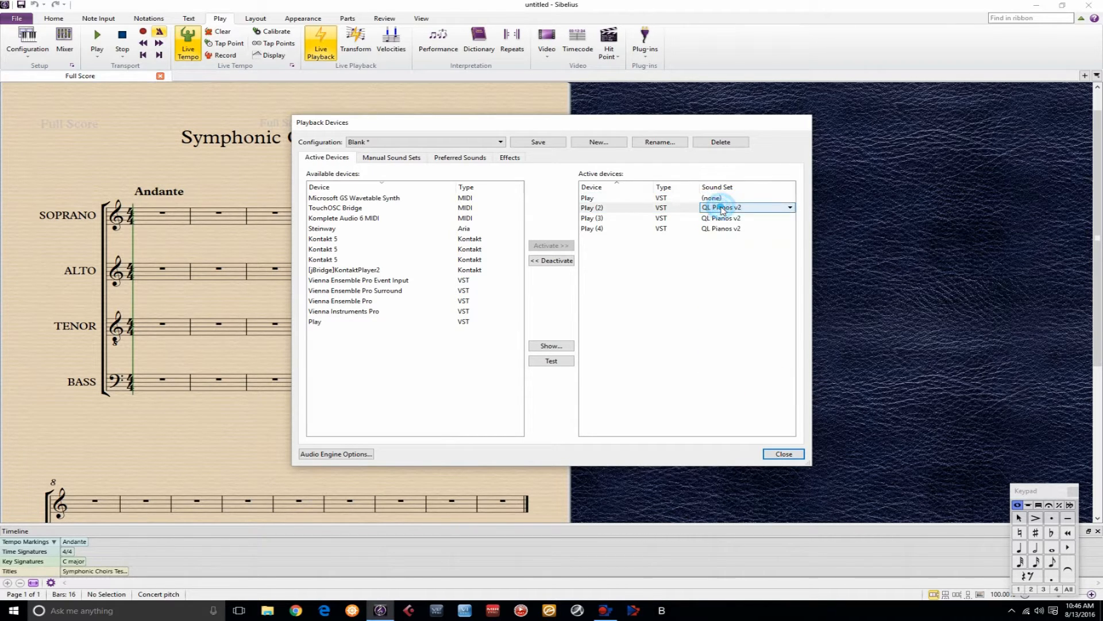
{"action": "left_click", "coordinate": [718, 217]}
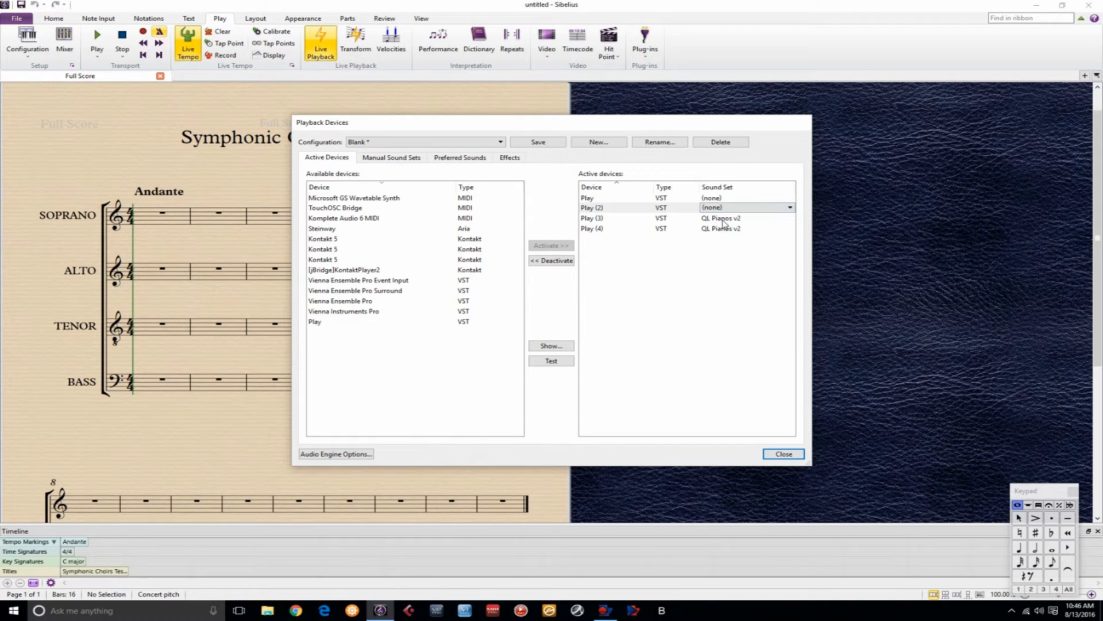
{"action": "left_click", "coordinate": [723, 221]}
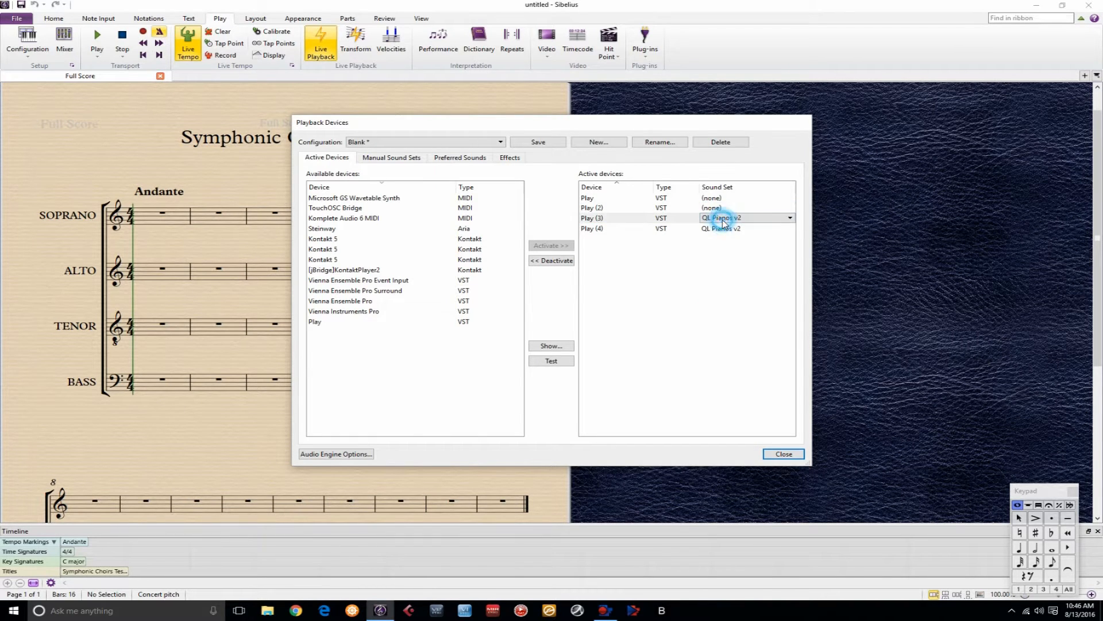
{"action": "left_click", "coordinate": [724, 221]}
{"action": "left_click", "coordinate": [724, 227]}
{"action": "left_click", "coordinate": [724, 227]}
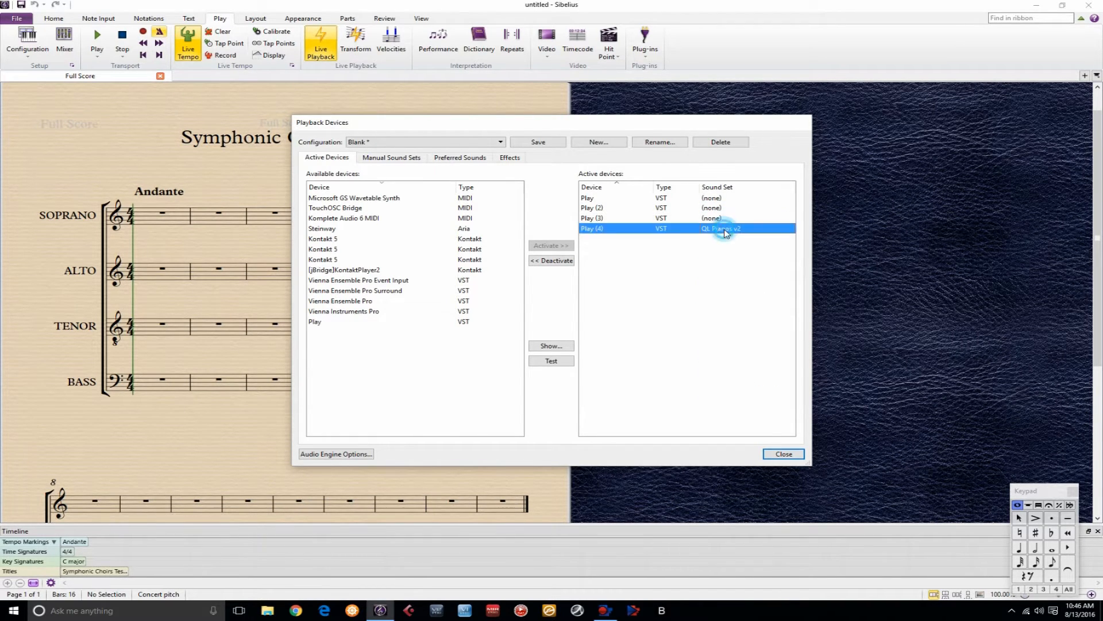
{"action": "left_click", "coordinate": [724, 227]}
{"action": "left_click", "coordinate": [718, 238]}
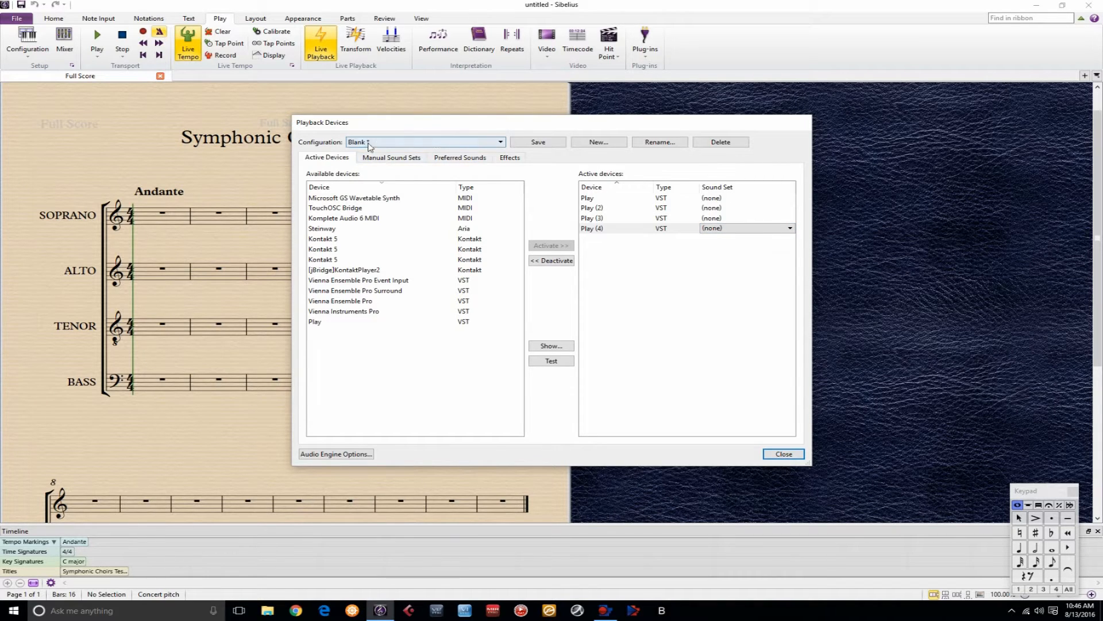
Step: Store the device setup as a new playback configuration named "SATB Choir Test 04"
{"action": "left_click", "coordinate": [597, 144]}
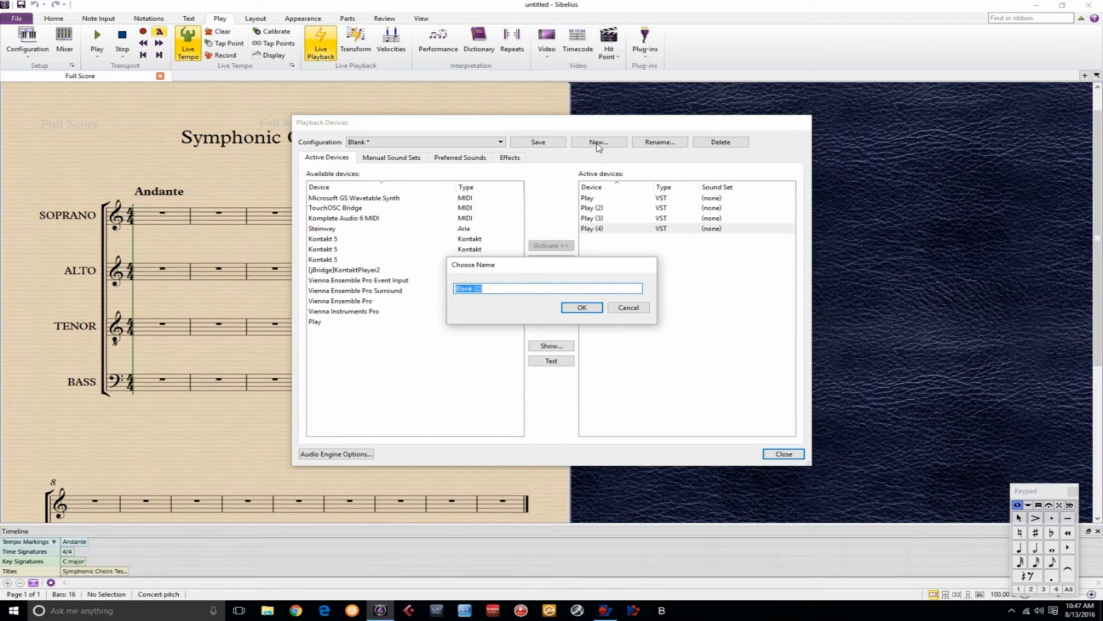
{"action": "type", "text": "SATB Choir Test 04"}
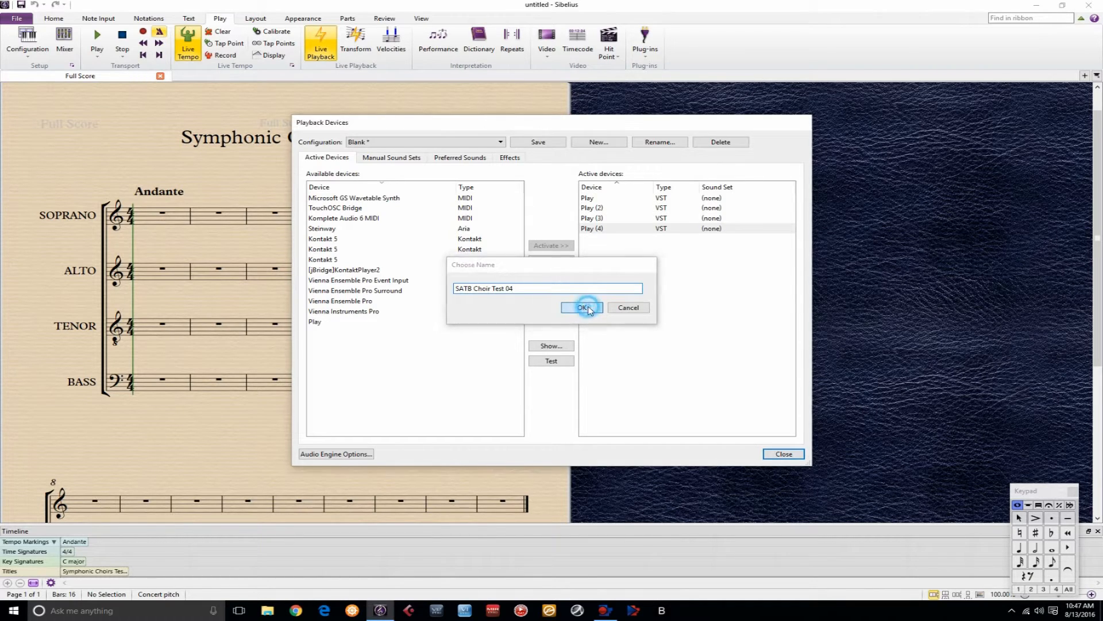
{"action": "left_click", "coordinate": [589, 310]}
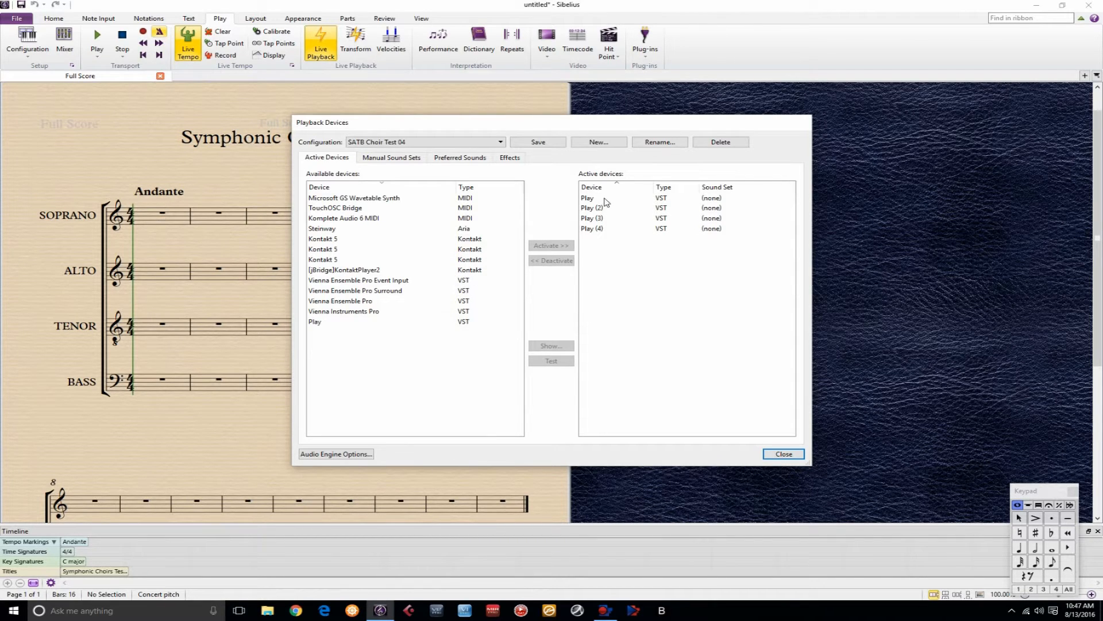
Step: Show the first Play device's interface and load the EW Symphonic Choirs Platinum multi SOPR WB DYN MOD from Sopranos WB
{"action": "left_click", "coordinate": [388, 160]}
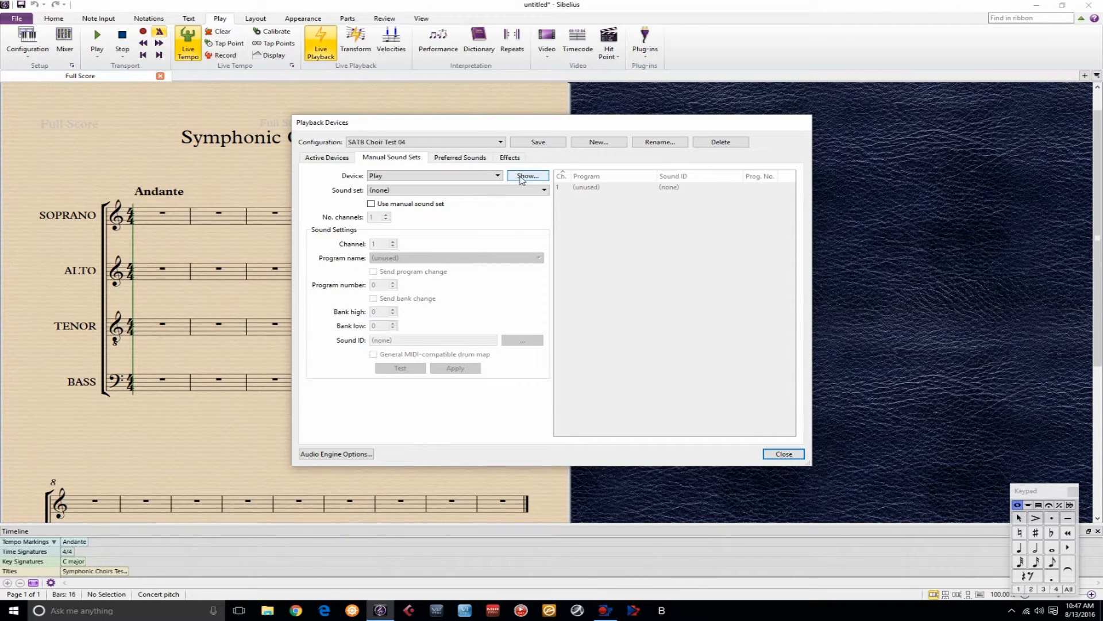
{"action": "left_click", "coordinate": [545, 180]}
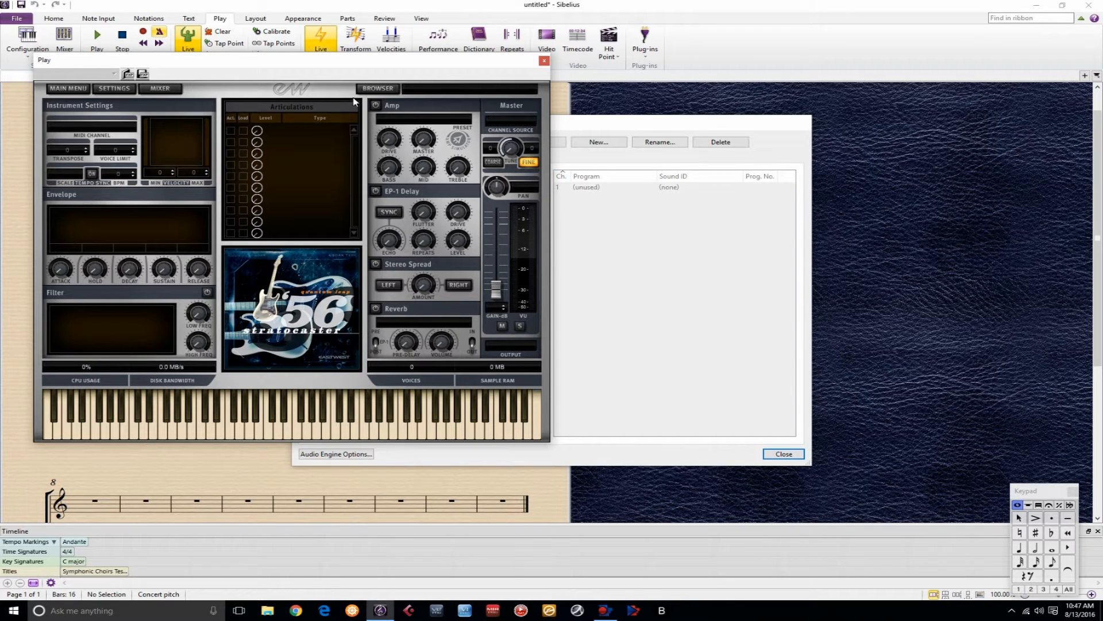
{"action": "left_click", "coordinate": [381, 88]}
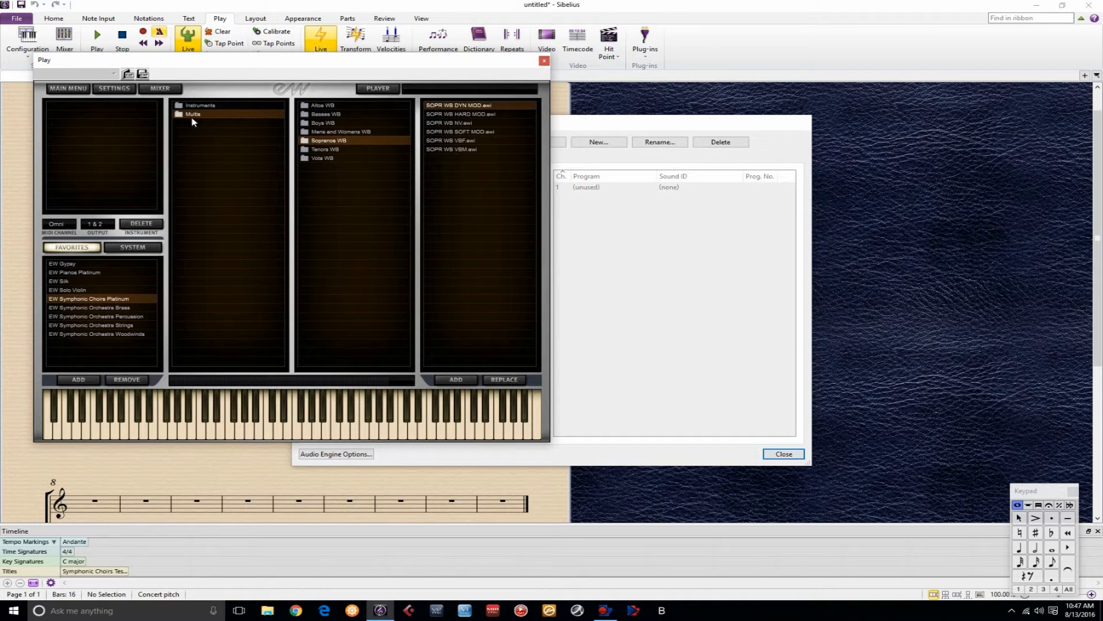
{"action": "double_click", "coordinate": [473, 106]}
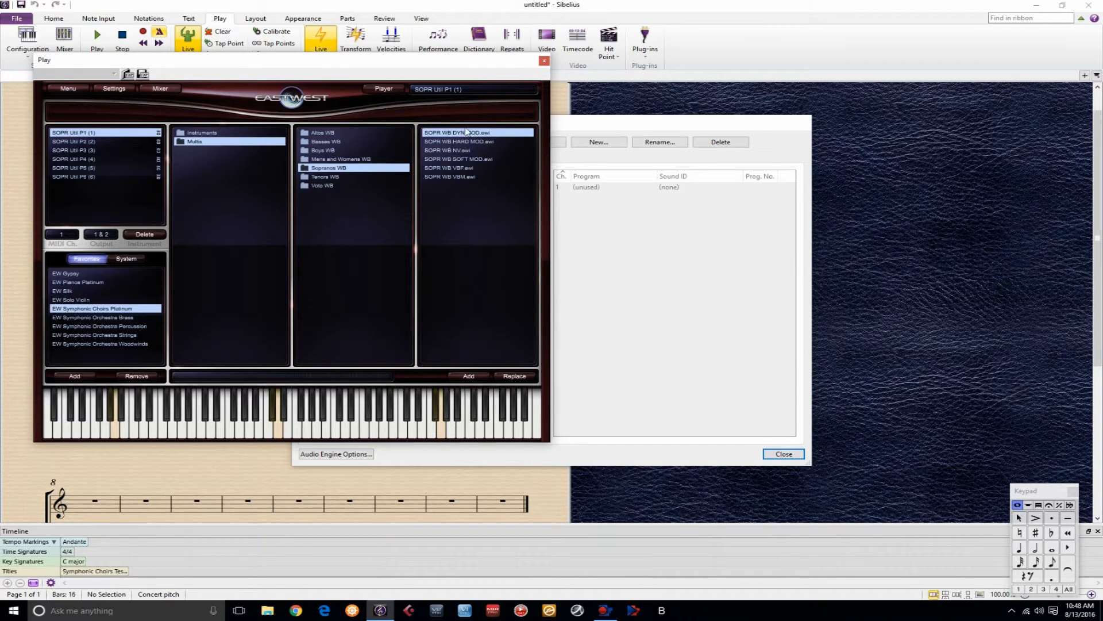
Step: Set the soprano instrument's reverb preset to Choral Hall 1 LR
{"action": "left_click", "coordinate": [394, 92]}
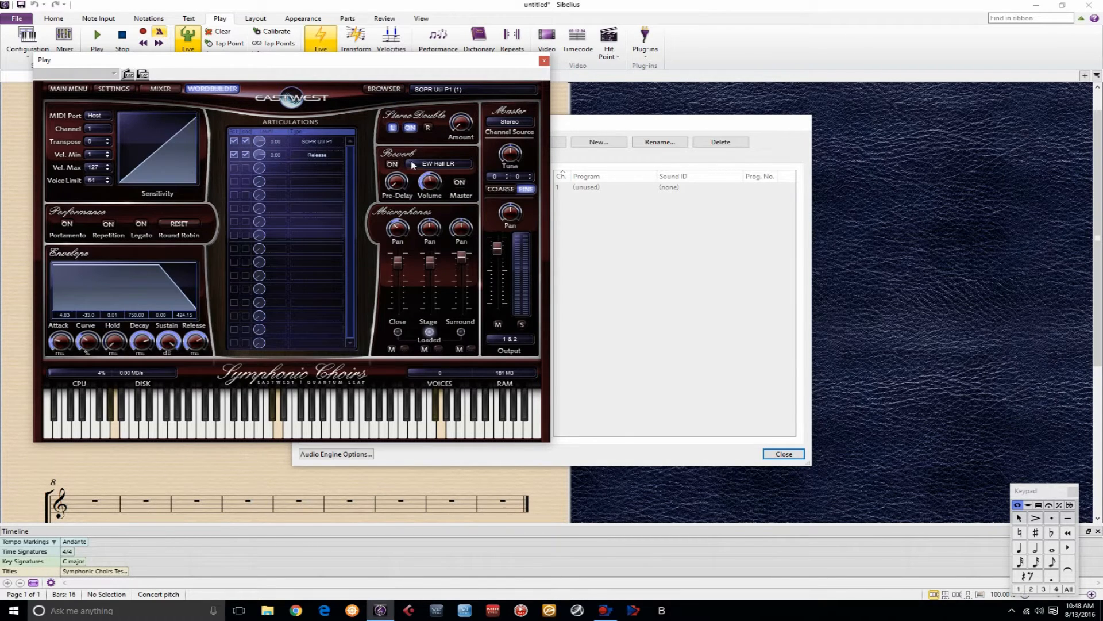
{"action": "left_click", "coordinate": [432, 164]}
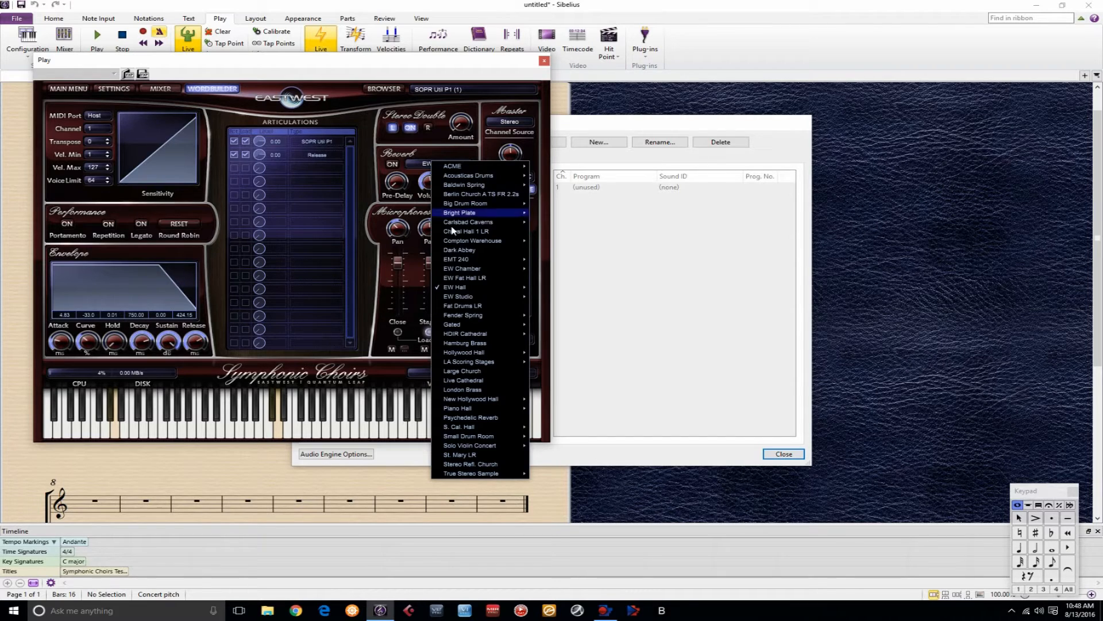
{"action": "mouse_move", "coordinate": [475, 289]}
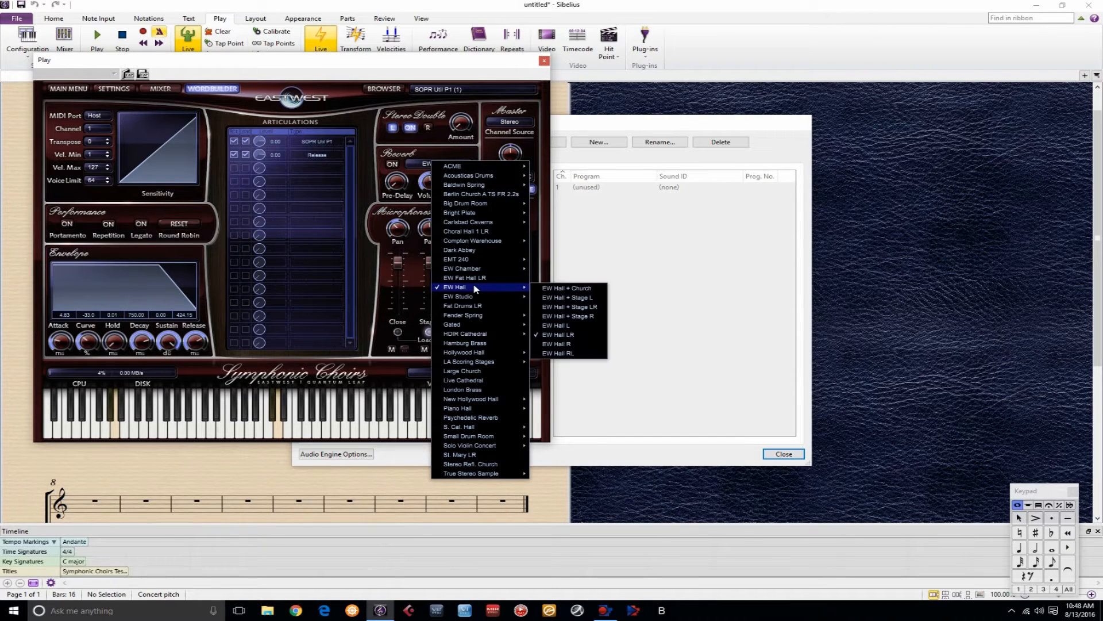
{"action": "left_click", "coordinate": [476, 232]}
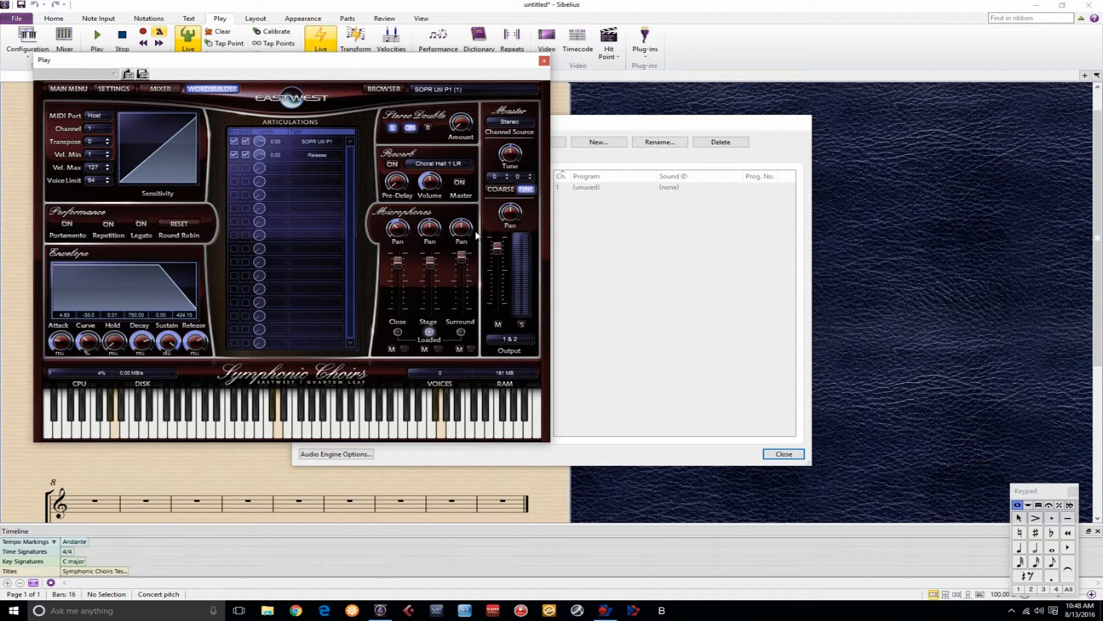
Step: Turn on the reverb of the SOPR Util P1 instrument and make it the master reverb for the whole instance
{"action": "left_click", "coordinate": [392, 165]}
{"action": "left_click", "coordinate": [475, 90]}
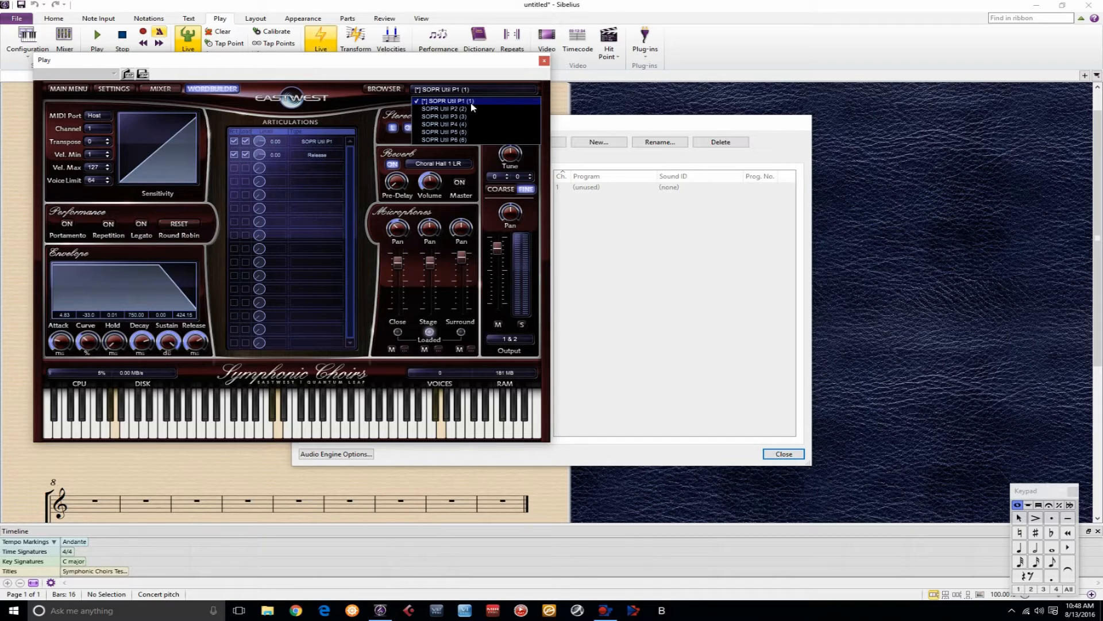
{"action": "left_click", "coordinate": [462, 183]}
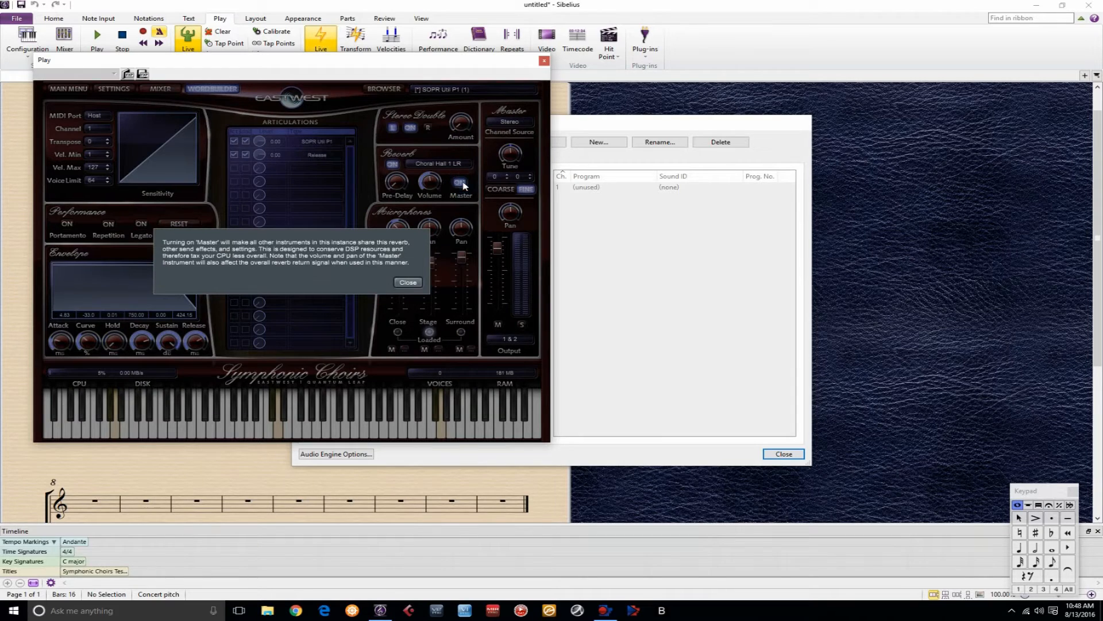
{"action": "left_click", "coordinate": [419, 282]}
Step: Go through the soprano instruments SOPR Util P1 to P4 and check their reverb settings
{"action": "left_click", "coordinate": [498, 92]}
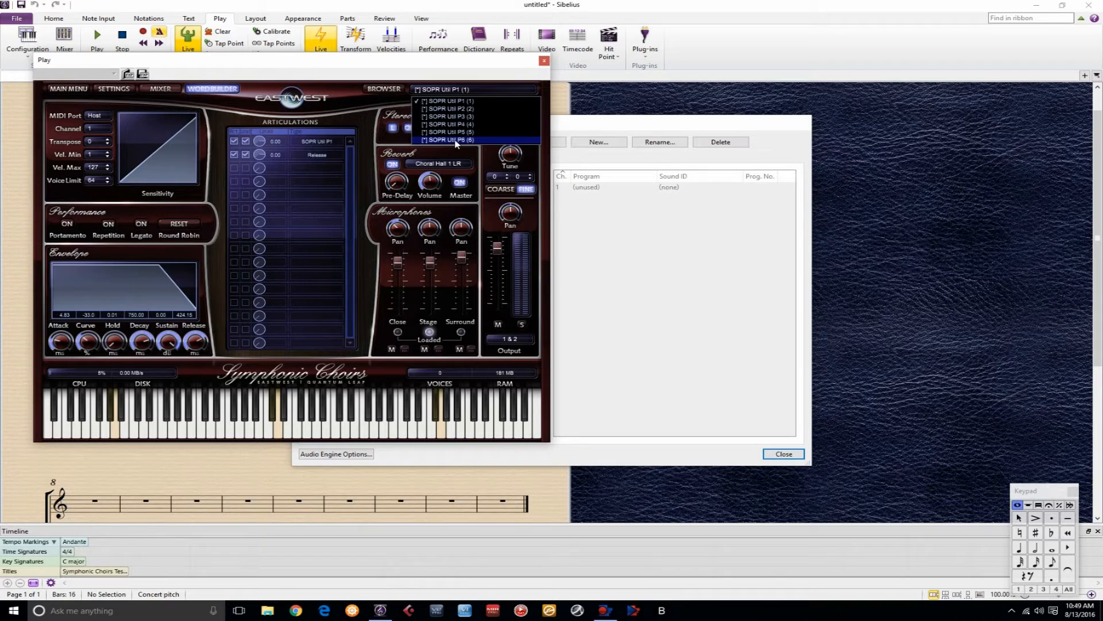
{"action": "left_click", "coordinate": [454, 101]}
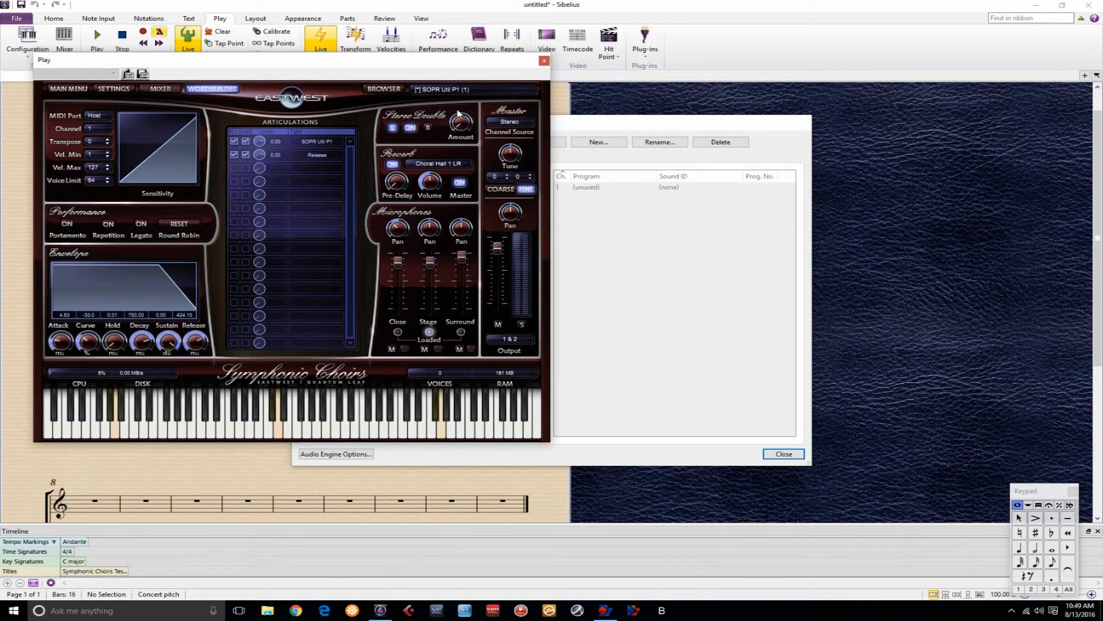
{"action": "left_click", "coordinate": [480, 92]}
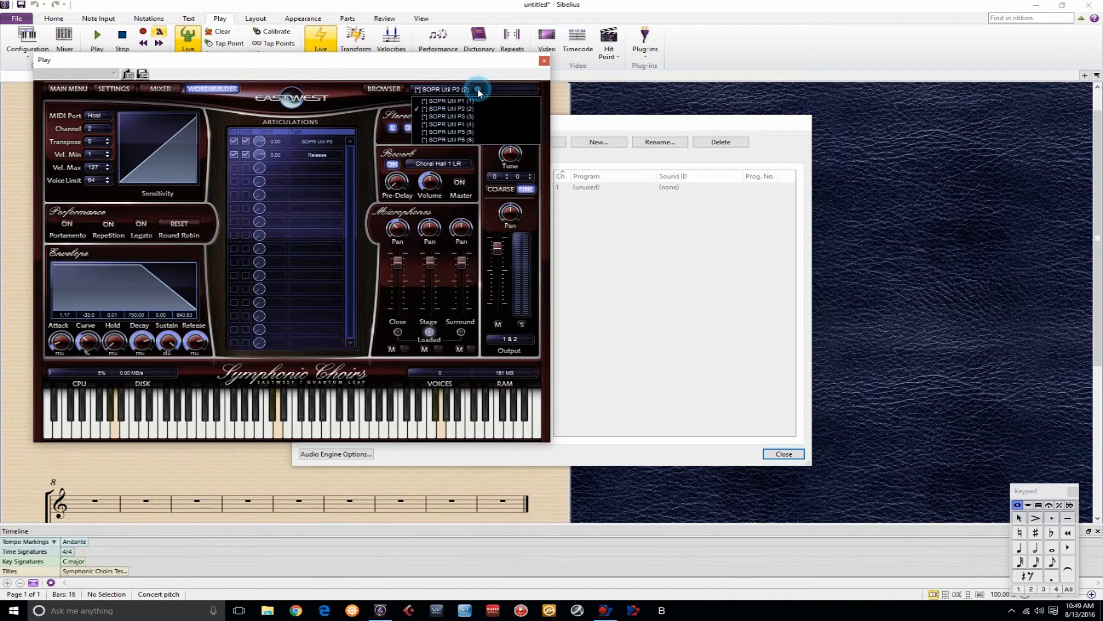
{"action": "left_click", "coordinate": [464, 117]}
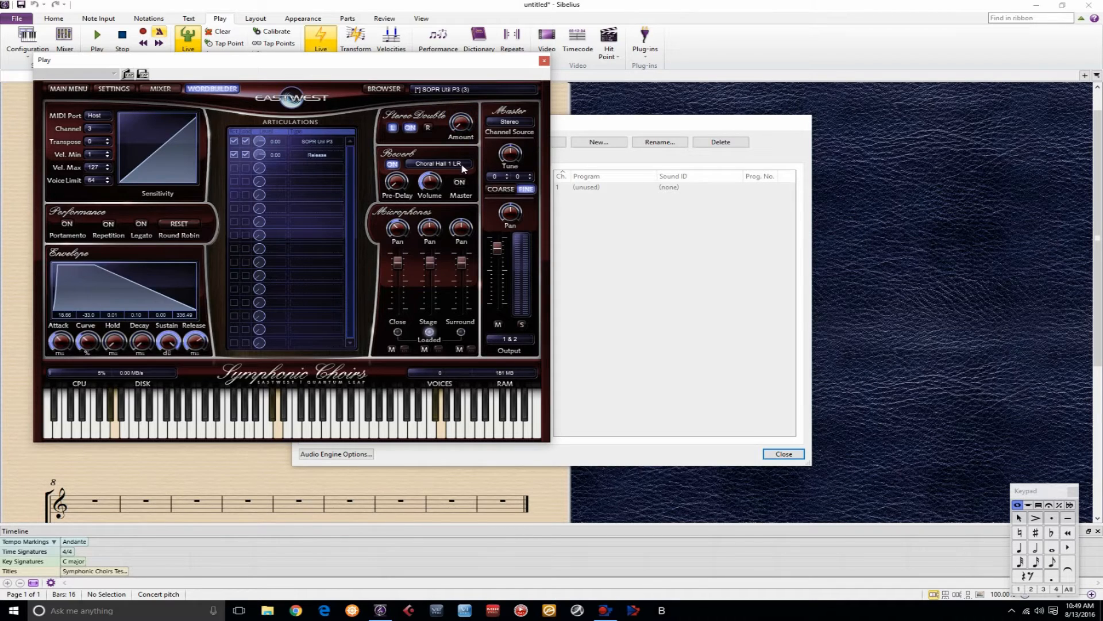
{"action": "left_click", "coordinate": [444, 92]}
{"action": "left_click", "coordinate": [431, 109]}
{"action": "left_click", "coordinate": [444, 92]}
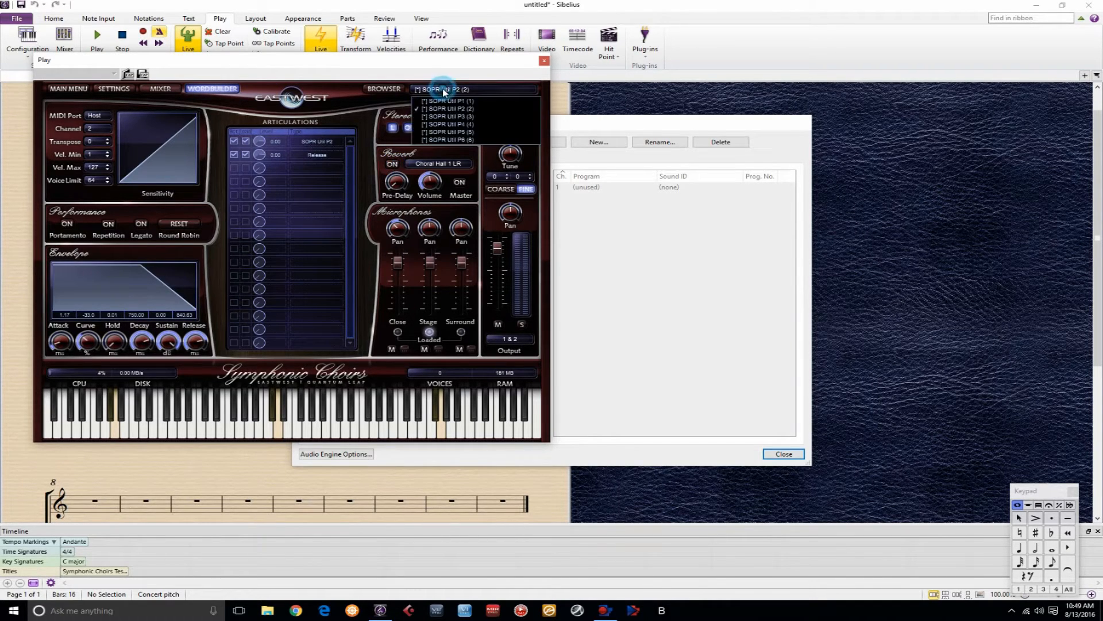
{"action": "left_click", "coordinate": [441, 124]}
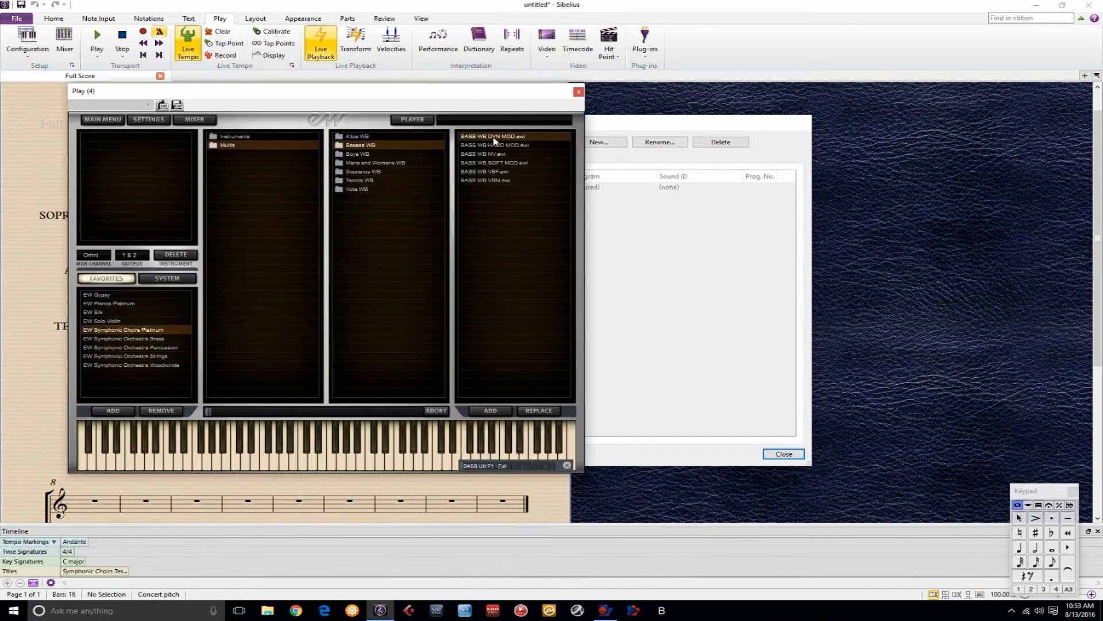
Step: Load the multi BASS WB DYN MOD from Basses WB into the fourth Play device
{"action": "double_click", "coordinate": [493, 136]}
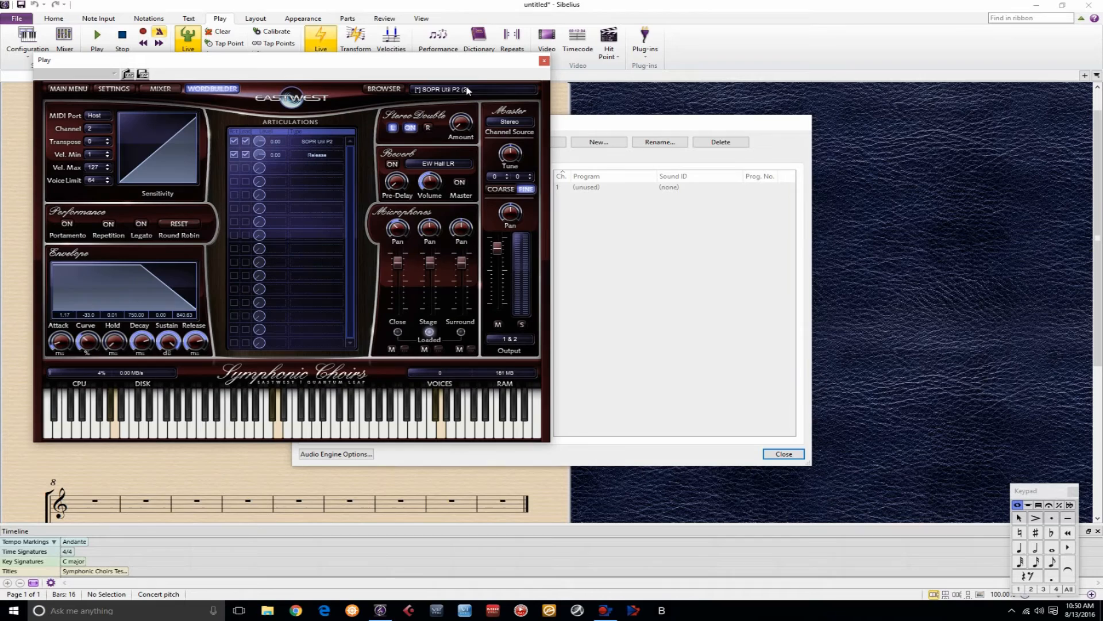
Step: Return to the SOPR Util P1 instrument and turn its reverb on
{"action": "left_click", "coordinate": [467, 91]}
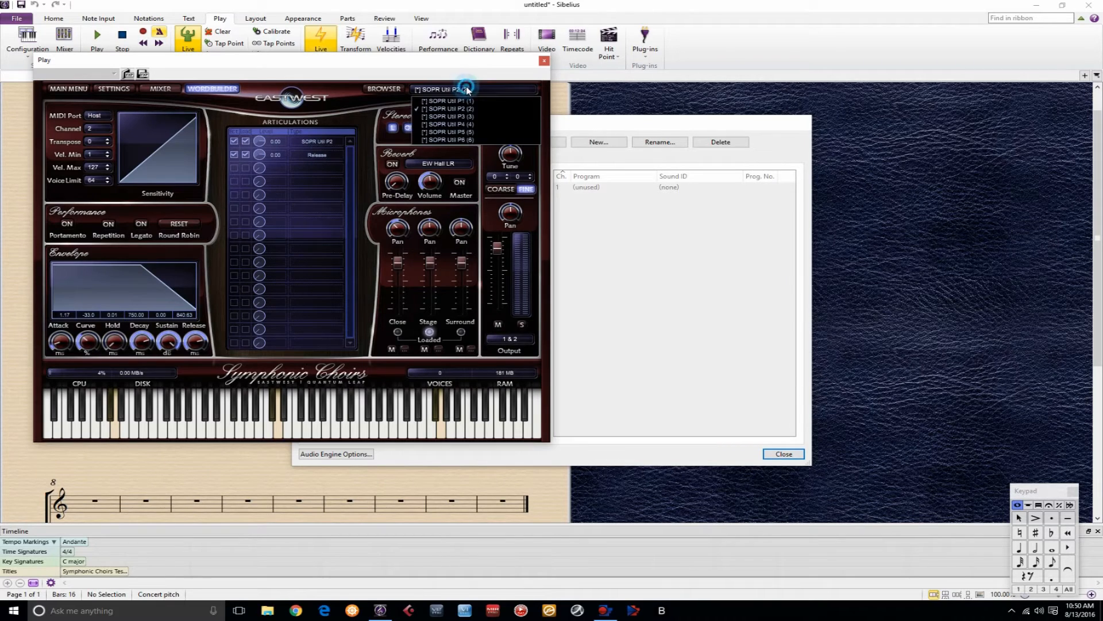
{"action": "left_click", "coordinate": [466, 101]}
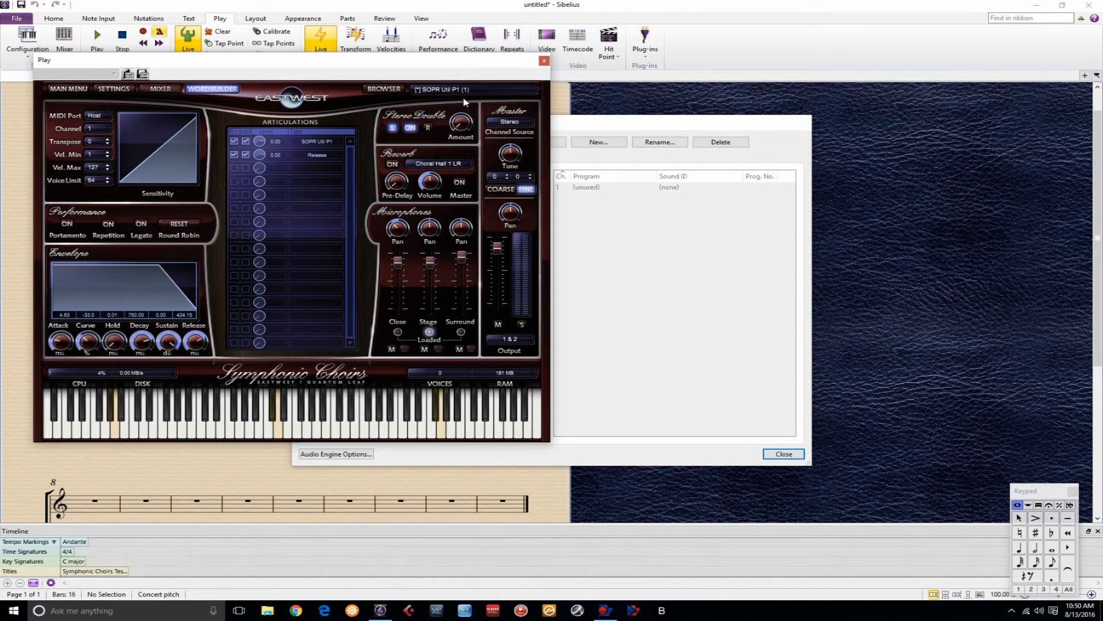
{"action": "left_click", "coordinate": [392, 164]}
Step: Replace the soprano's WordBuilder text with the Latin phrase Agnus Dei and close the first Play device's window
{"action": "left_click", "coordinate": [217, 90]}
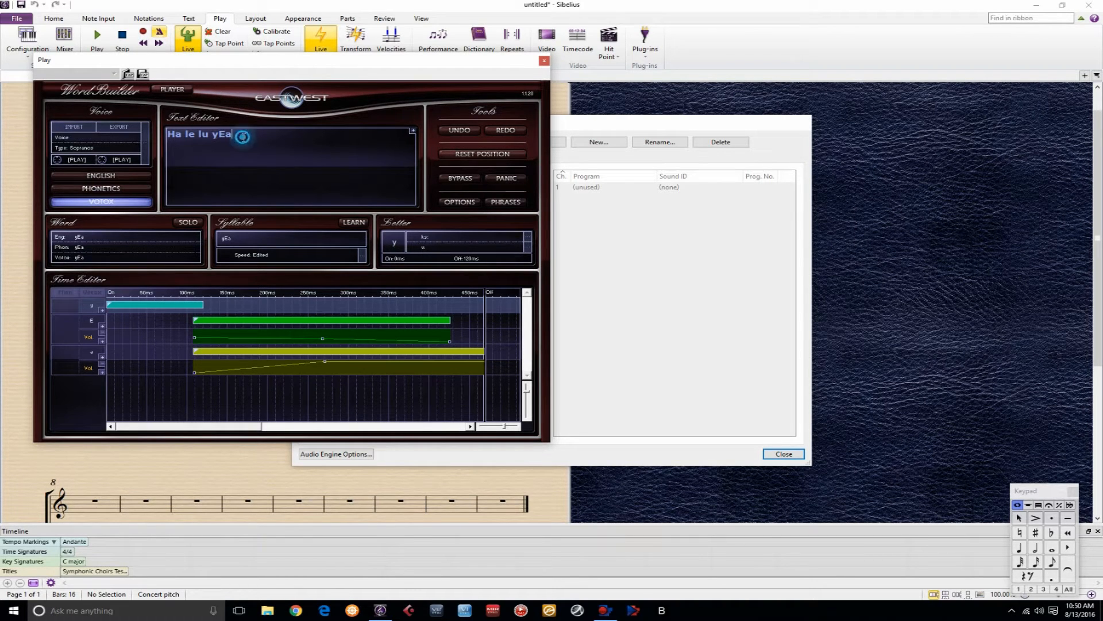
{"action": "left_click_drag", "start_coordinate": [243, 138], "coordinate": [159, 140]}
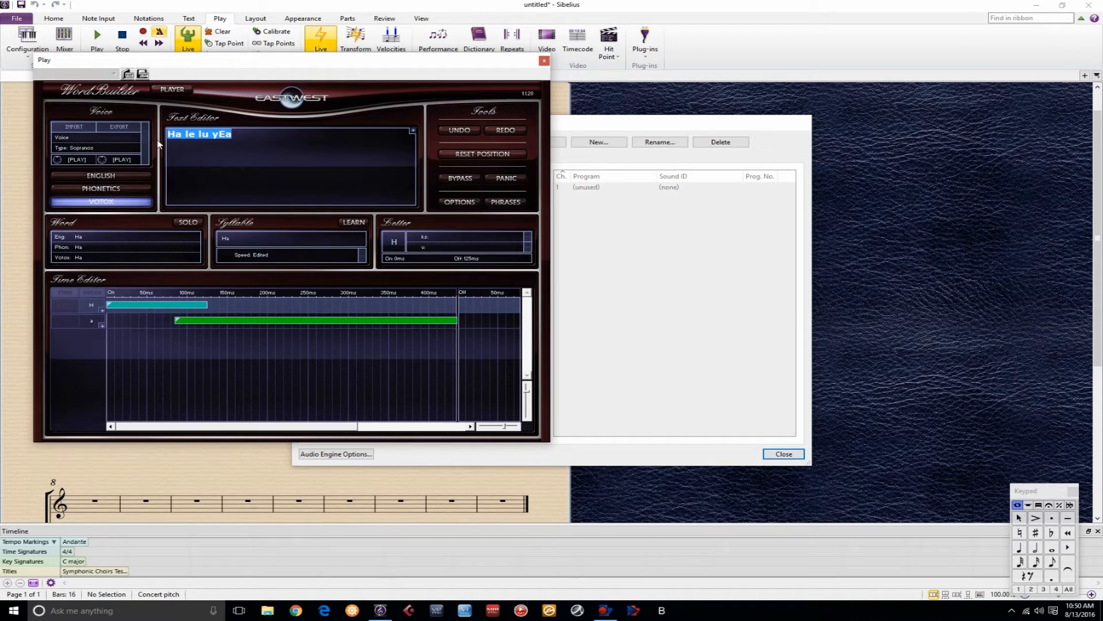
{"action": "key", "text": "Delete"}
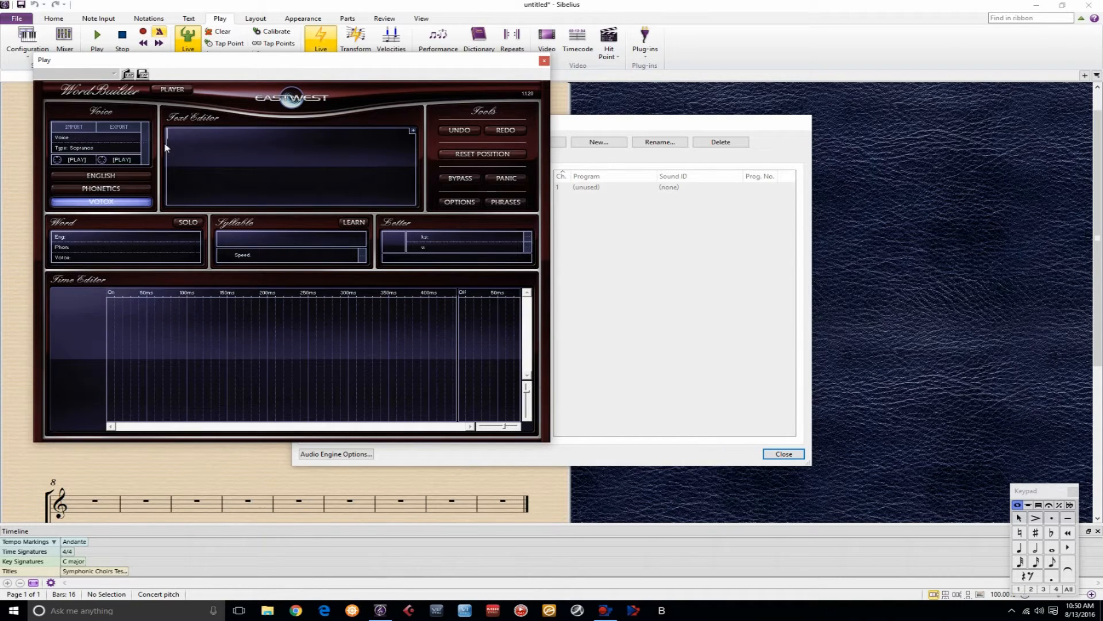
{"action": "left_click", "coordinate": [505, 204]}
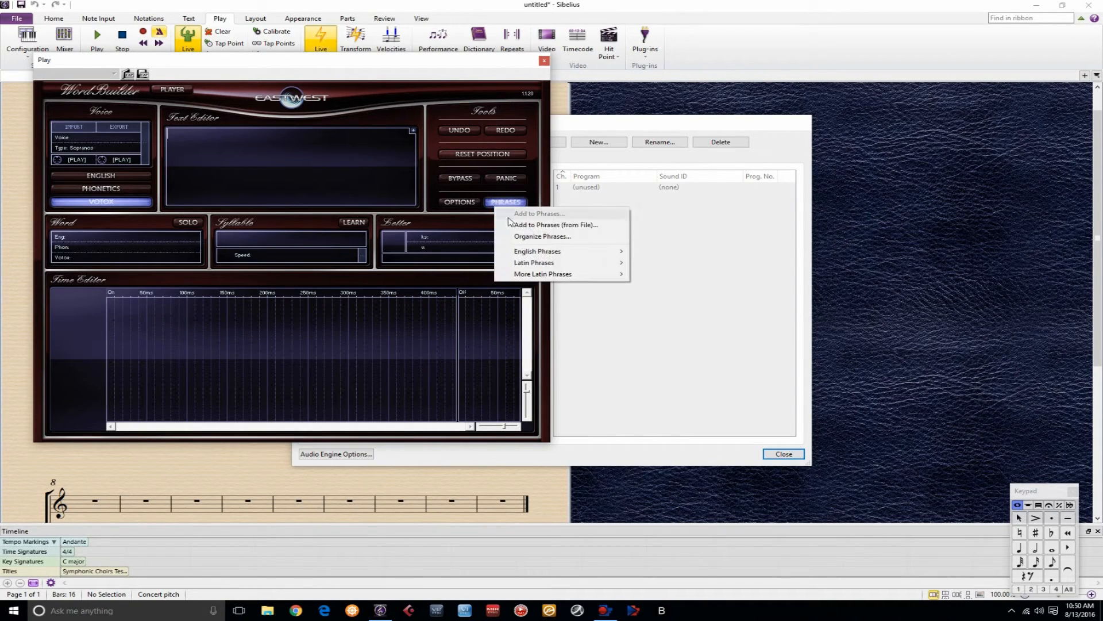
{"action": "mouse_move", "coordinate": [574, 263]}
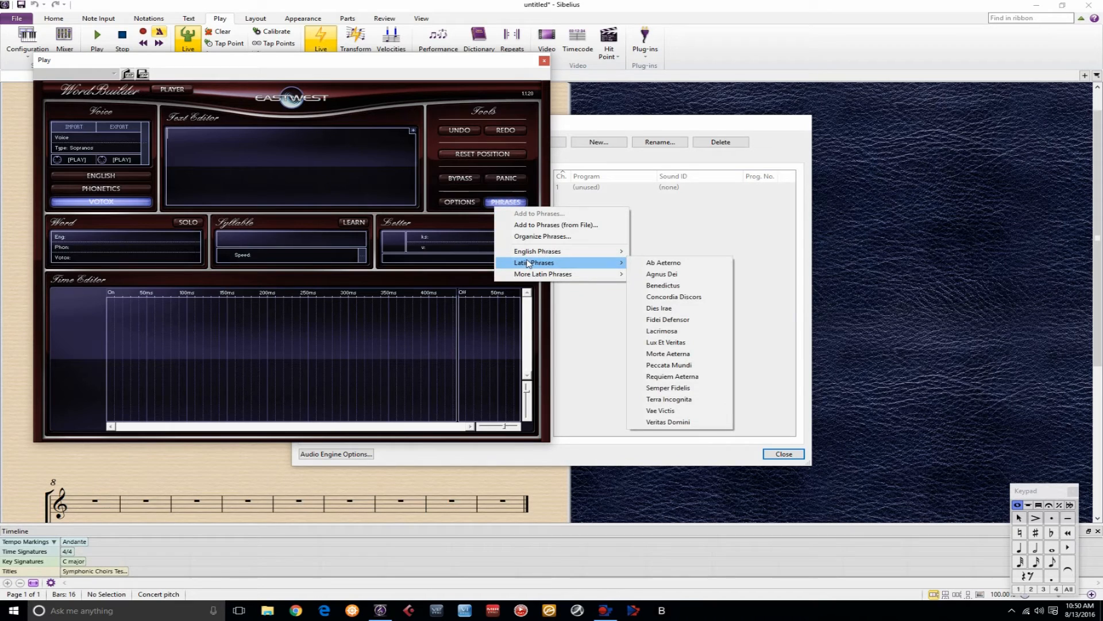
{"action": "left_click", "coordinate": [671, 274]}
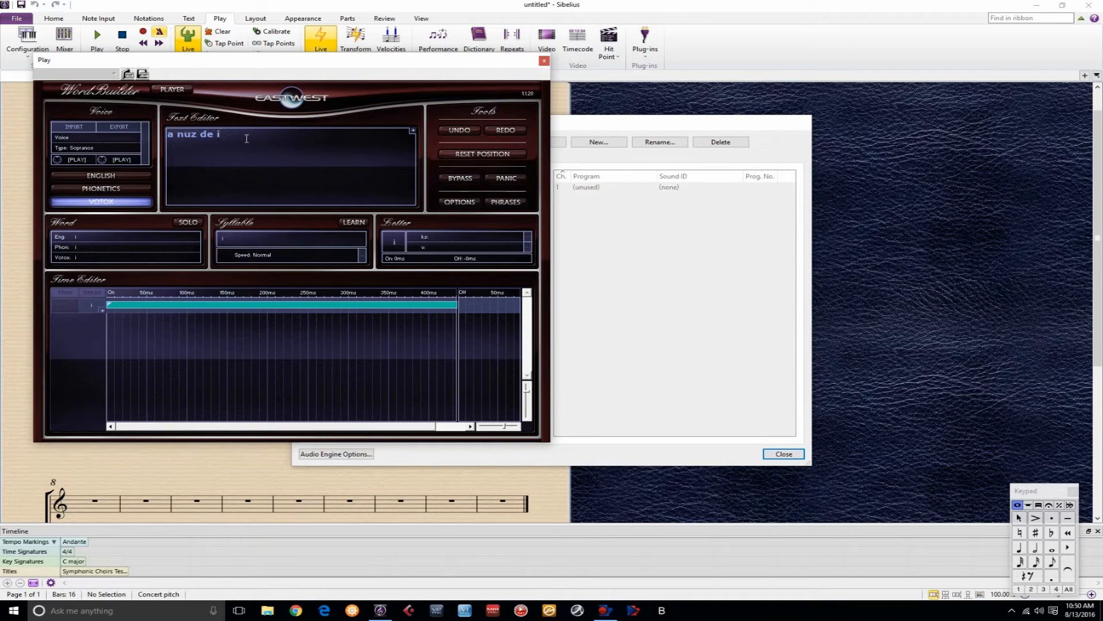
{"action": "left_click", "coordinate": [544, 61]}
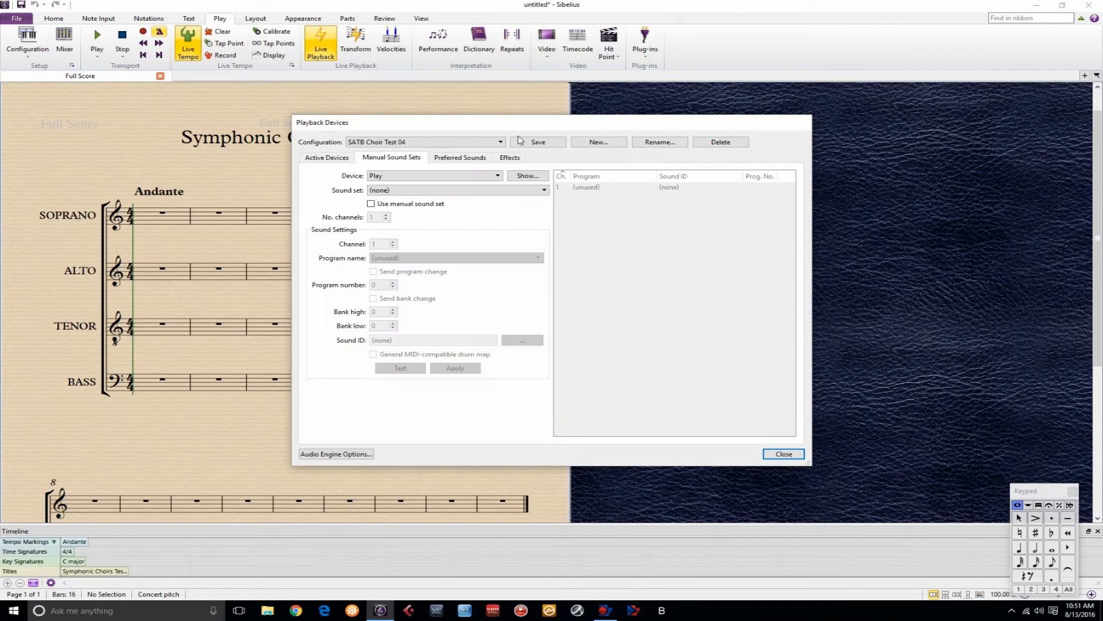
Step: Show the interface of Play (2) and load the first Symphonic Choirs multi from Altos WB
{"action": "left_click", "coordinate": [500, 176]}
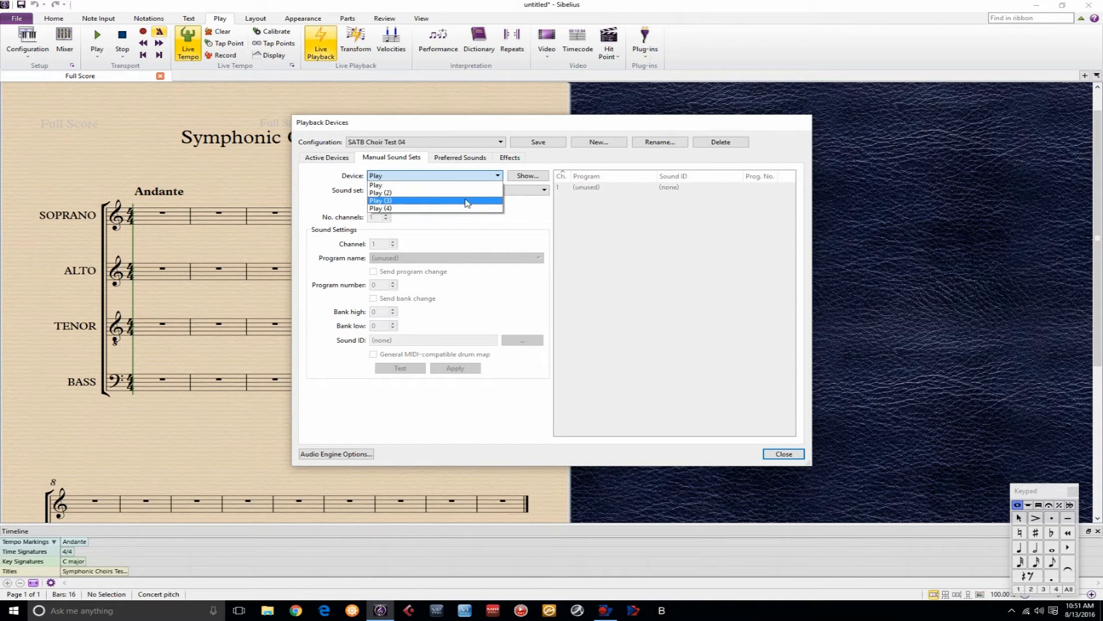
{"action": "left_click", "coordinate": [467, 193]}
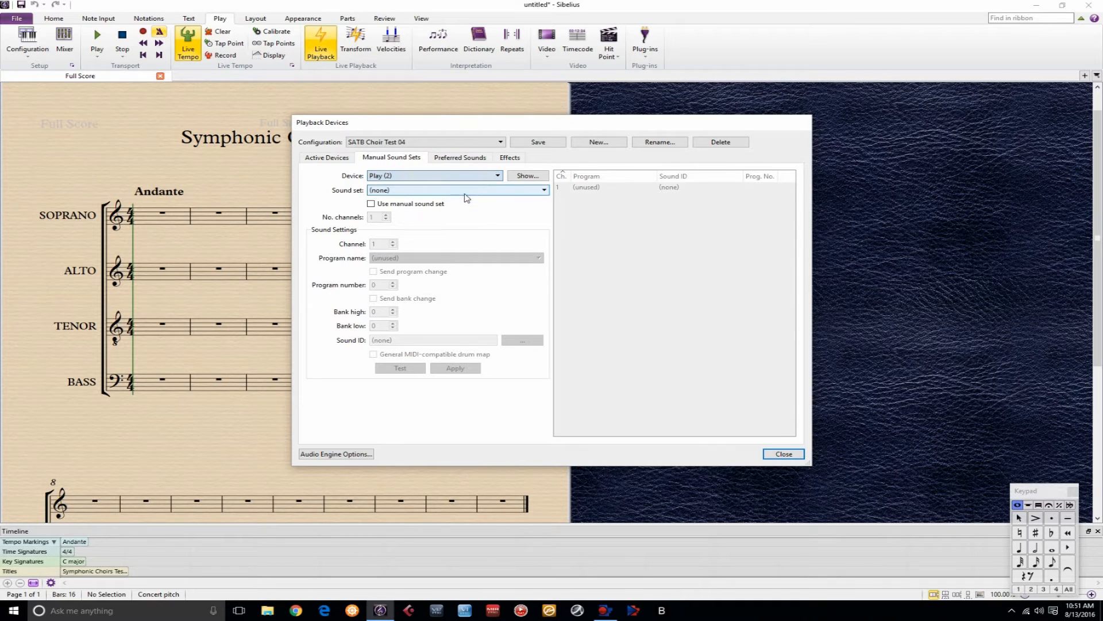
{"action": "left_click", "coordinate": [541, 176]}
{"action": "left_click", "coordinate": [395, 99]}
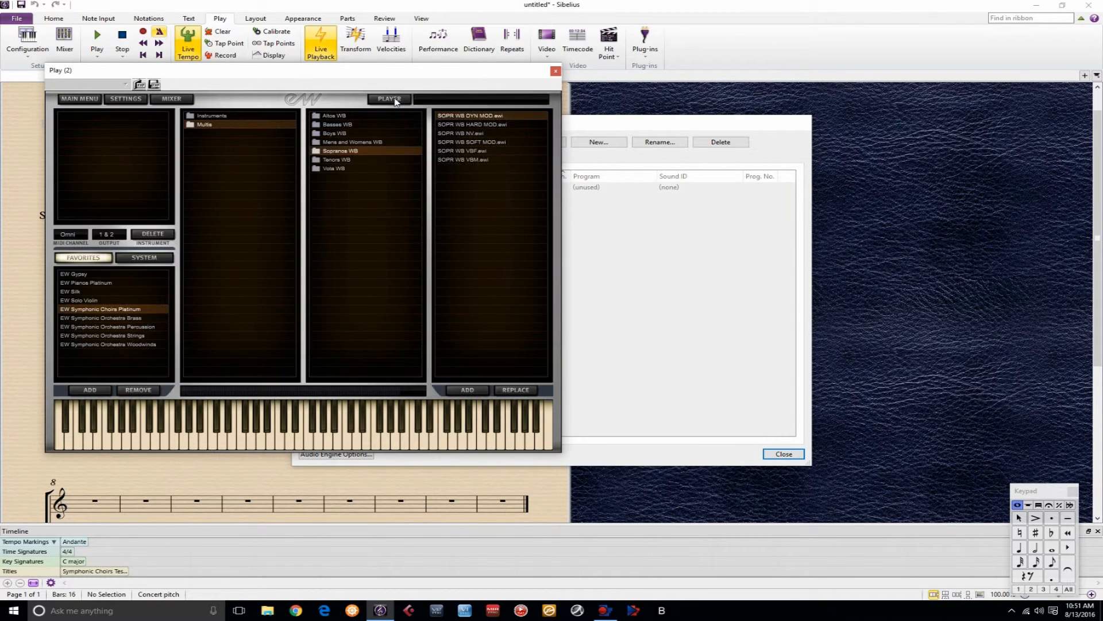
{"action": "left_click", "coordinate": [336, 115]}
{"action": "left_click", "coordinate": [484, 116]}
{"action": "left_click", "coordinate": [464, 385]}
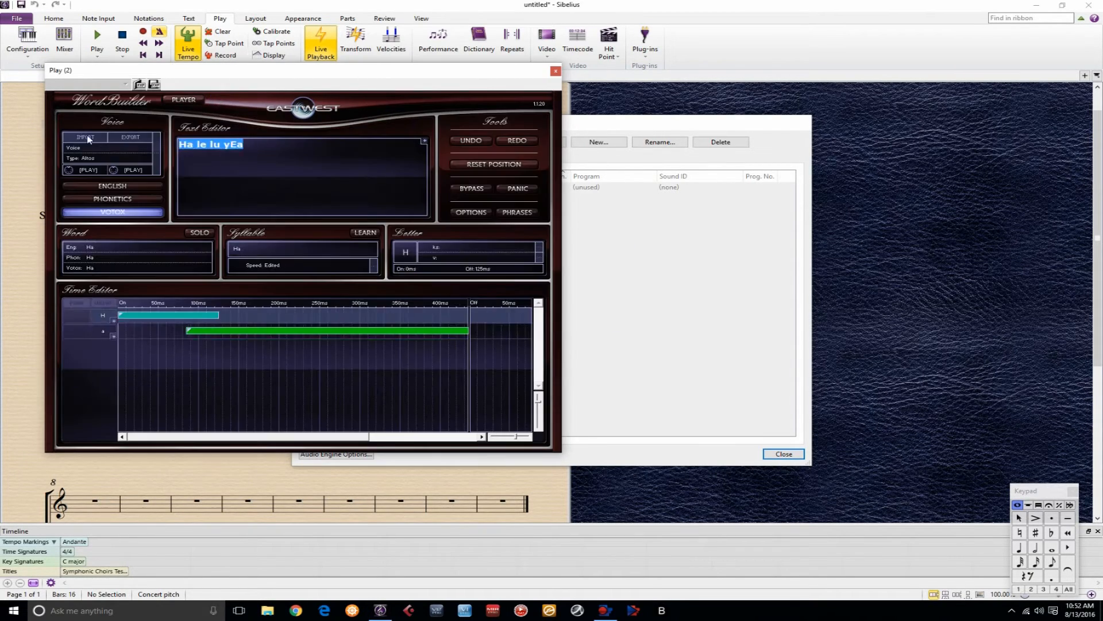
Step: Show the interface of Play (3) and load the multi TENOR WB DYN MOD from Tenors WB
{"action": "left_click", "coordinate": [540, 175]}
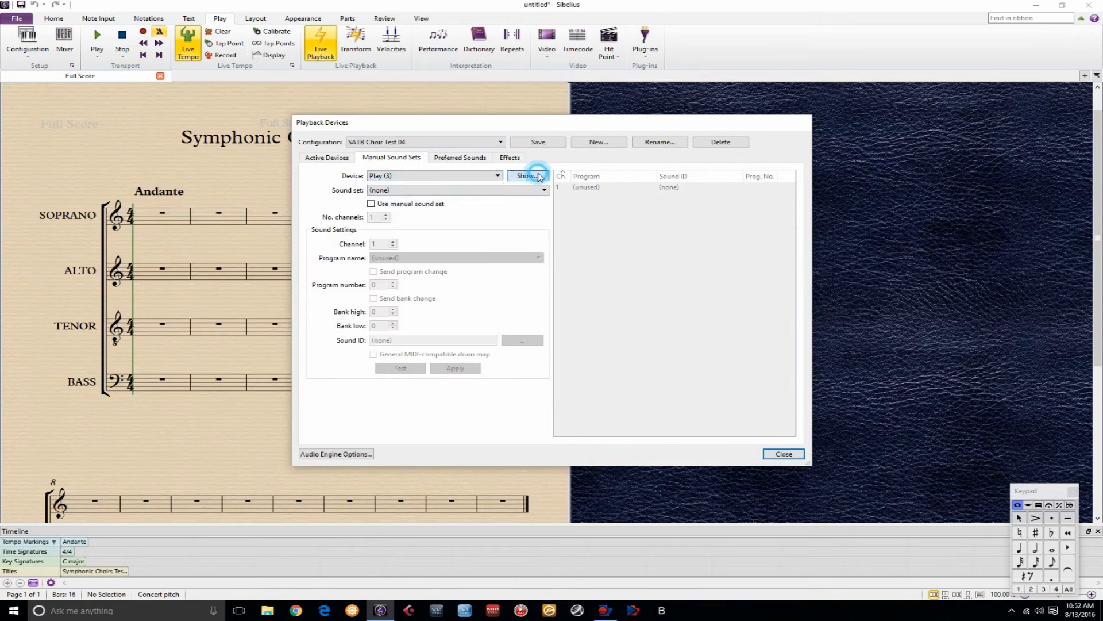
{"action": "left_click", "coordinate": [397, 107]}
{"action": "left_click", "coordinate": [345, 171]}
{"action": "double_click", "coordinate": [493, 127]}
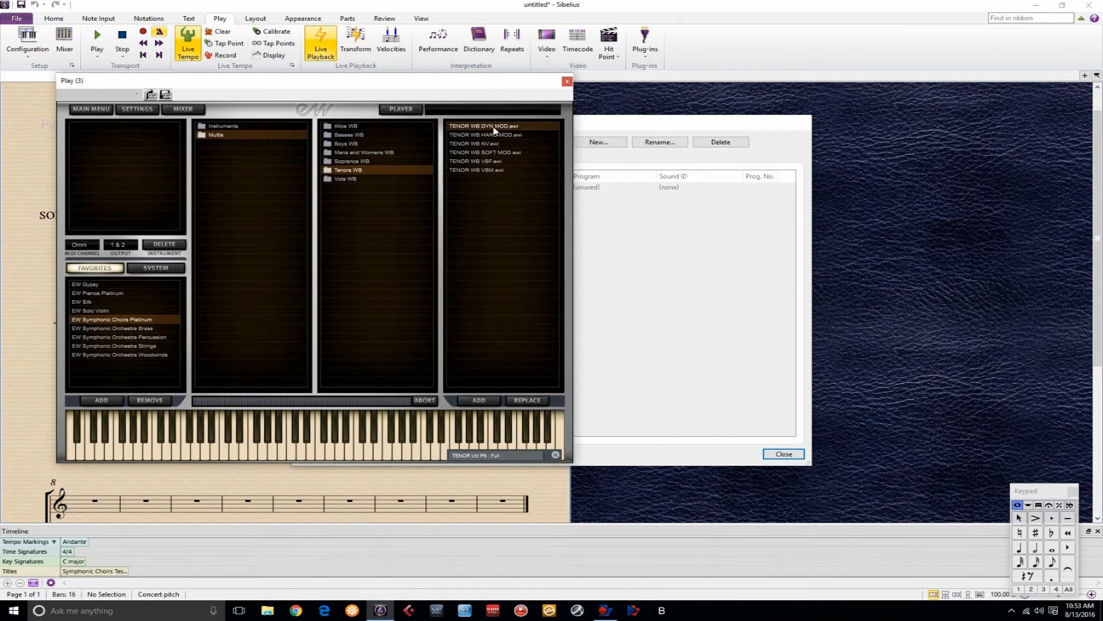
Step: Set up the tenor instrument in the player and edit its WordBuilder text
{"action": "left_click", "coordinate": [398, 106]}
{"action": "left_click", "coordinate": [478, 256]}
{"action": "left_click", "coordinate": [195, 110]}
{"action": "left_click", "coordinate": [124, 223]}
{"action": "type", "text": "a"}
{"action": "left_click", "coordinate": [483, 222]}
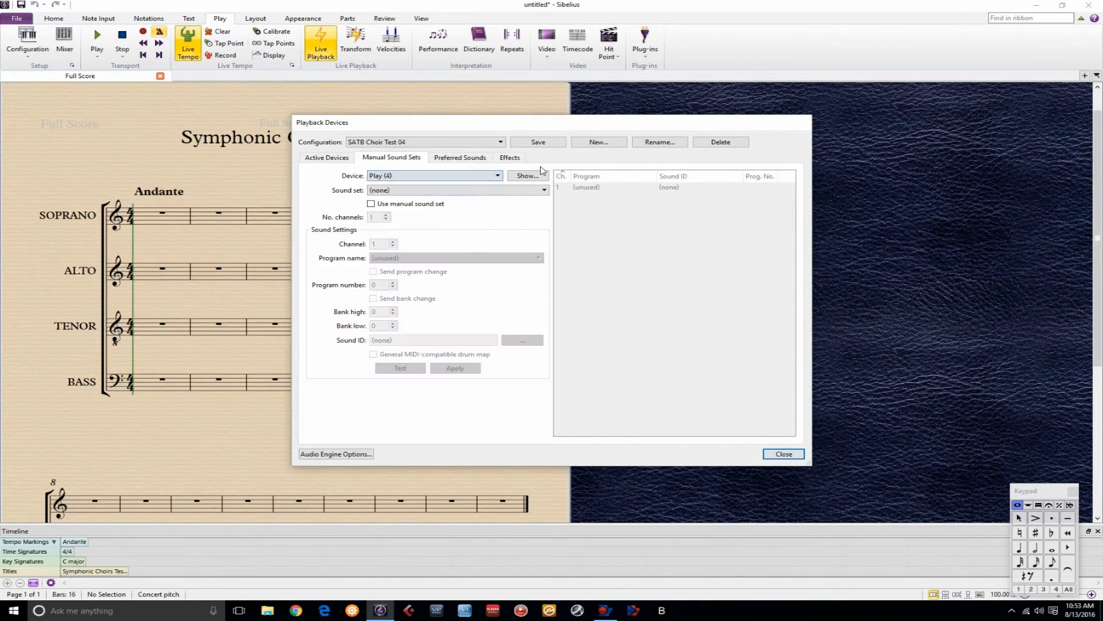
Step: Show the interface of Play (4), close its window and keep that device selected
{"action": "left_click", "coordinate": [527, 176]}
{"action": "left_click", "coordinate": [567, 81]}
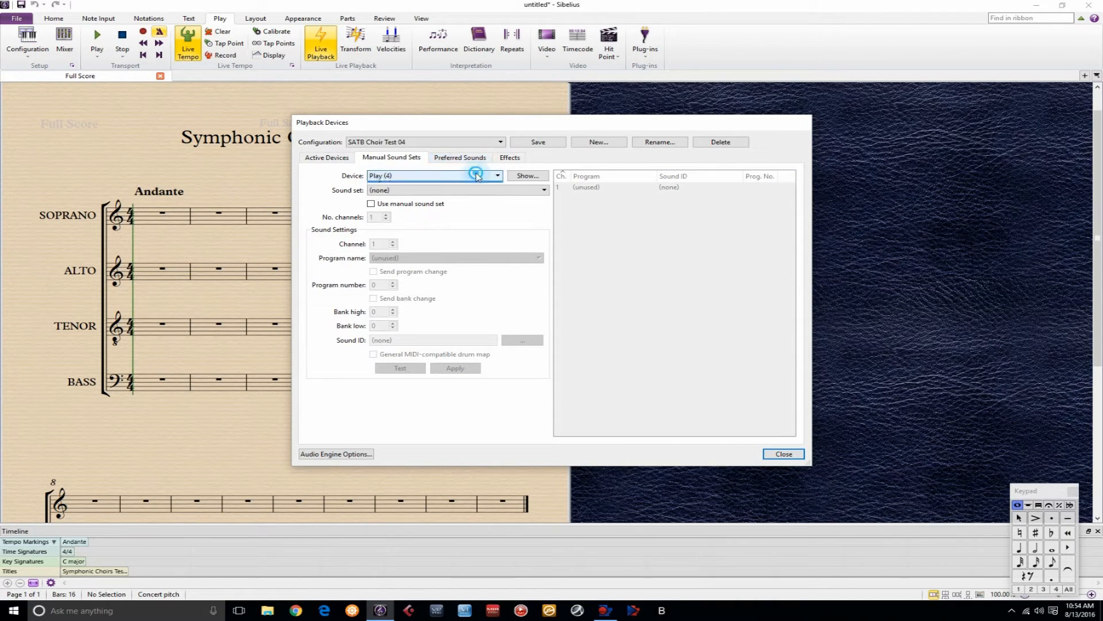
{"action": "left_click", "coordinate": [466, 175]}
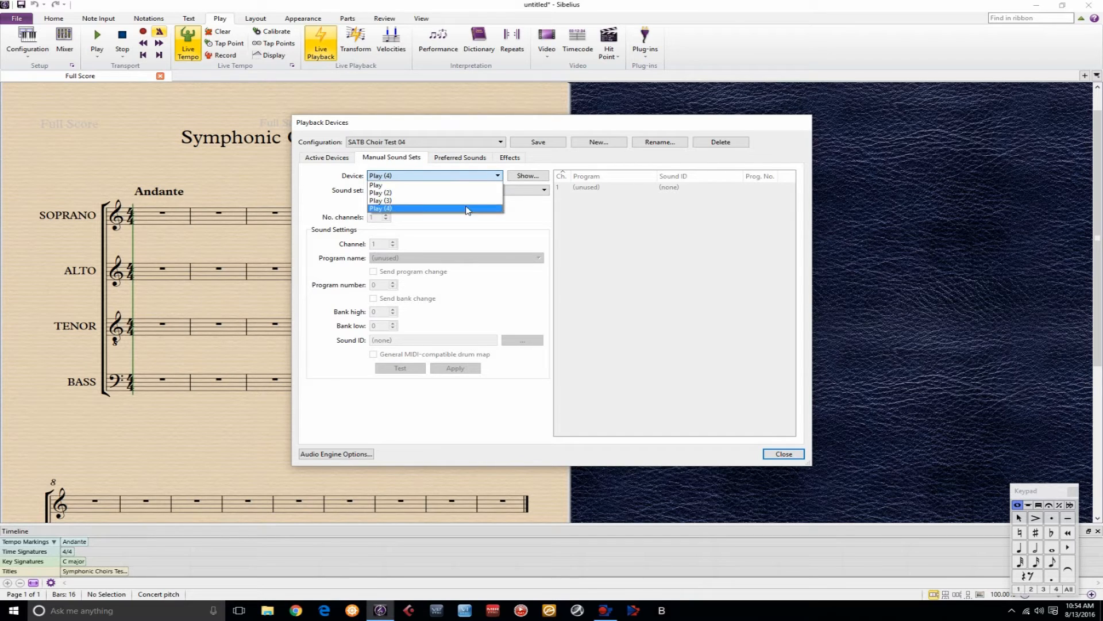
{"action": "left_click", "coordinate": [531, 170]}
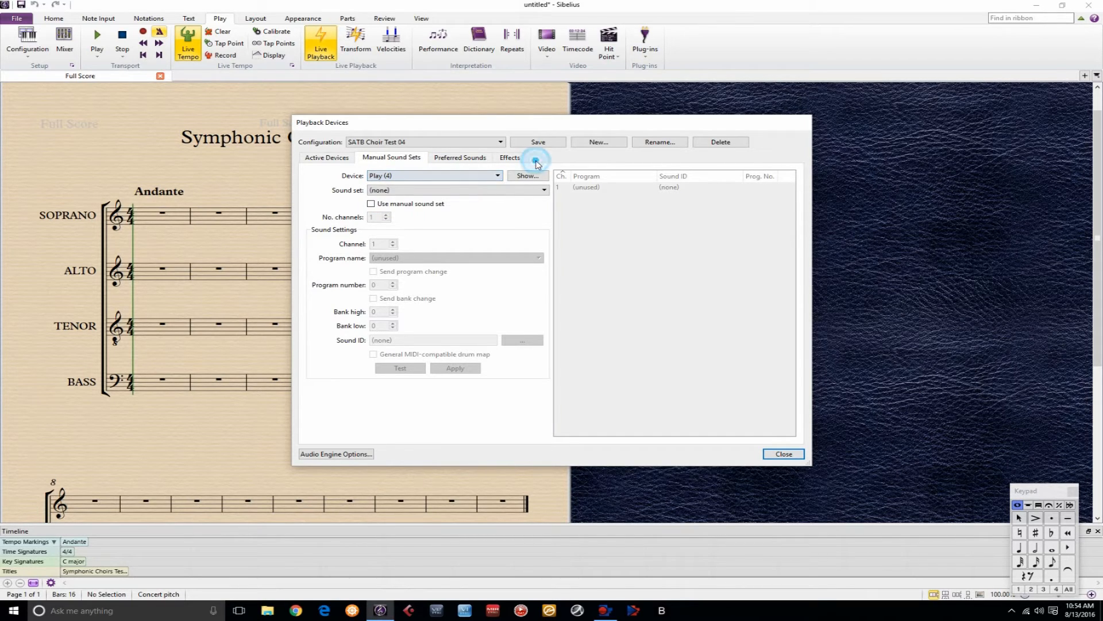
Step: Enable the manual sound set for the Play (4) device and for the first Play device
{"action": "left_click", "coordinate": [371, 204]}
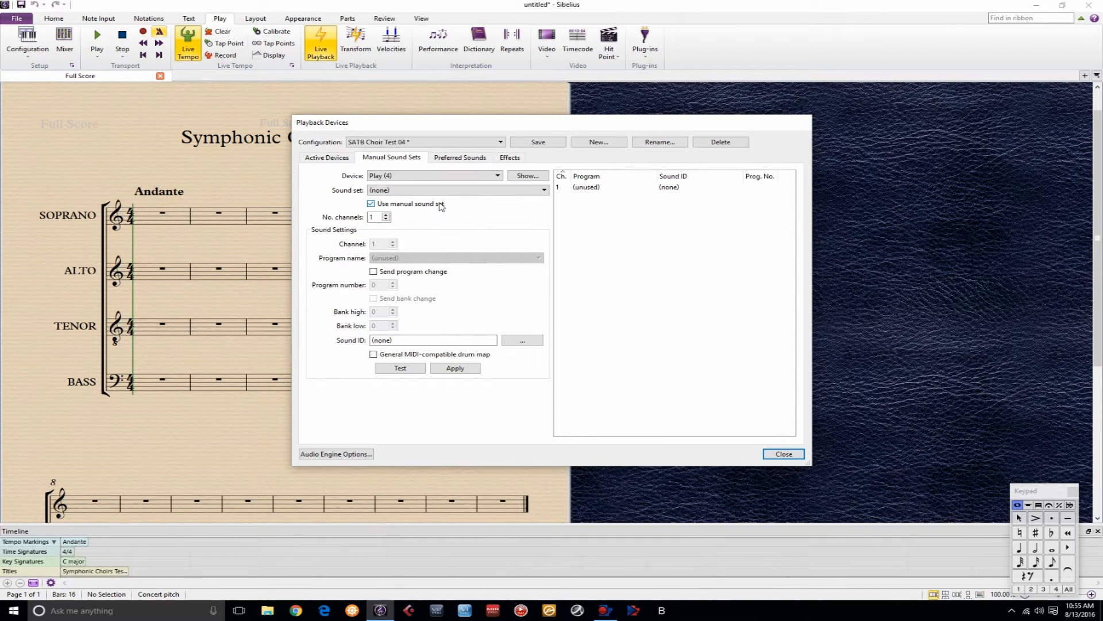
{"action": "left_click", "coordinate": [456, 176]}
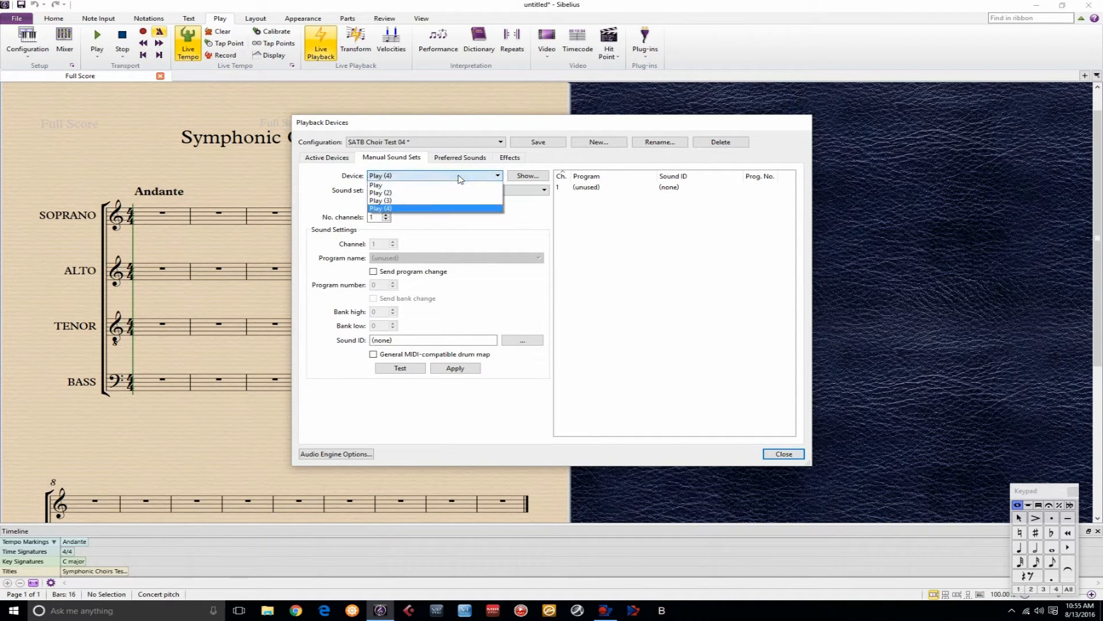
{"action": "left_click", "coordinate": [457, 185]}
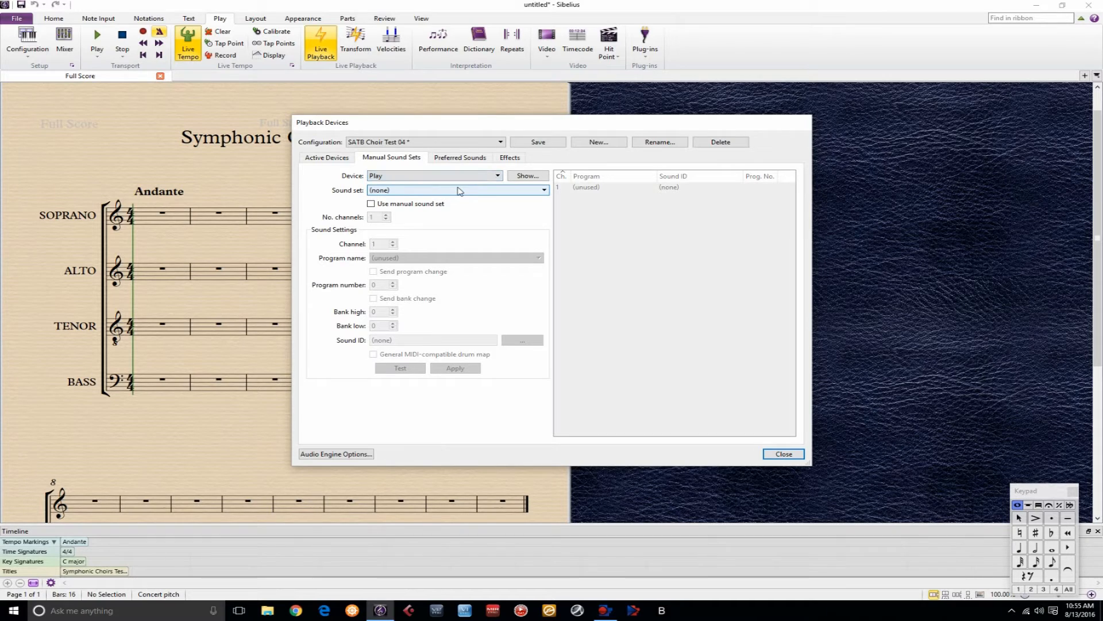
{"action": "left_click", "coordinate": [371, 204]}
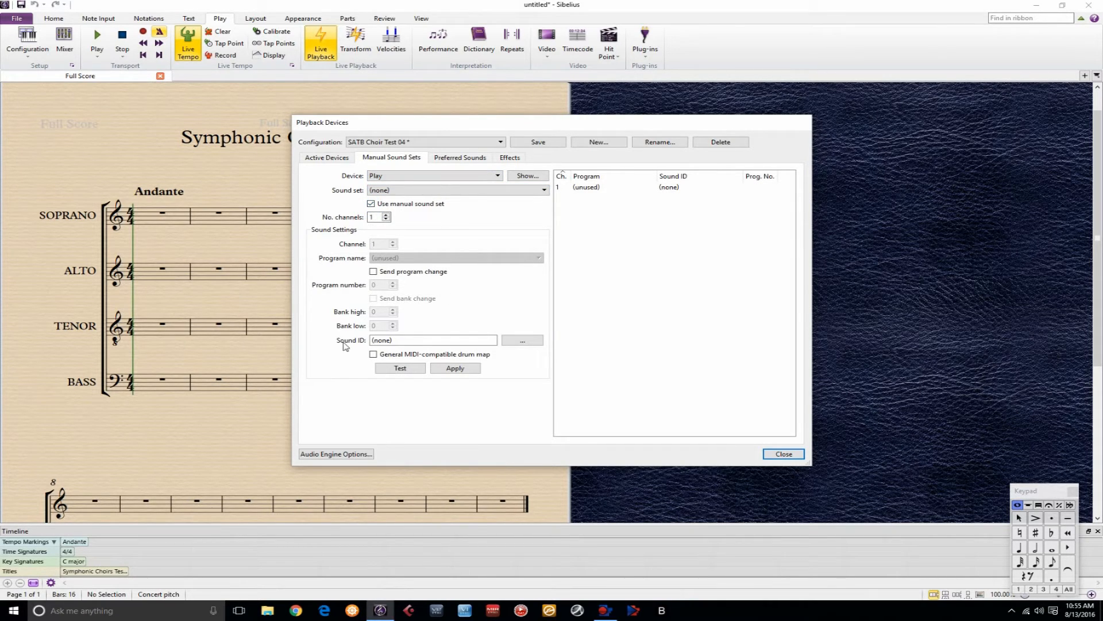
Step: Assign the sound ID voice.female.soprano to the first Play device and apply it
{"action": "left_click", "coordinate": [521, 340]}
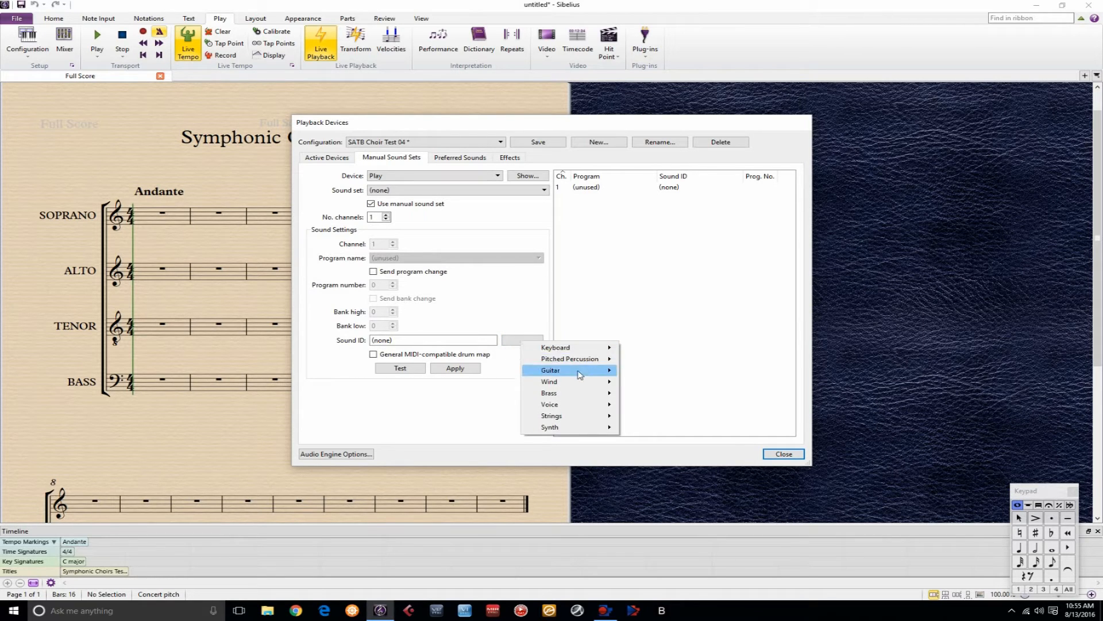
{"action": "mouse_move", "coordinate": [567, 373]}
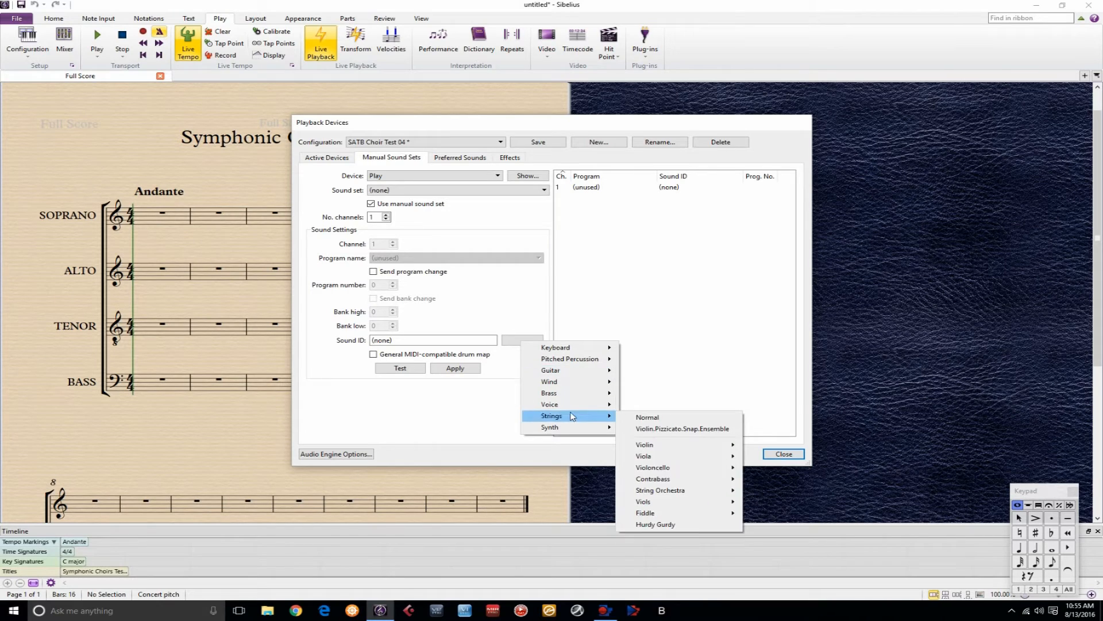
{"action": "mouse_move", "coordinate": [576, 408]}
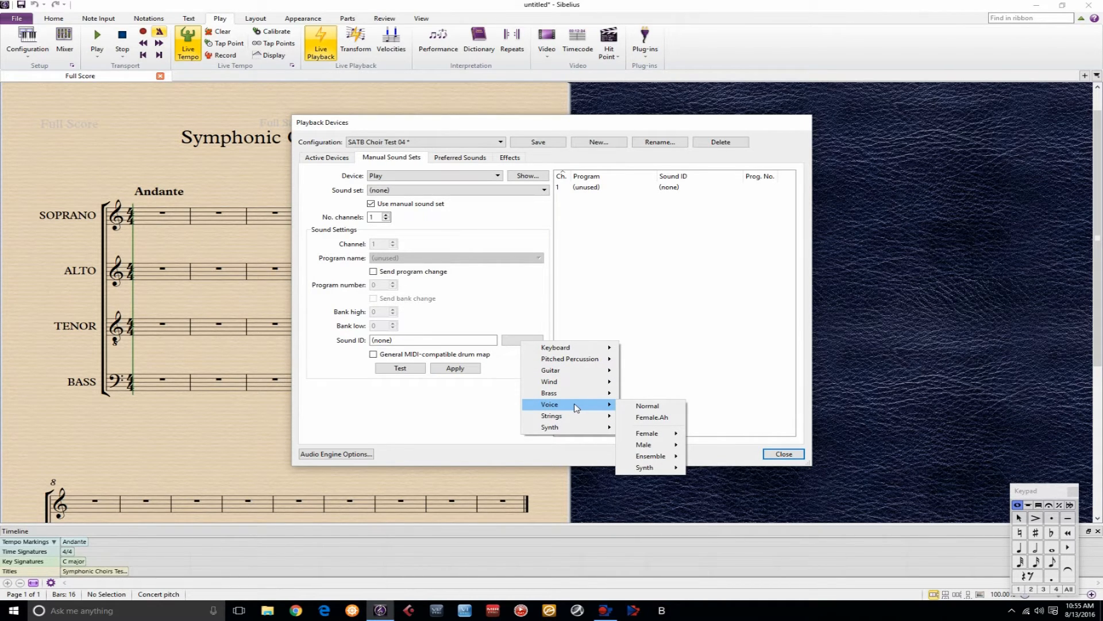
{"action": "mouse_move", "coordinate": [667, 436]}
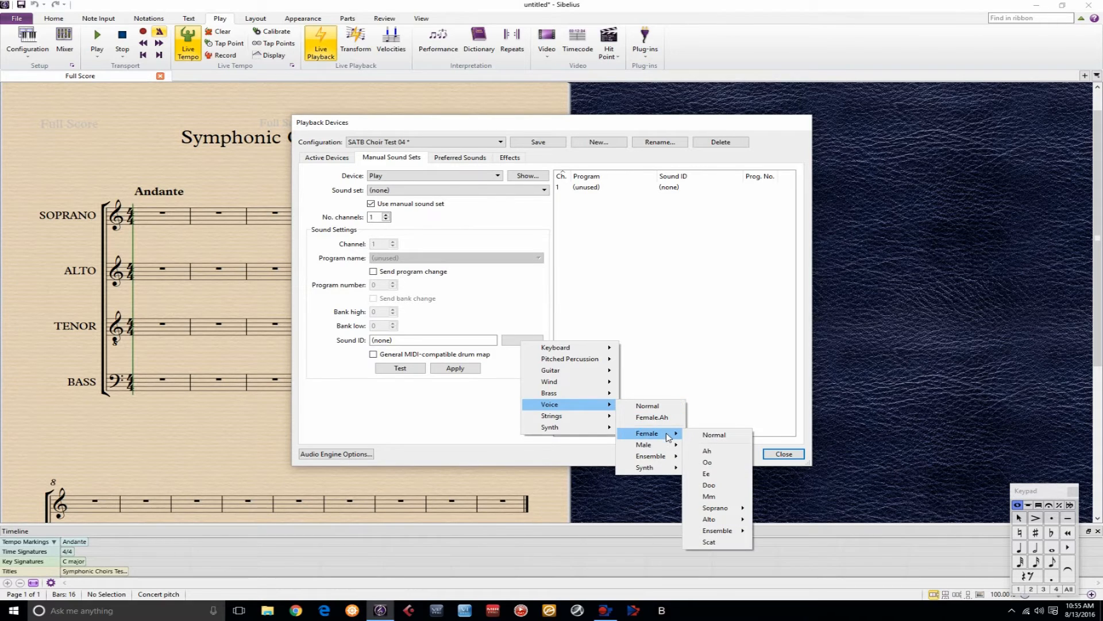
{"action": "mouse_move", "coordinate": [731, 513]}
{"action": "left_click", "coordinate": [783, 509]}
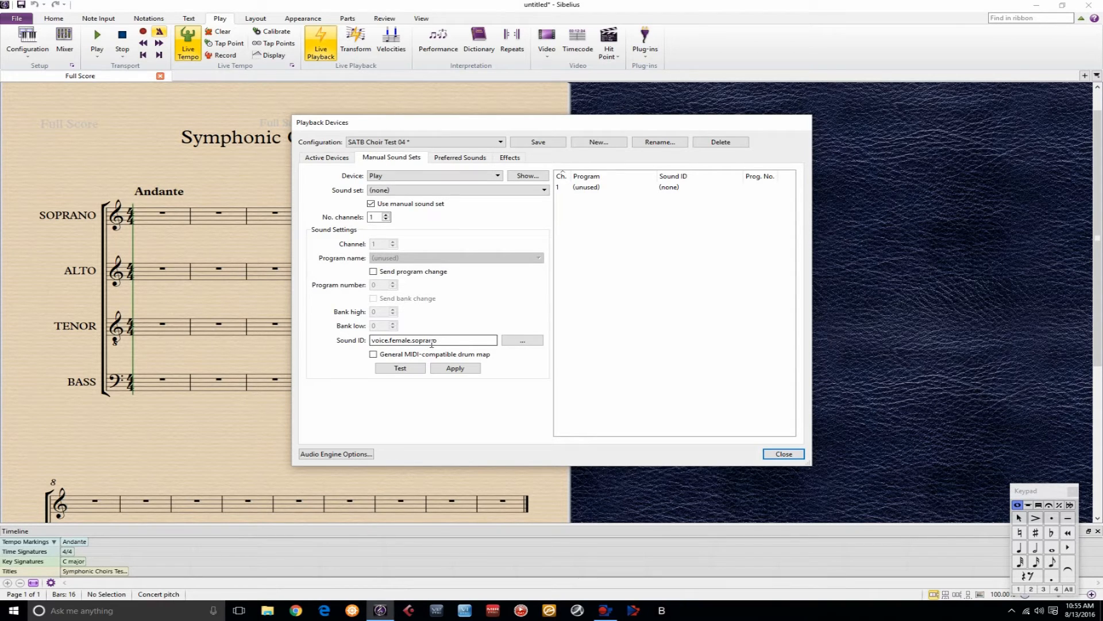
{"action": "left_click", "coordinate": [473, 371]}
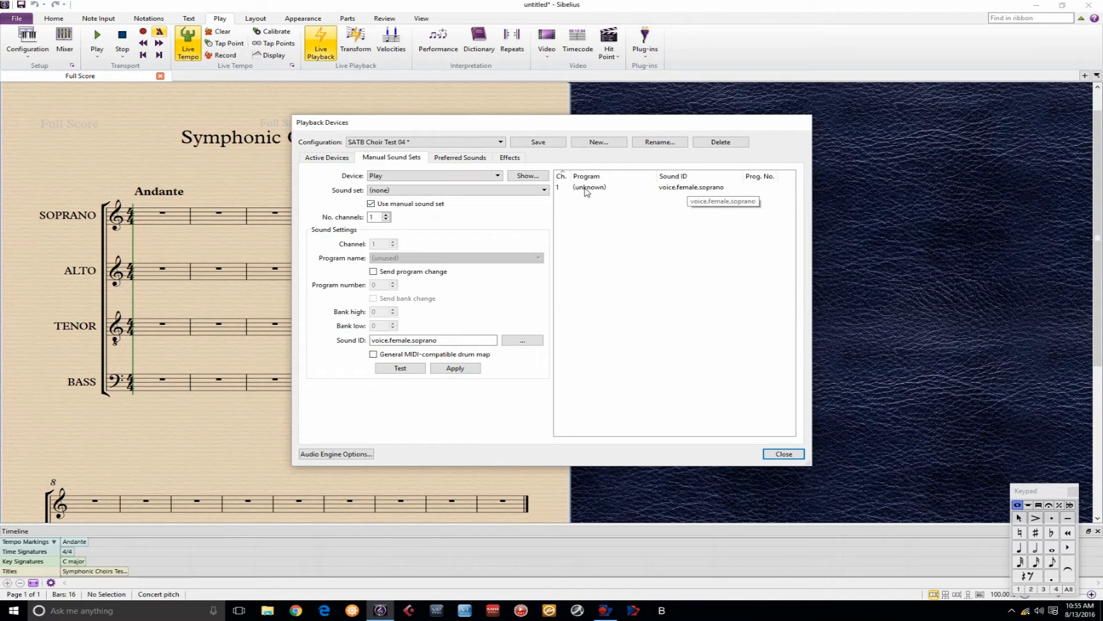
Step: Enable the manual sound set for Play (2) and apply the sound ID voice.female.alto to it
{"action": "left_click", "coordinate": [493, 175]}
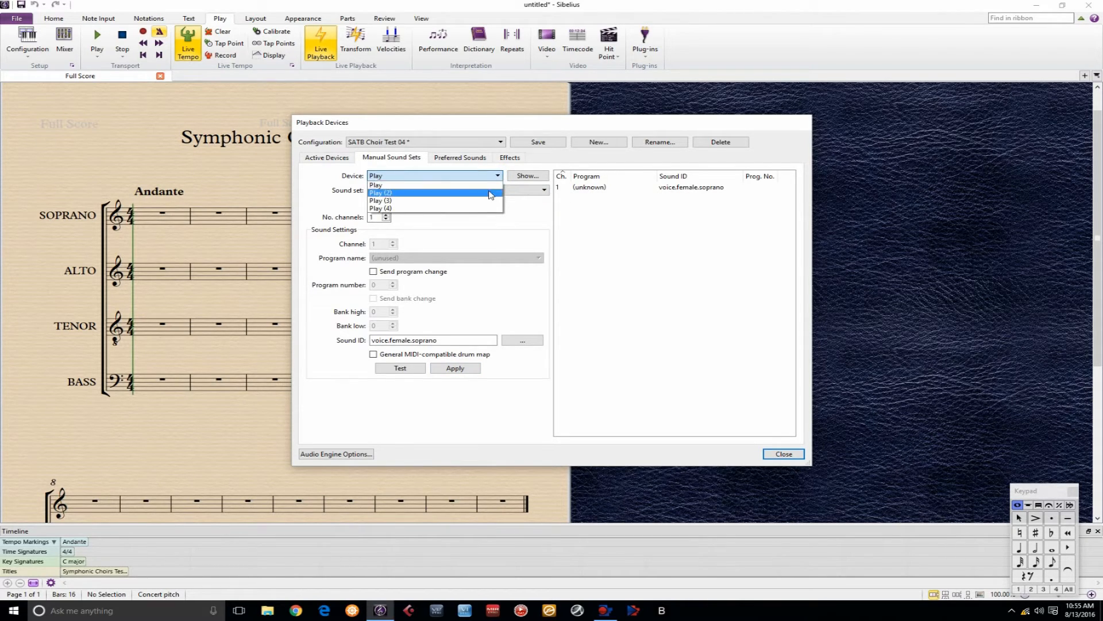
{"action": "left_click", "coordinate": [477, 192]}
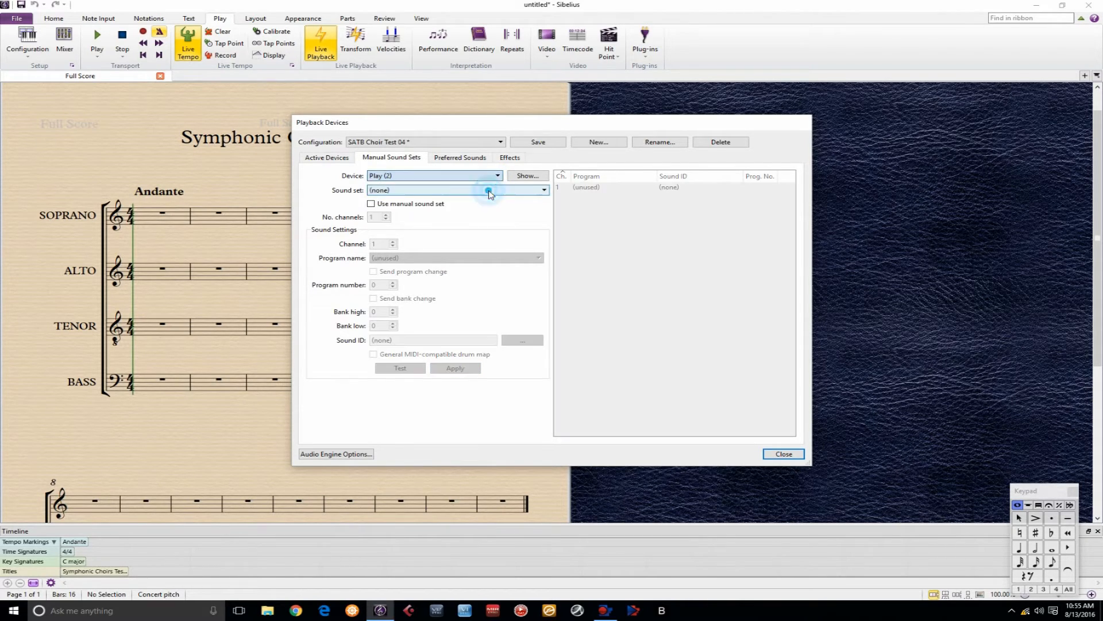
{"action": "left_click", "coordinate": [371, 204]}
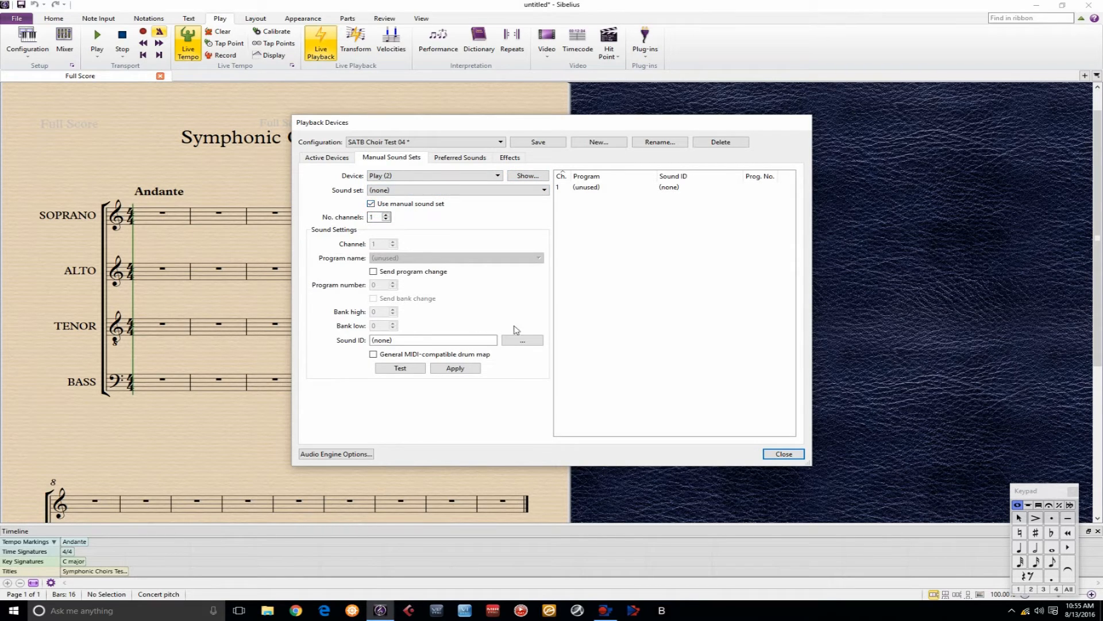
{"action": "left_click", "coordinate": [523, 341]}
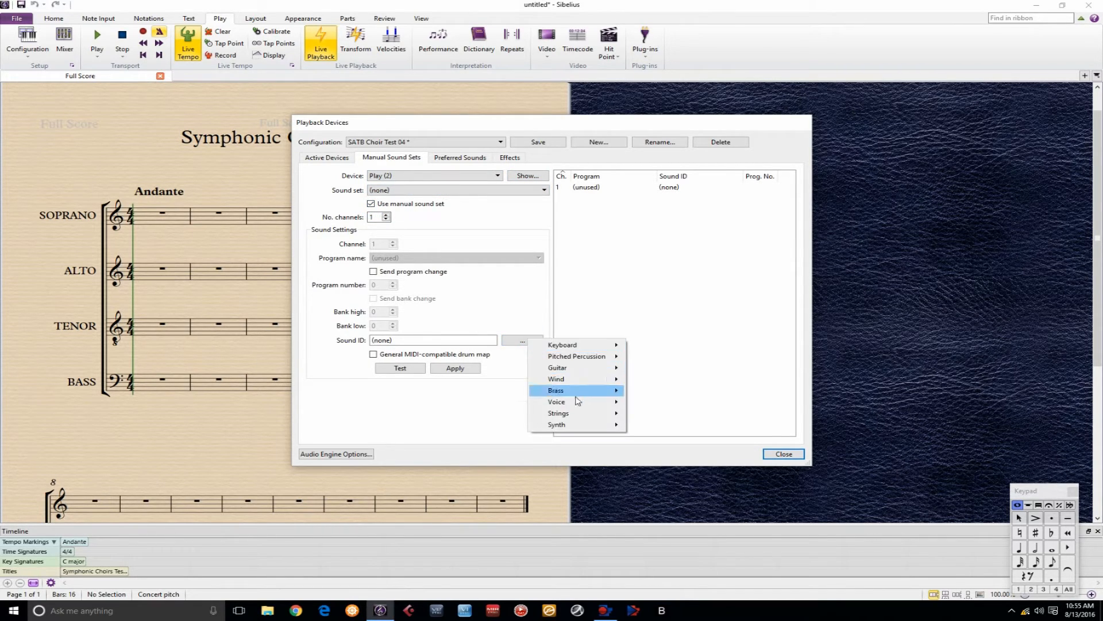
{"action": "mouse_move", "coordinate": [655, 431]}
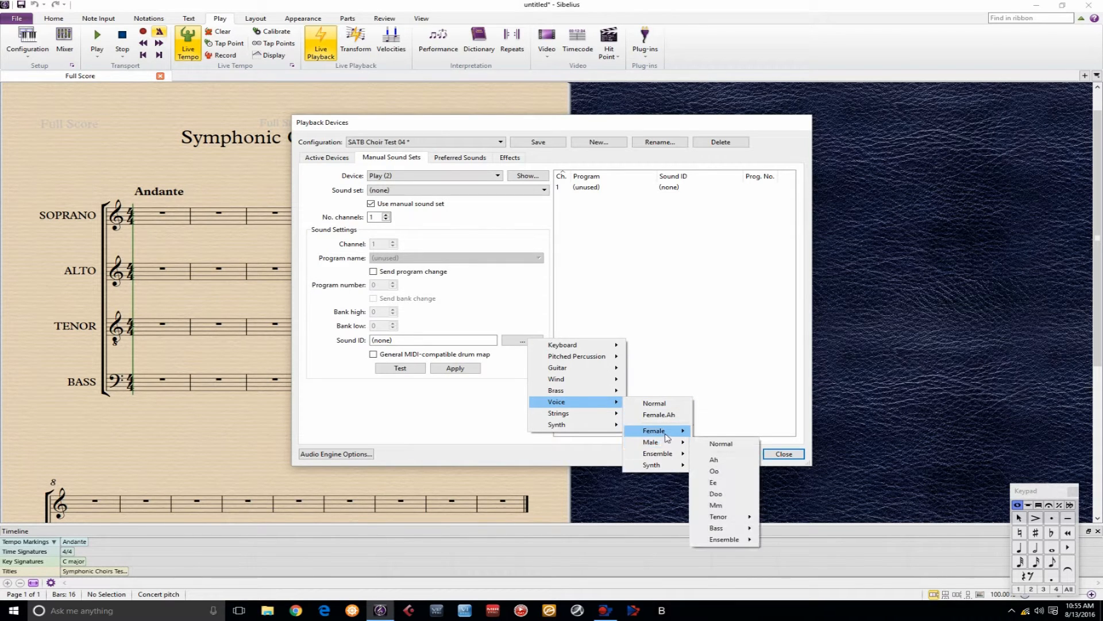
{"action": "mouse_move", "coordinate": [733, 543]}
{"action": "mouse_move", "coordinate": [725, 516]}
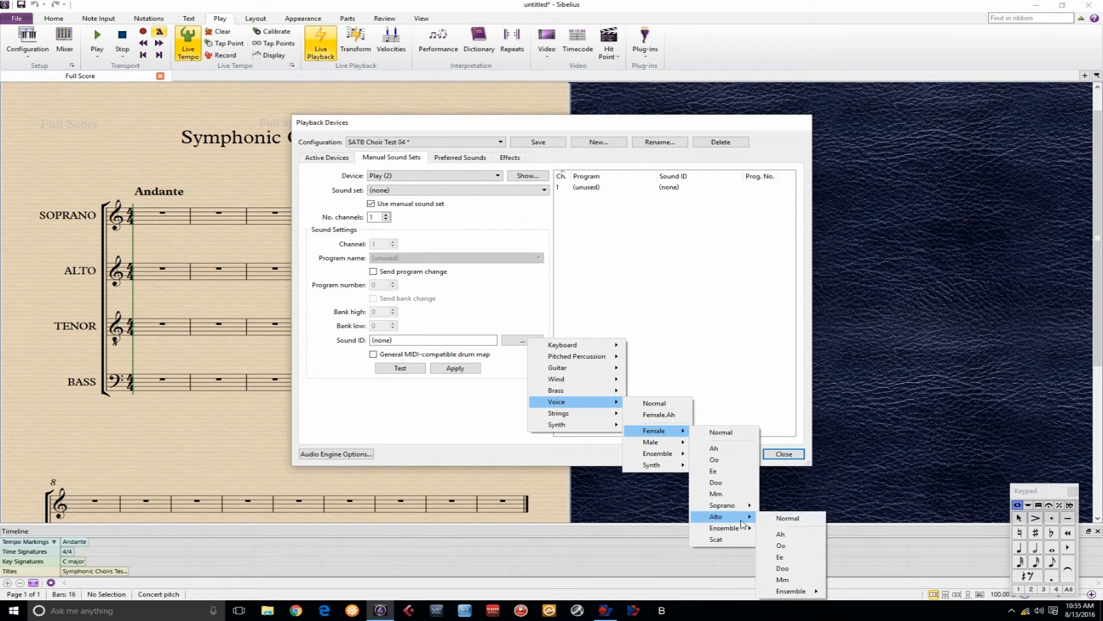
{"action": "left_click", "coordinate": [770, 518]}
{"action": "left_click", "coordinate": [455, 368]}
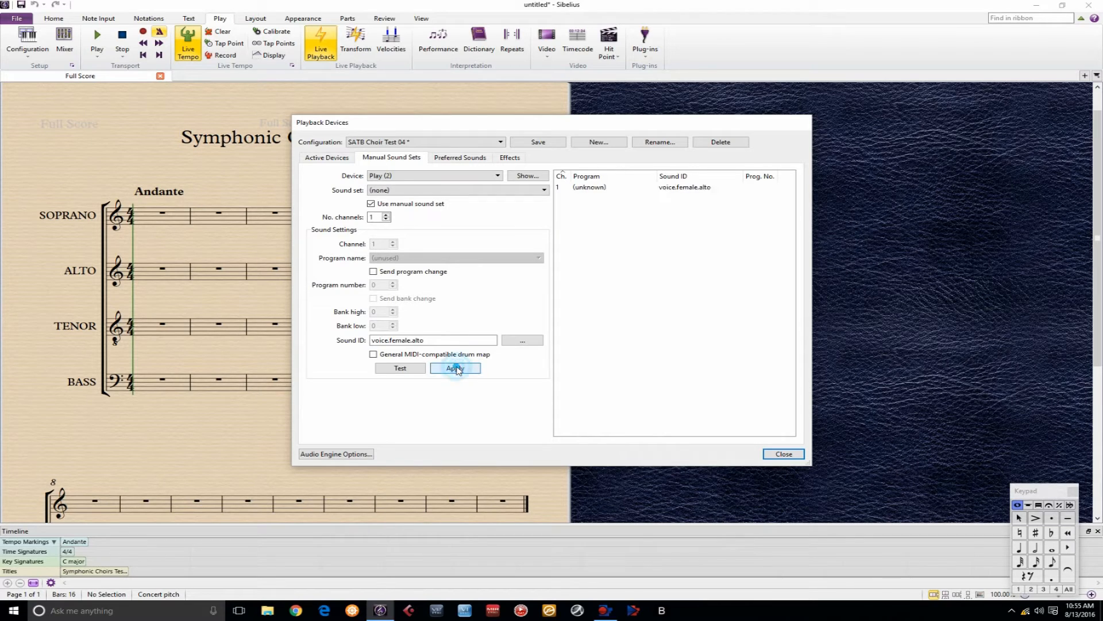
Step: Enable the manual sound set for Play (3) and apply the sound ID voice.male.tenor to it
{"action": "left_click", "coordinate": [410, 177]}
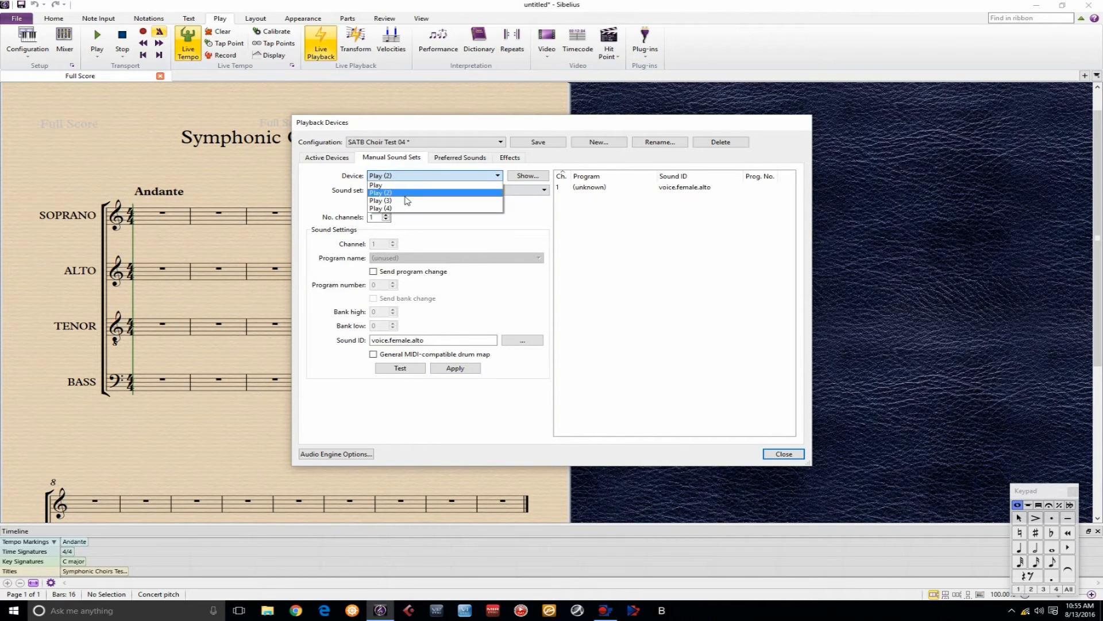
{"action": "left_click", "coordinate": [406, 200]}
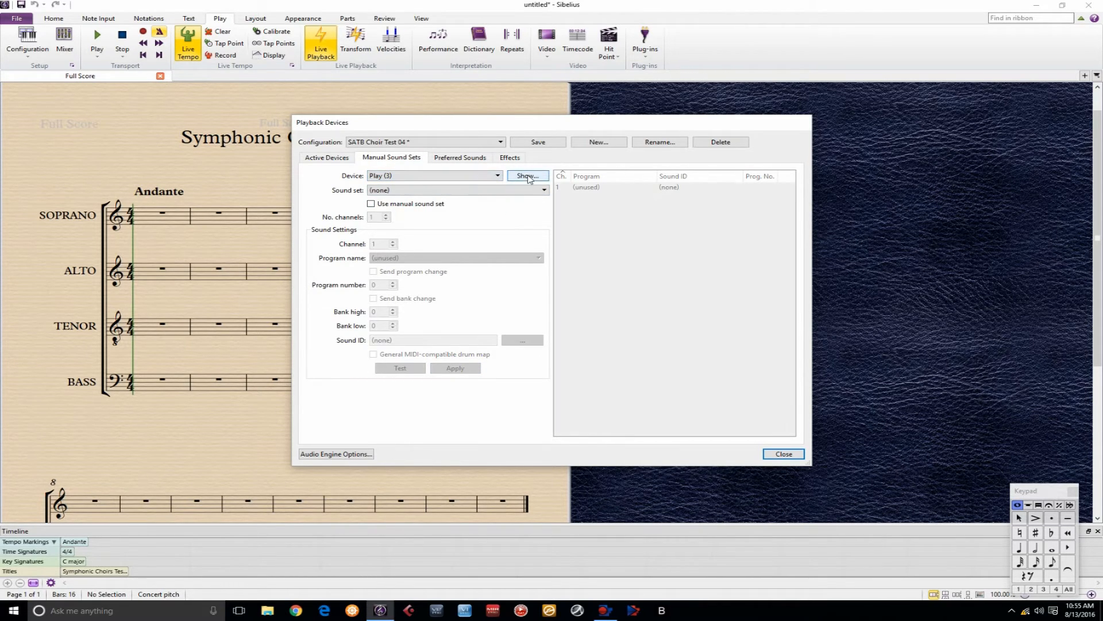
{"action": "left_click", "coordinate": [371, 203]}
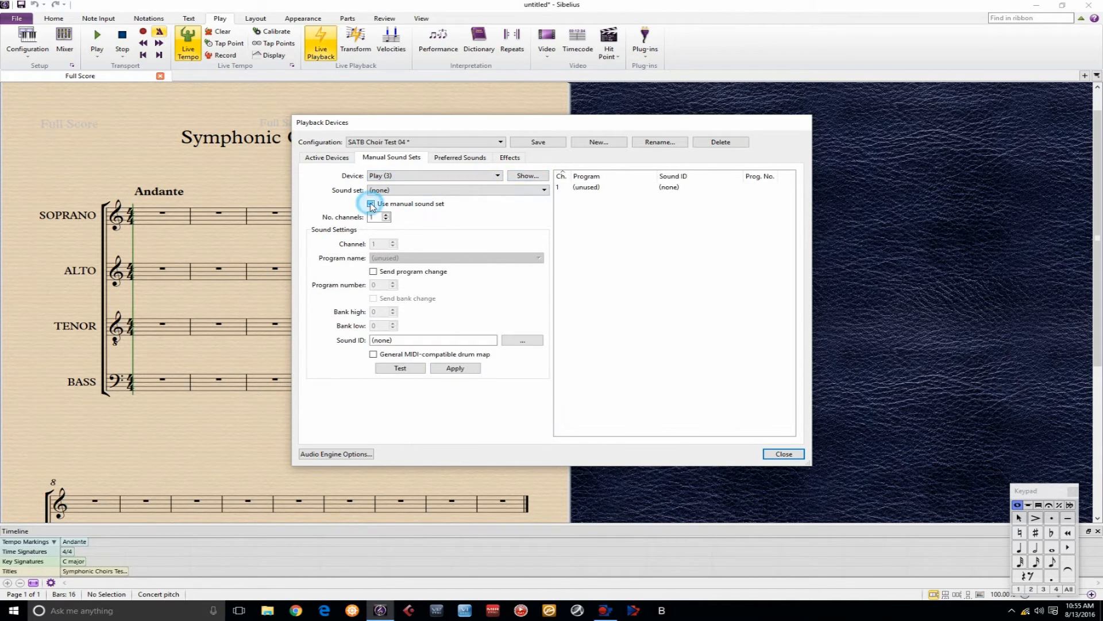
{"action": "left_click", "coordinate": [519, 340]}
{"action": "mouse_move", "coordinate": [557, 414]}
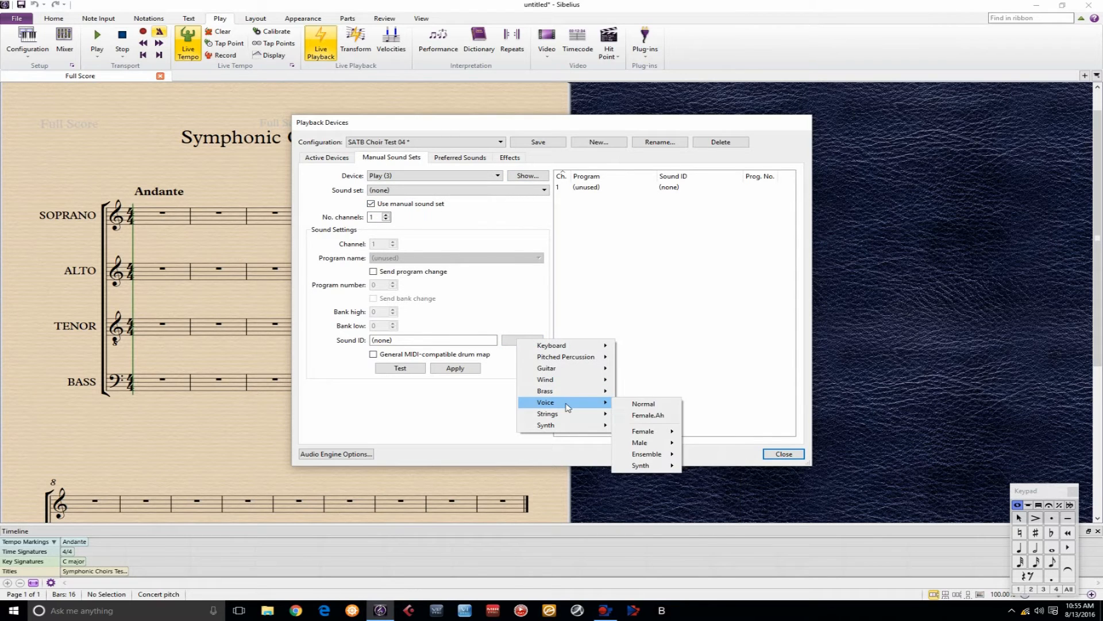
{"action": "mouse_move", "coordinate": [643, 442]}
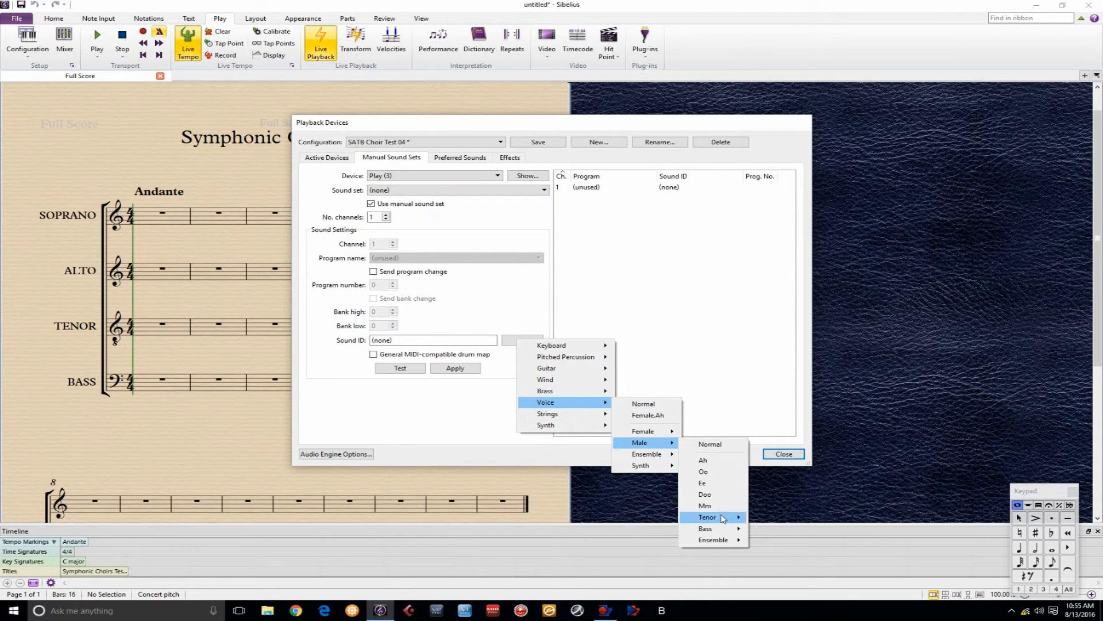
{"action": "mouse_move", "coordinate": [718, 517]}
{"action": "left_click", "coordinate": [781, 520]}
{"action": "left_click", "coordinate": [471, 370]}
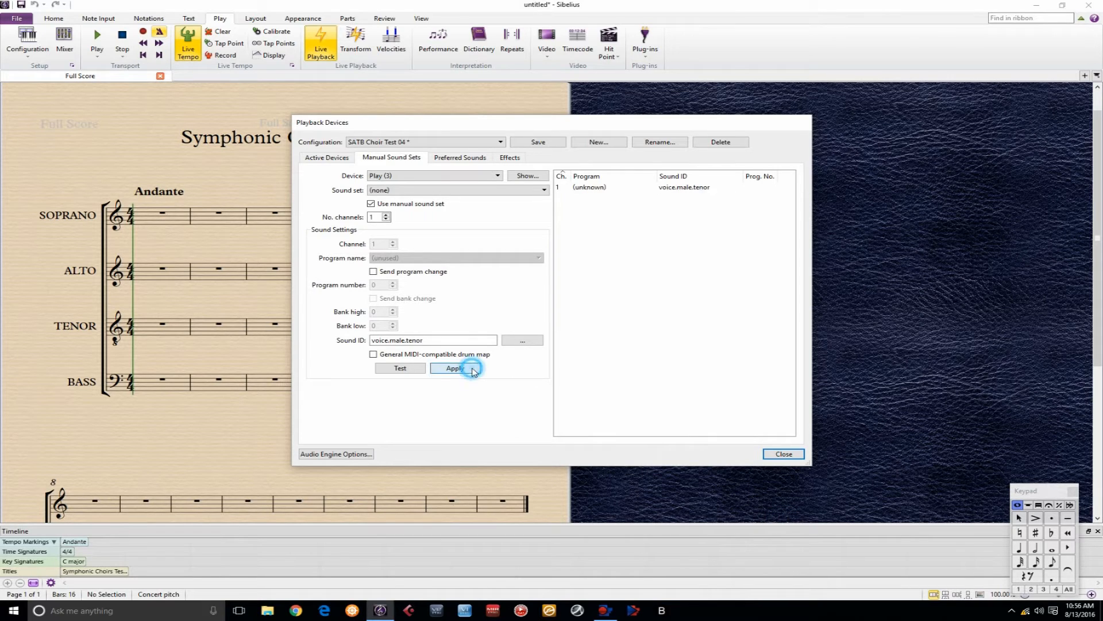
Step: Apply the sound ID voice.male.bass to the Play (4) device
{"action": "left_click", "coordinate": [414, 176]}
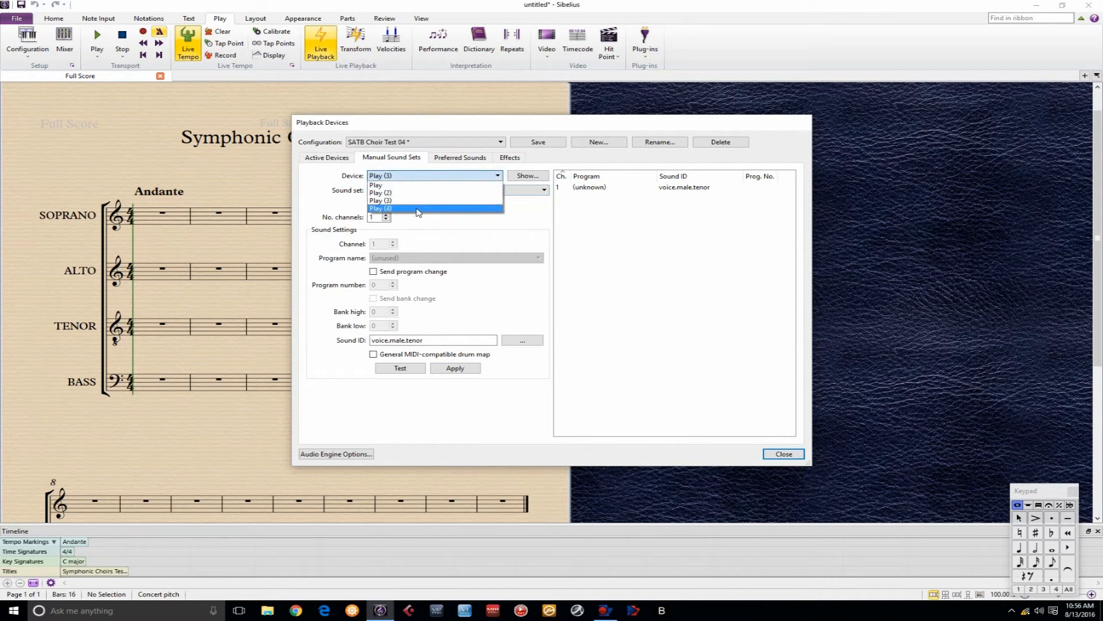
{"action": "left_click", "coordinate": [419, 208]}
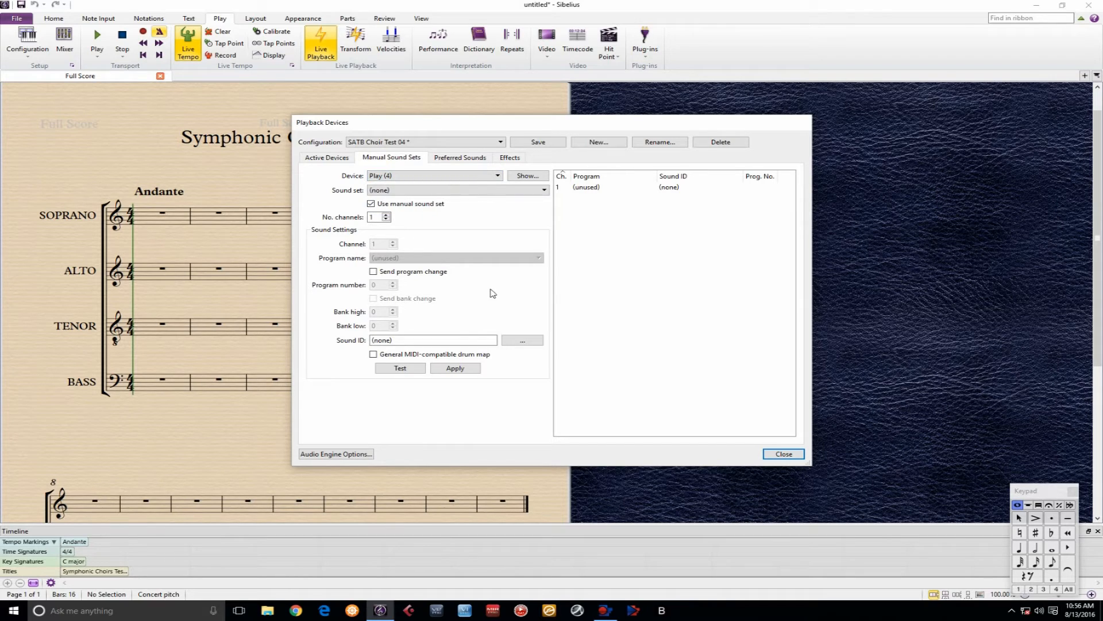
{"action": "left_click", "coordinate": [522, 343]}
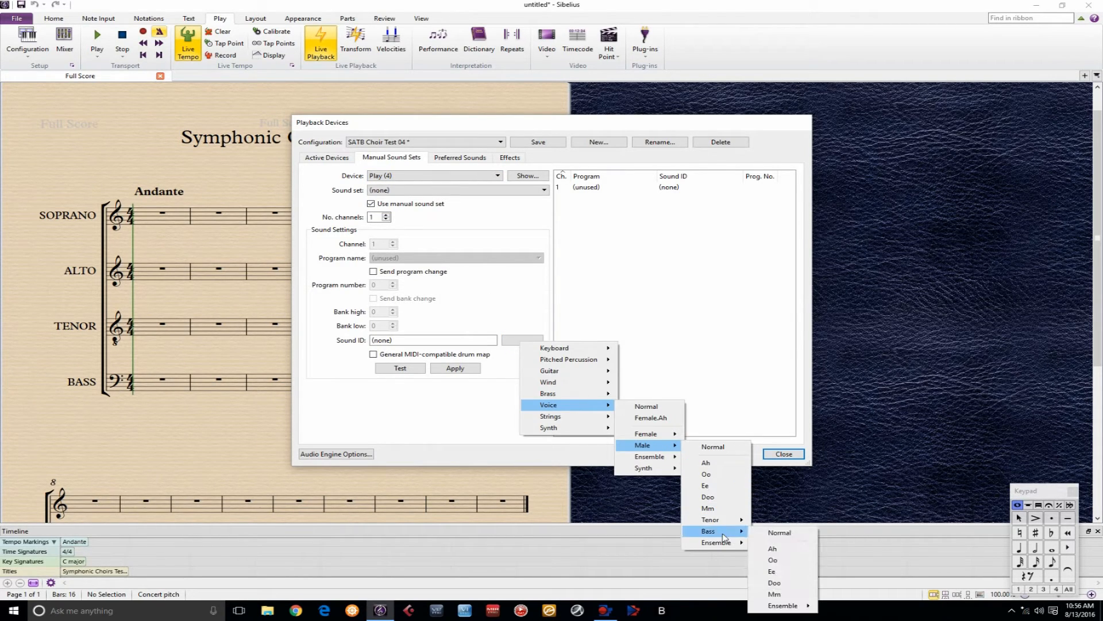
{"action": "left_click", "coordinate": [756, 531]}
{"action": "left_click", "coordinate": [466, 373]}
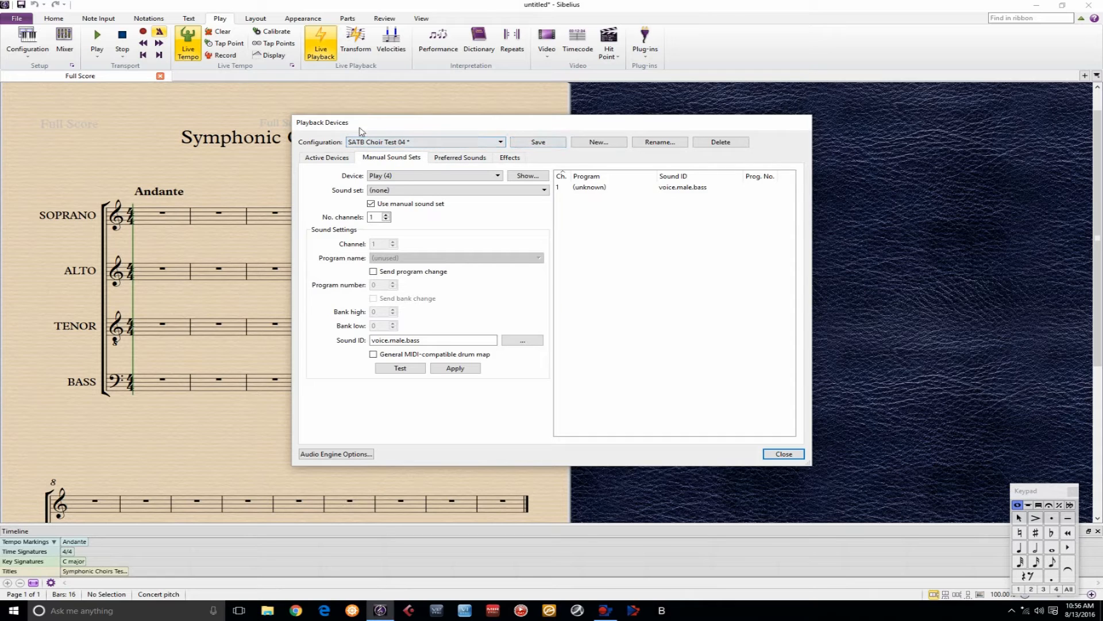
Step: Save the SATB Choir Test 04 configuration and close the playback device settings
{"action": "left_click", "coordinate": [541, 144]}
{"action": "left_click", "coordinate": [540, 143]}
{"action": "left_click", "coordinate": [785, 454]}
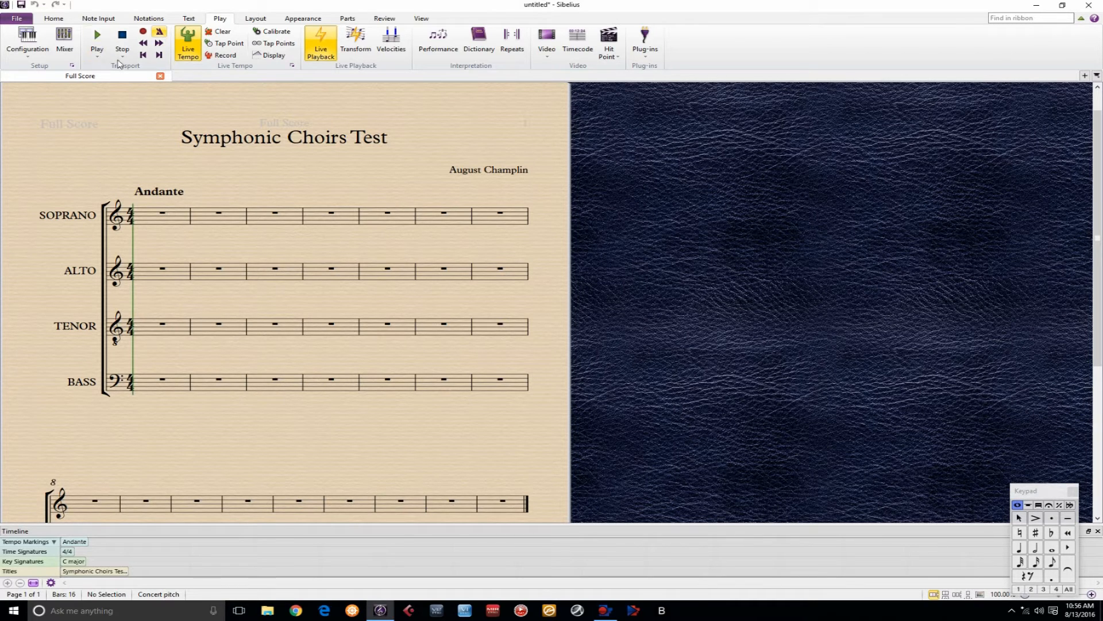
Step: Show the Mixer and expand its strips to reveal the playback device and sound controls
{"action": "left_click", "coordinate": [72, 43]}
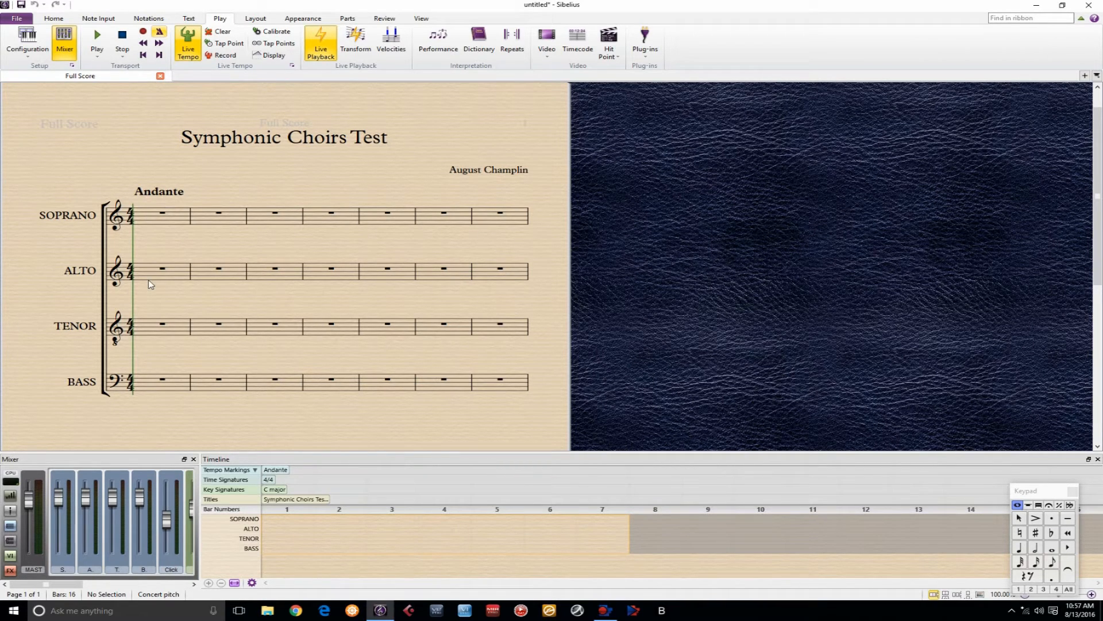
{"action": "left_click", "coordinate": [10, 496]}
{"action": "left_click", "coordinate": [9, 496]}
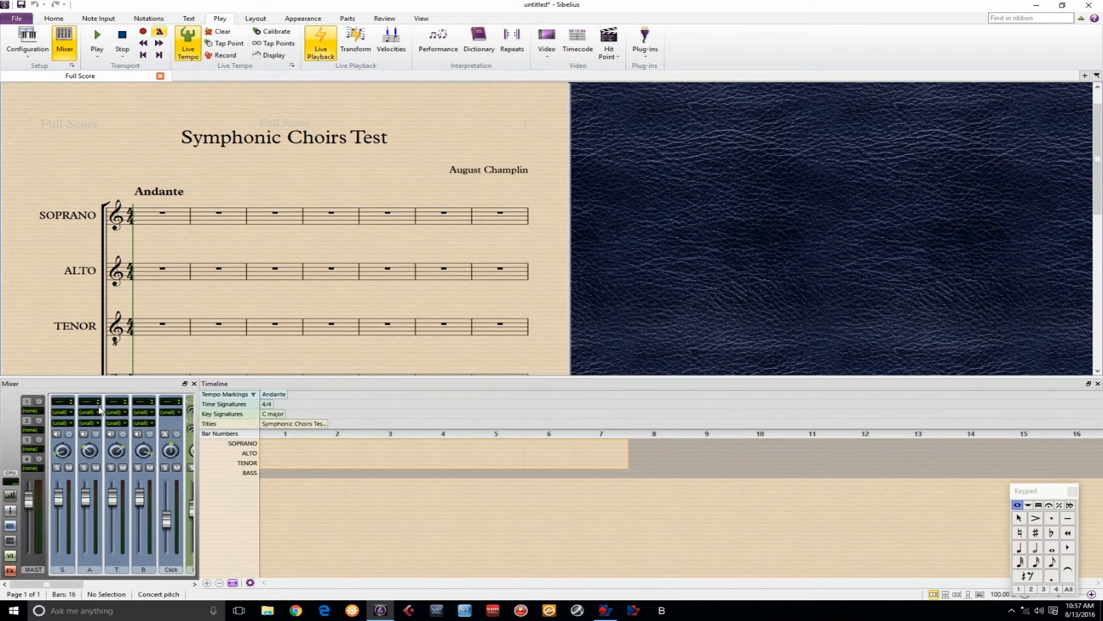
Step: Set the playback device of the soprano mixer strip to Play and of the alto strip to Play (2)
{"action": "left_click", "coordinate": [69, 413]}
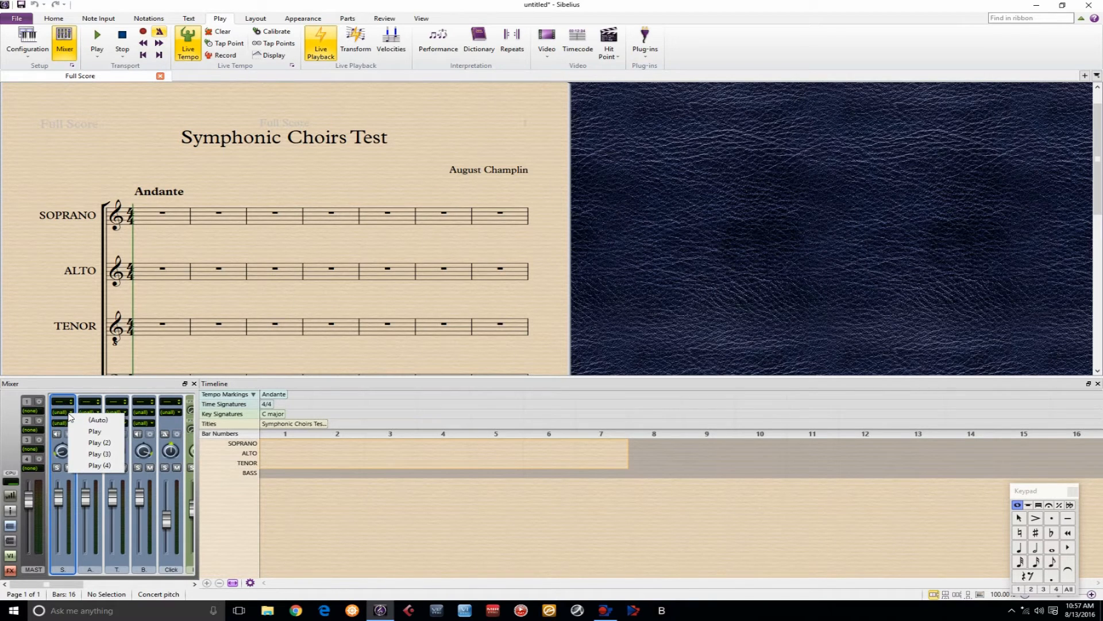
{"action": "left_click", "coordinate": [93, 432]}
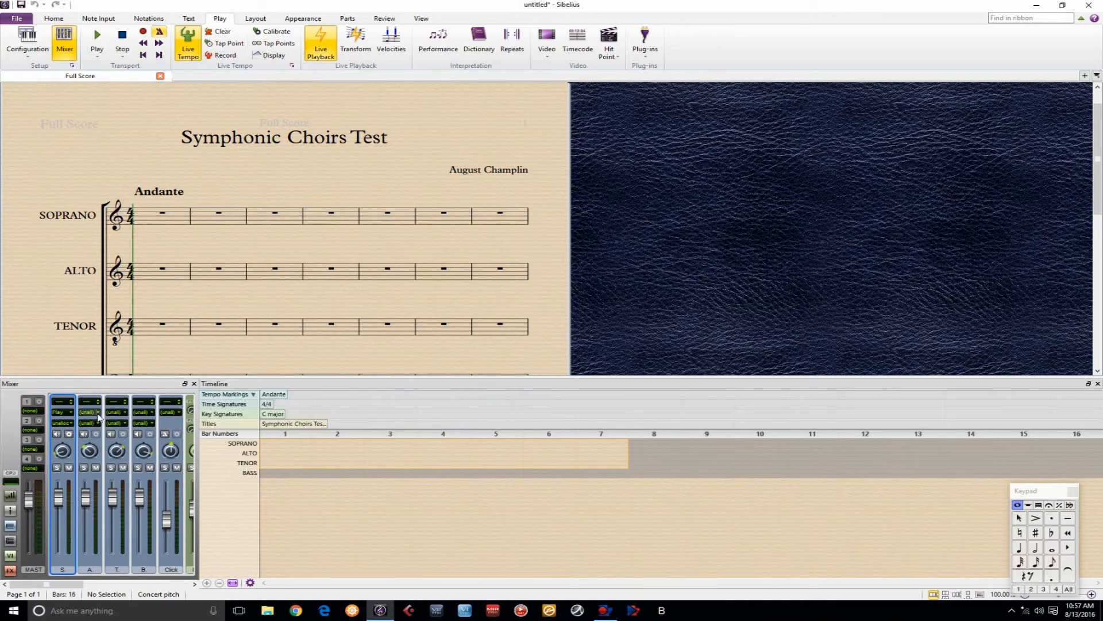
{"action": "left_click", "coordinate": [99, 415]}
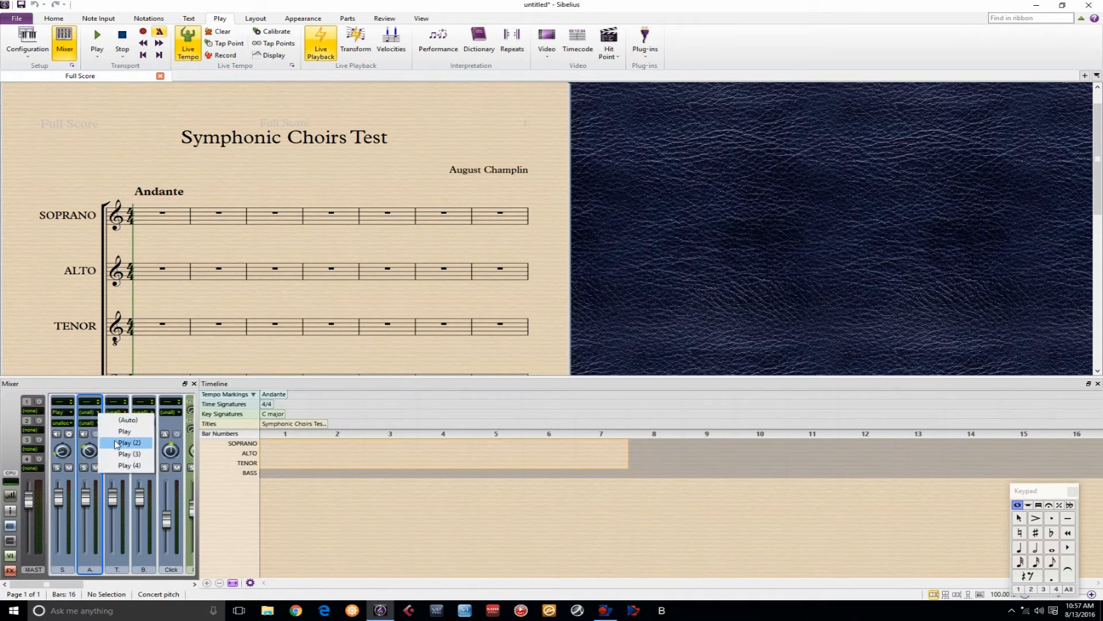
{"action": "left_click", "coordinate": [115, 432]}
Step: Assign the tenor and bass mixer strips to the Play devices that hold their respective voice sound sets
{"action": "left_click", "coordinate": [118, 412]}
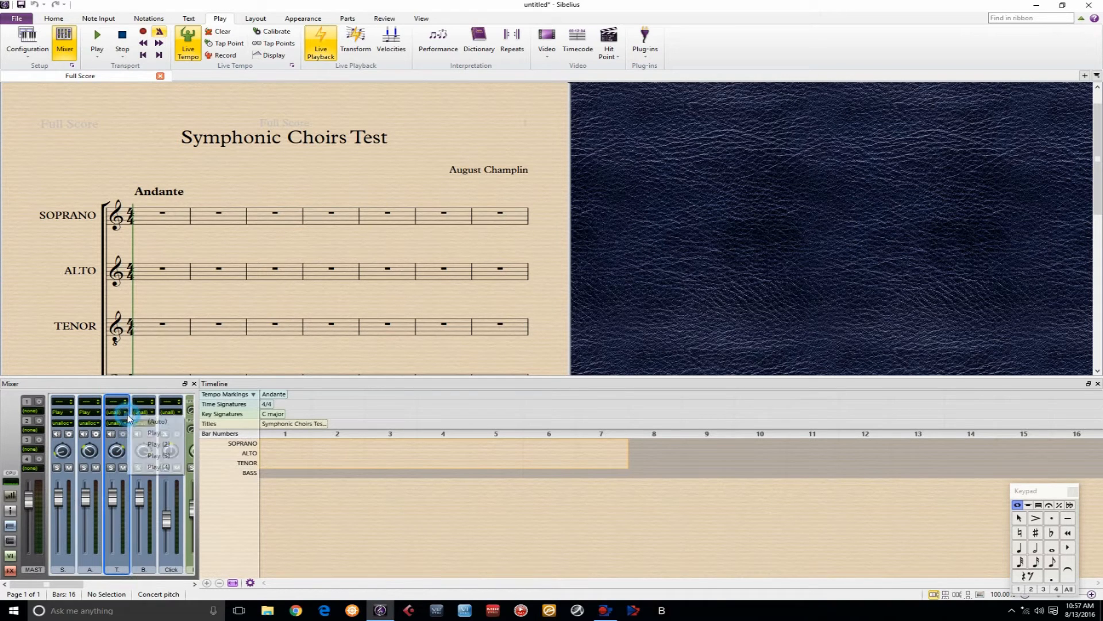
{"action": "left_click", "coordinate": [154, 432]}
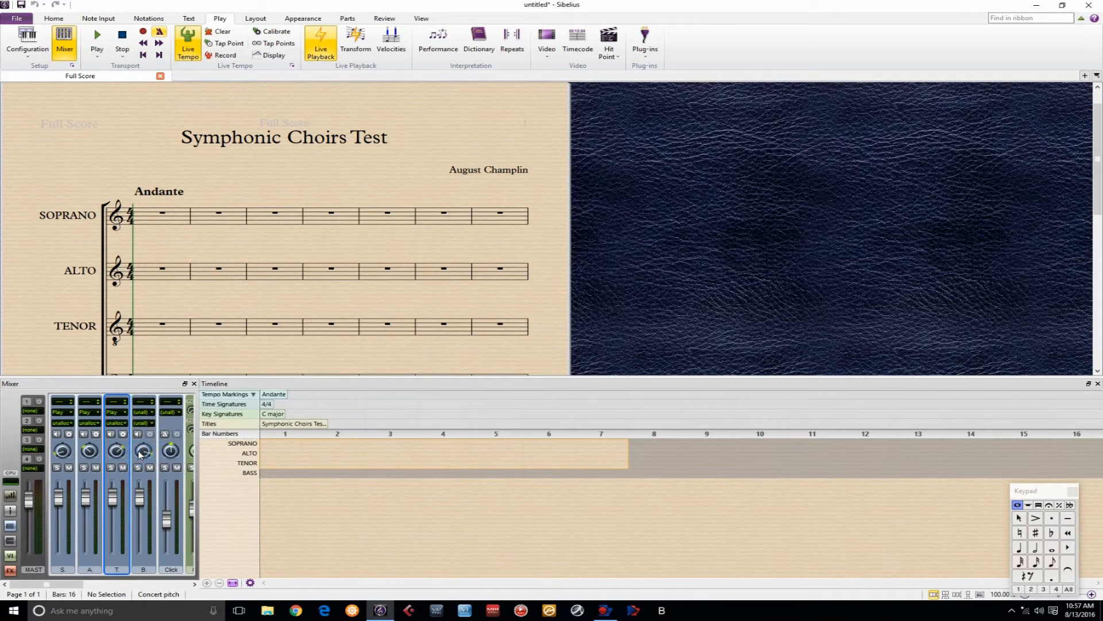
{"action": "left_click", "coordinate": [154, 413]}
{"action": "left_click", "coordinate": [180, 432]}
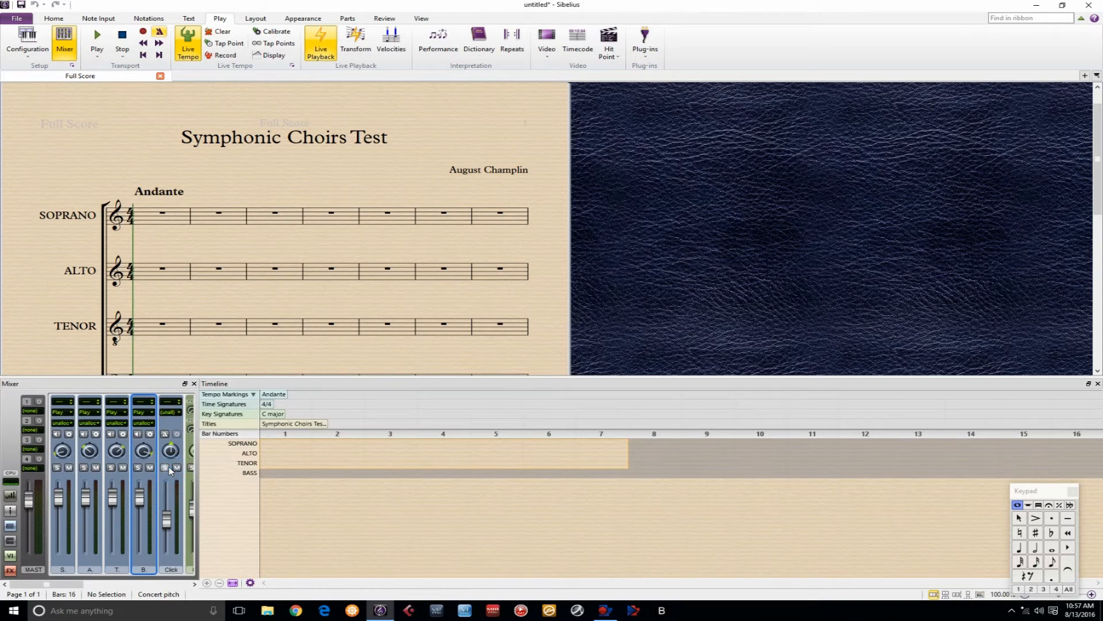
Step: Set the soprano mixer strip's sound to voice.female.soprano and the alto strip's sound to voice.female.alto
{"action": "left_click", "coordinate": [70, 427]}
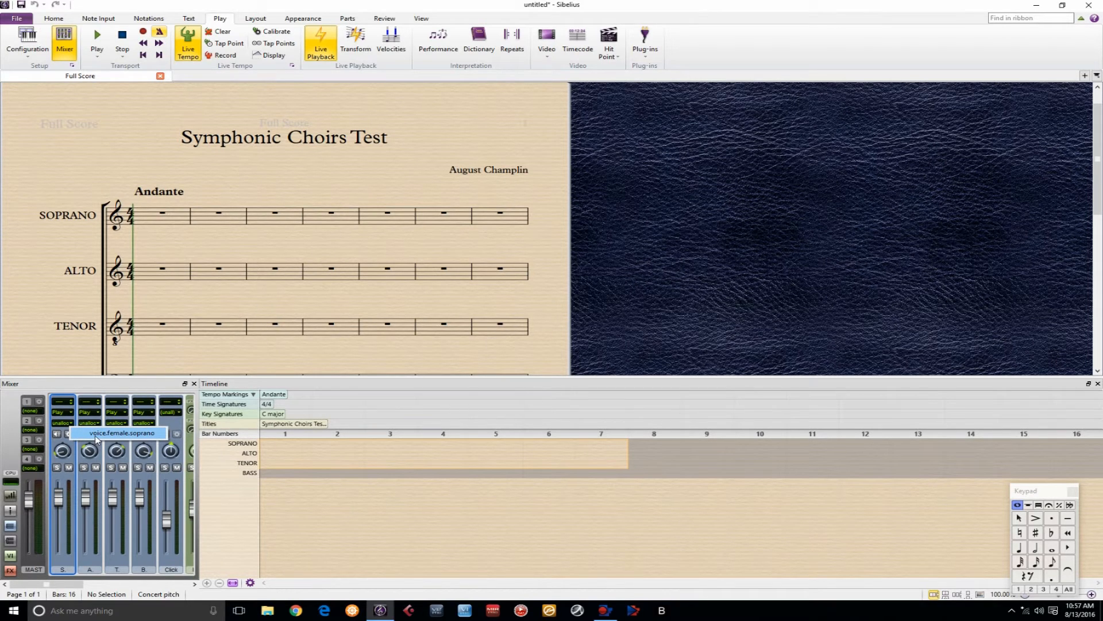
{"action": "left_click", "coordinate": [96, 438]}
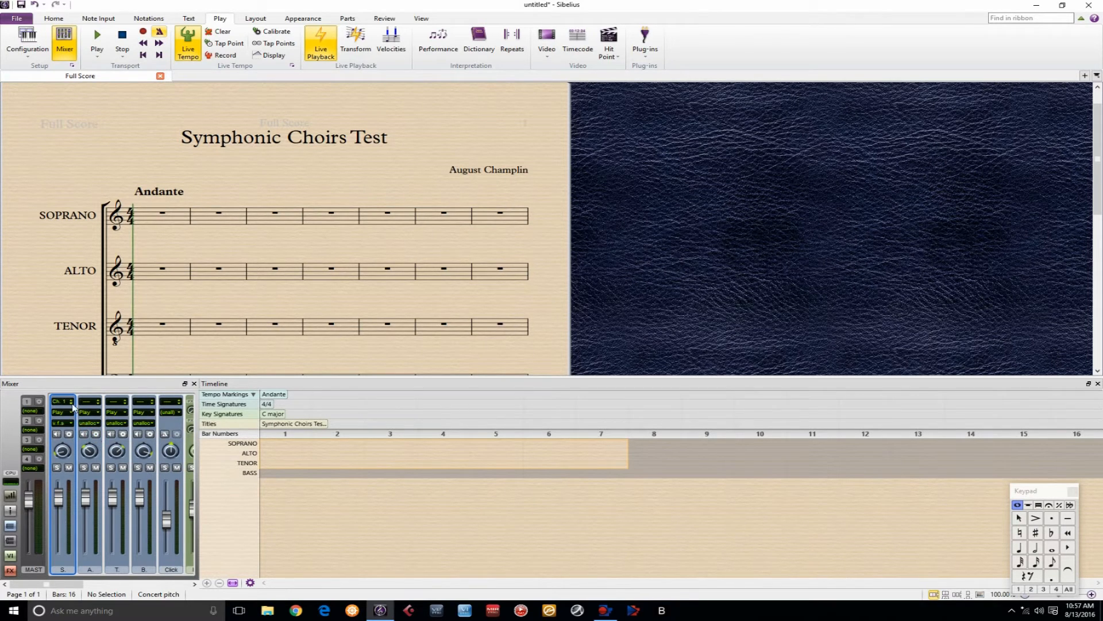
{"action": "left_click", "coordinate": [95, 427]}
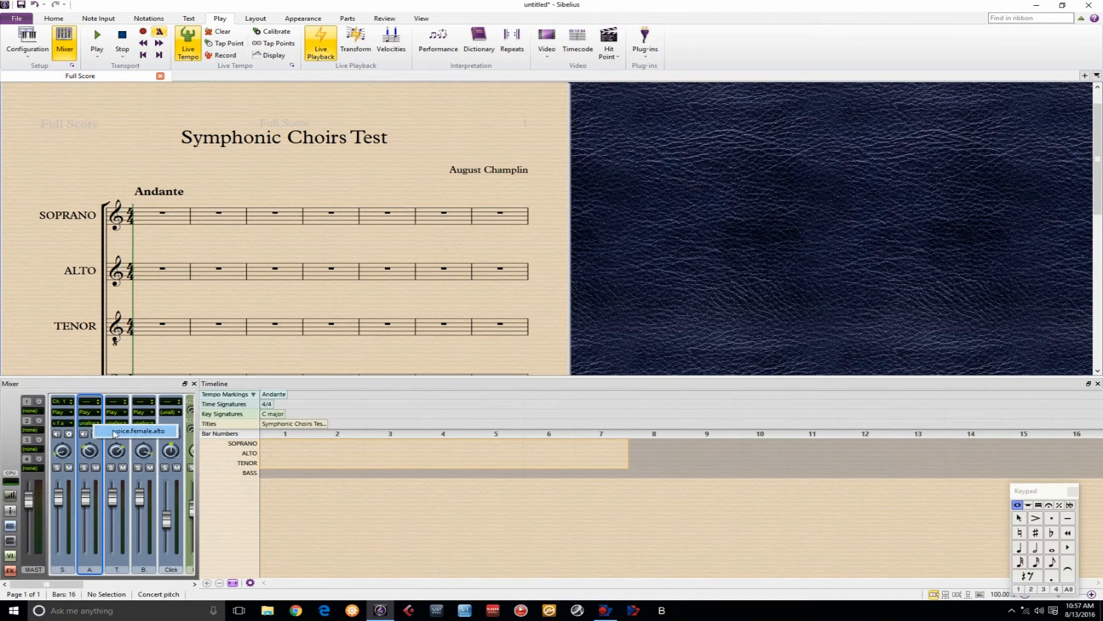
{"action": "left_click", "coordinate": [115, 434]}
Step: Assign the tenor mixer strip its available voice sound and set the bass strip's sound to voice.male.bass
{"action": "left_click", "coordinate": [117, 423]}
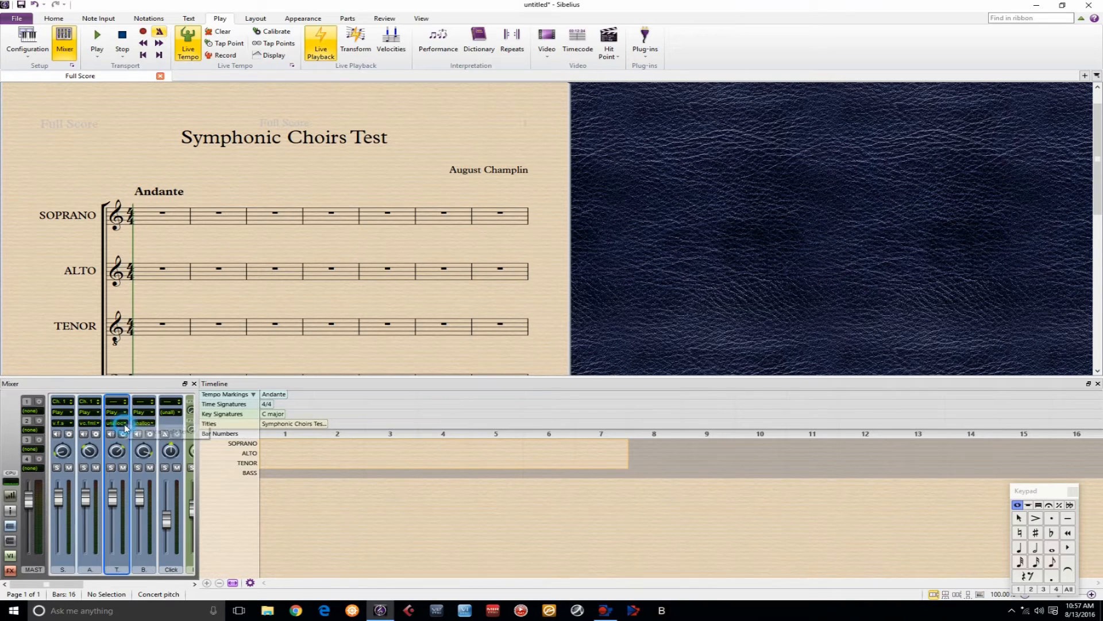
{"action": "left_click", "coordinate": [134, 433]}
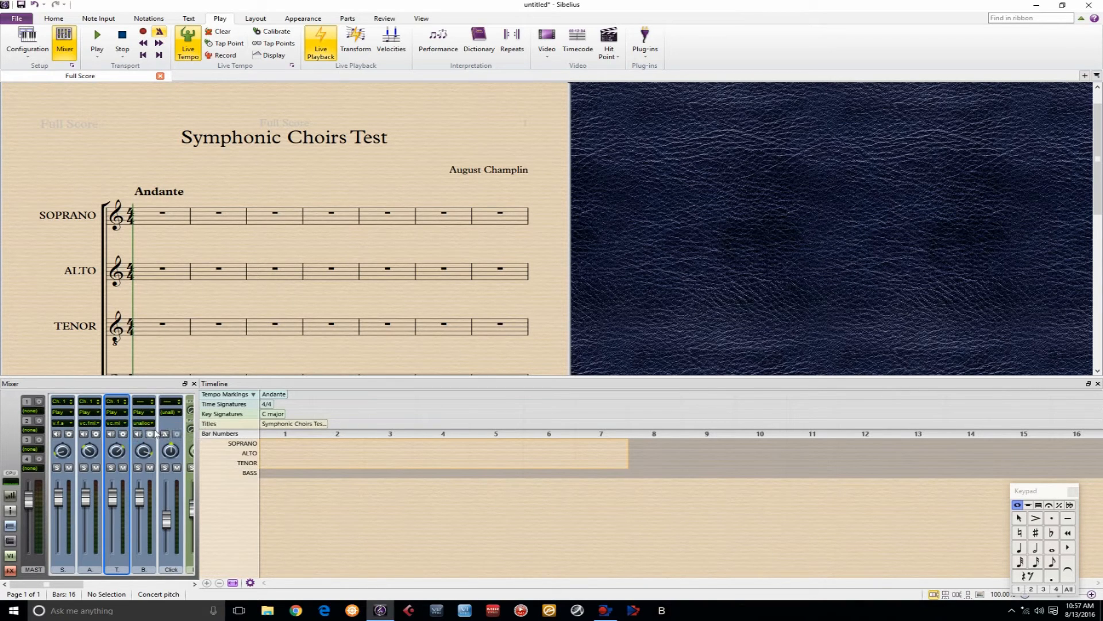
{"action": "left_click", "coordinate": [153, 424]}
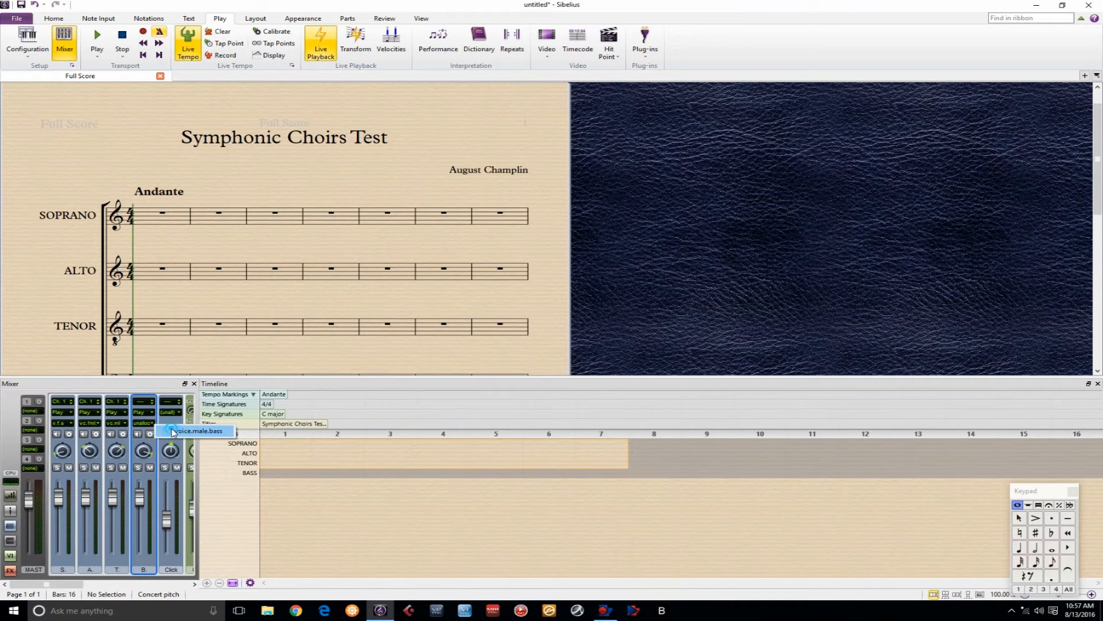
{"action": "left_click", "coordinate": [173, 432]}
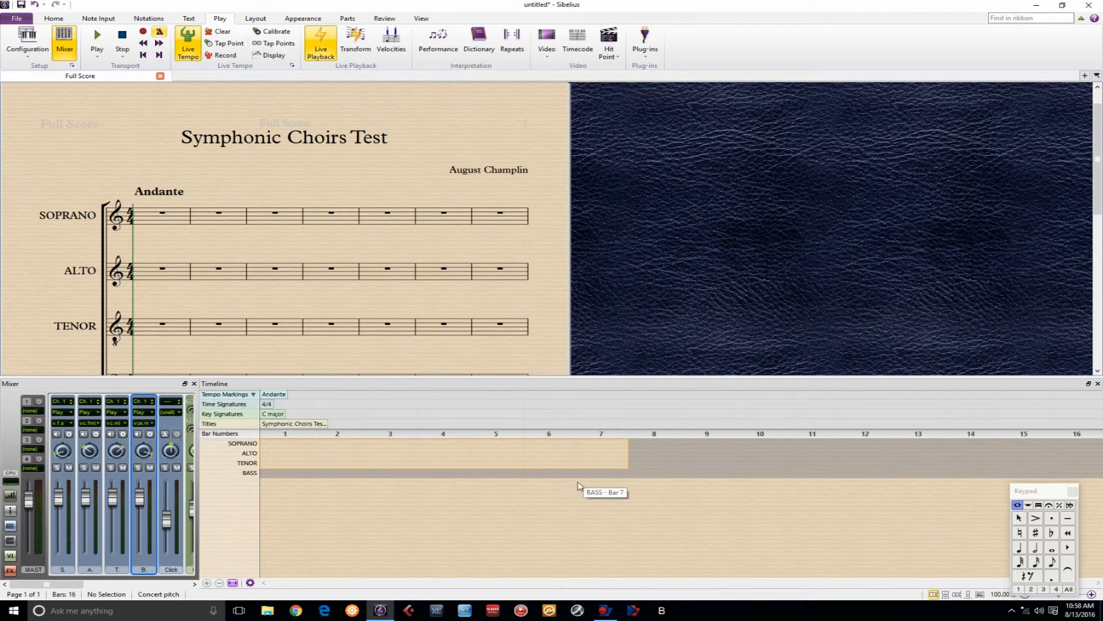
Step: Close the Timeline and the Mixer and move the Keypad slightly upward to clear the score view
{"action": "left_click", "coordinate": [1098, 383]}
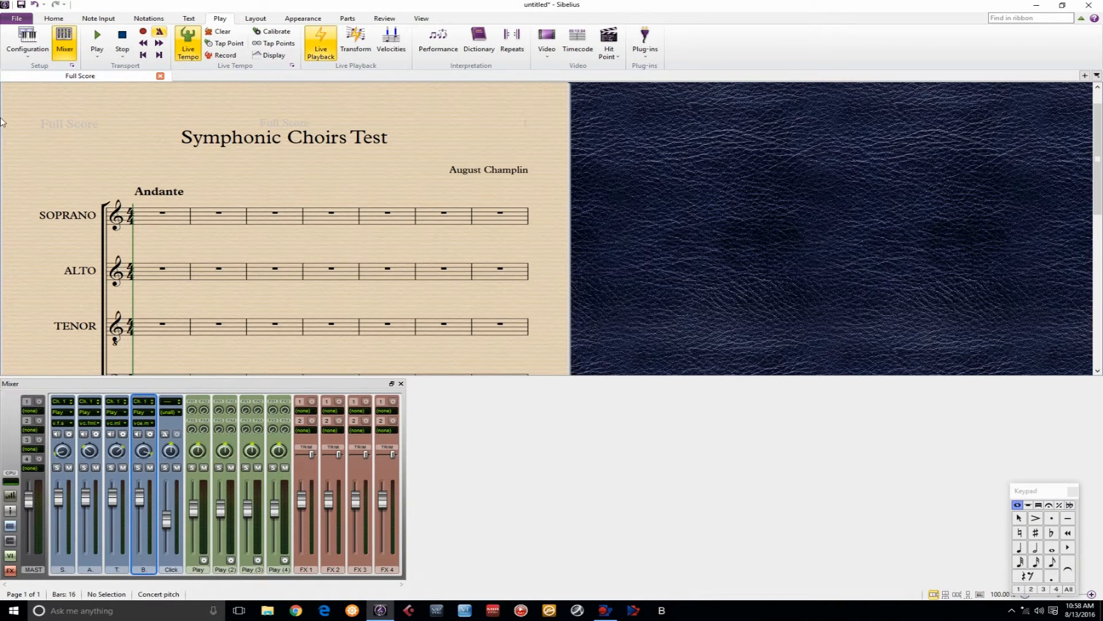
{"action": "left_click", "coordinate": [65, 41]}
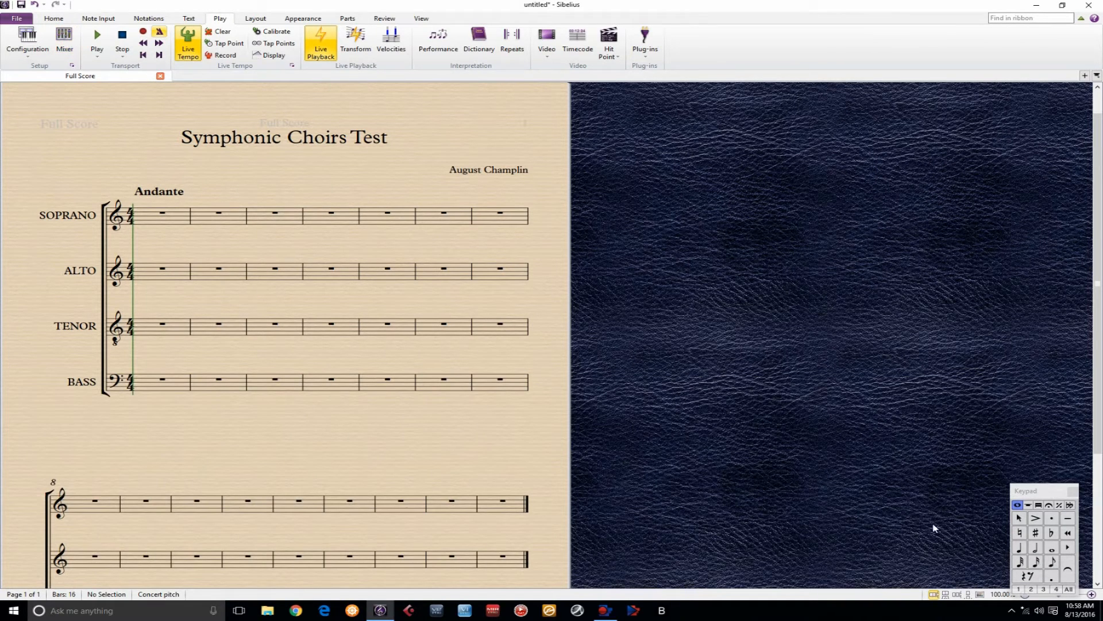
{"action": "left_click_drag", "start_coordinate": [1049, 492], "coordinate": [1049, 466]}
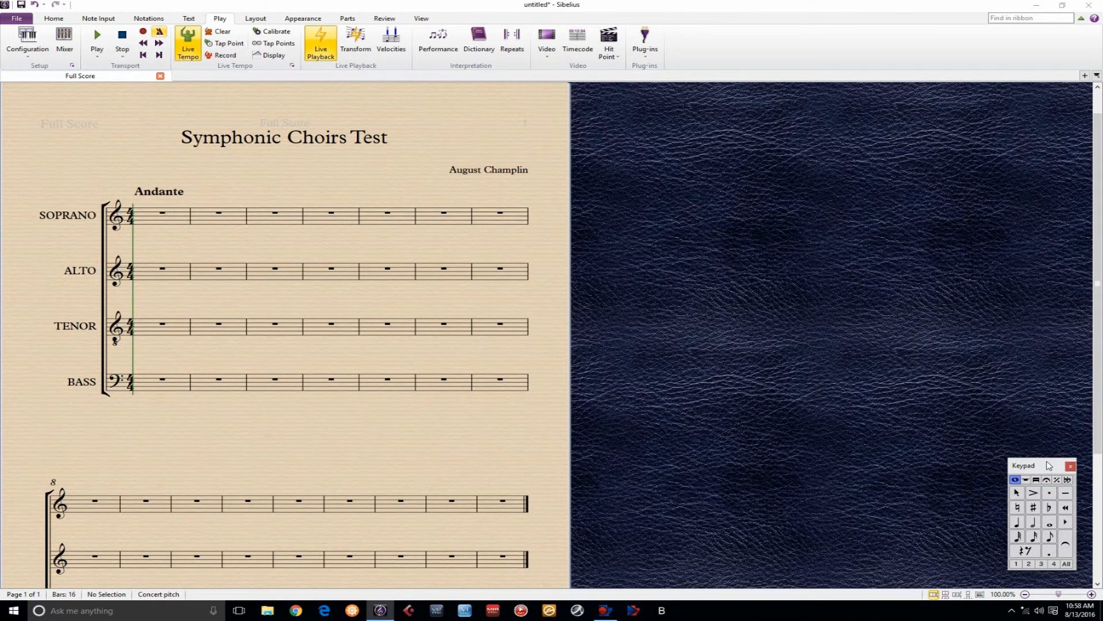
Step: Enter the quarter notes G4, G4, A4 and G4 in bar 1 of the soprano staff
{"action": "left_click", "coordinate": [1018, 524]}
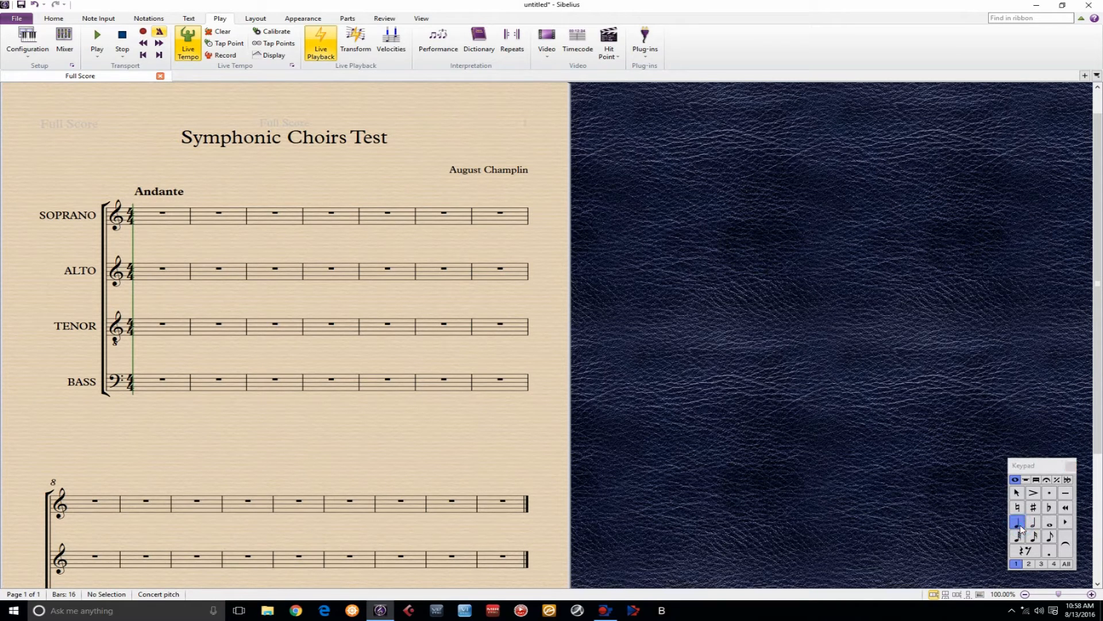
{"action": "left_click", "coordinate": [155, 224]}
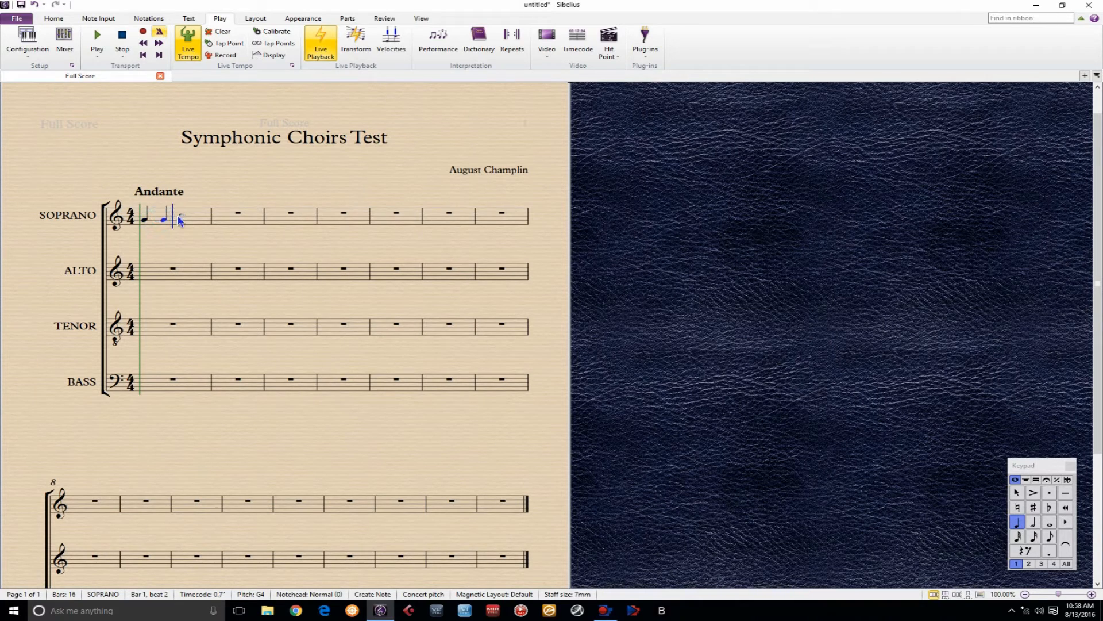
{"action": "left_click", "coordinate": [179, 220]}
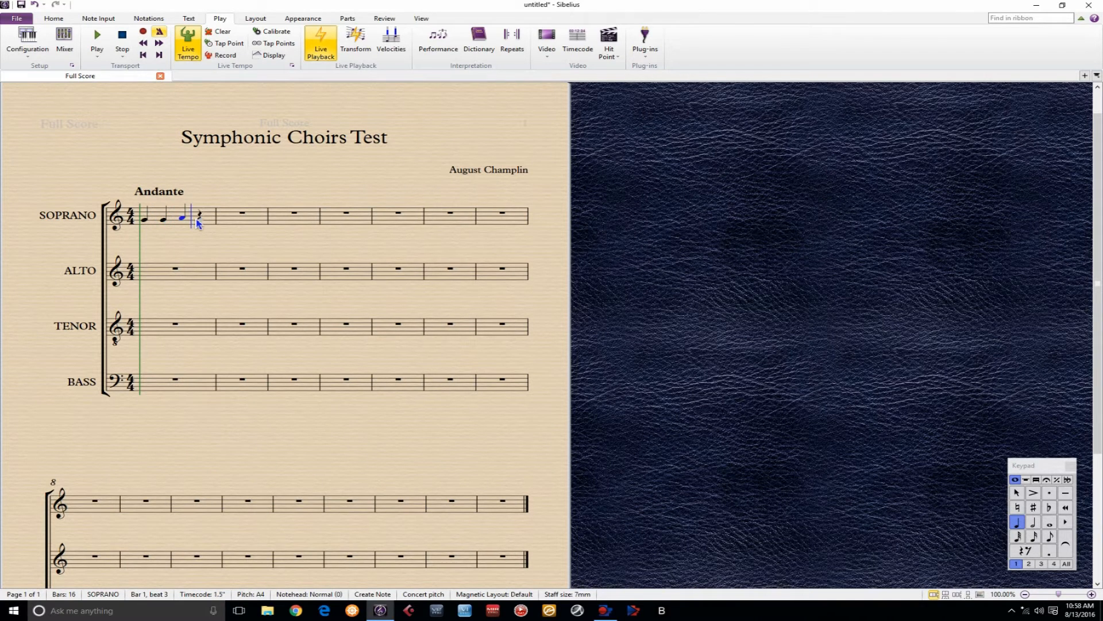
{"action": "left_click", "coordinate": [197, 222]}
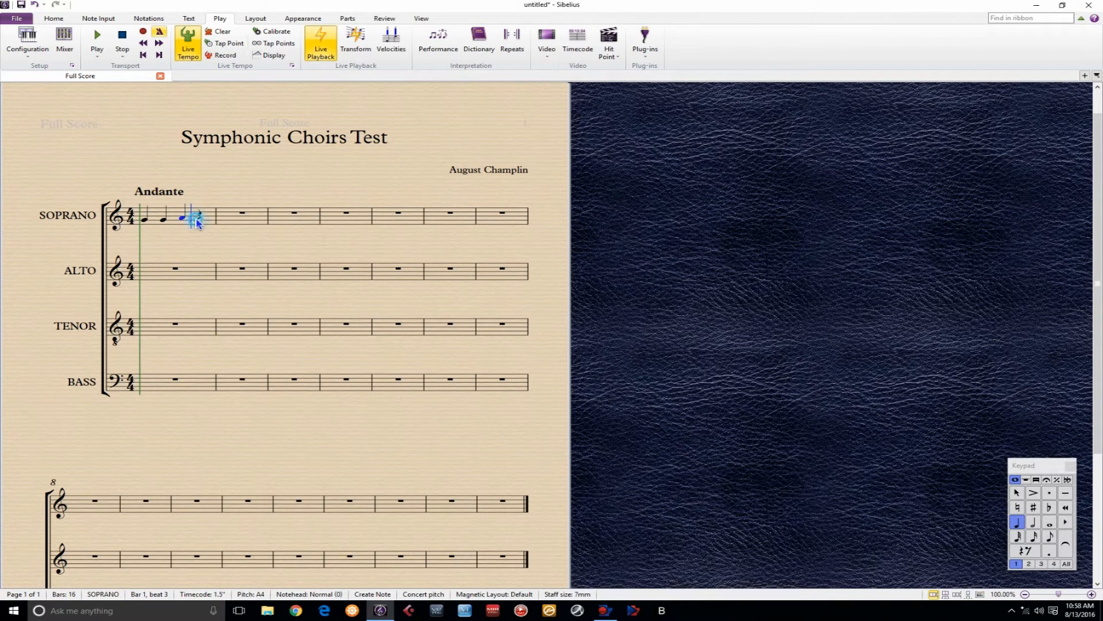
Step: Enter the quarter notes E4, E4, F4 and E4 in bar 1 of the alto staff
{"action": "left_click", "coordinate": [148, 281]}
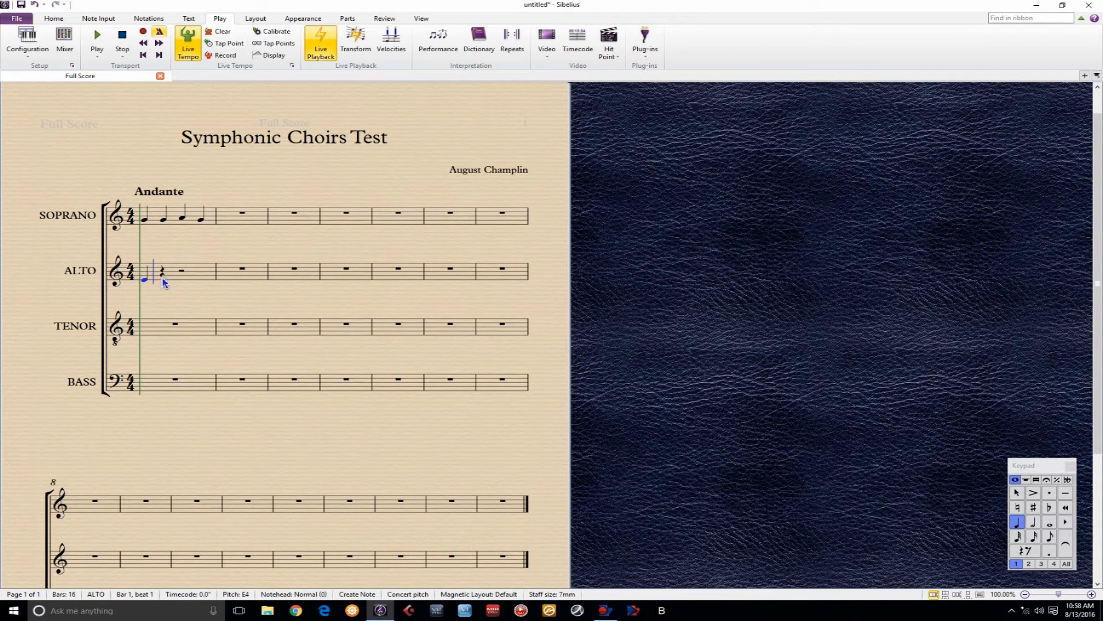
{"action": "left_click", "coordinate": [163, 282]}
{"action": "left_click", "coordinate": [176, 280]}
{"action": "left_click", "coordinate": [199, 280]}
Step: Enter the quarter notes C4, C4, C4 and B3 in bar 1 of the tenor staff
{"action": "left_click", "coordinate": [147, 326]}
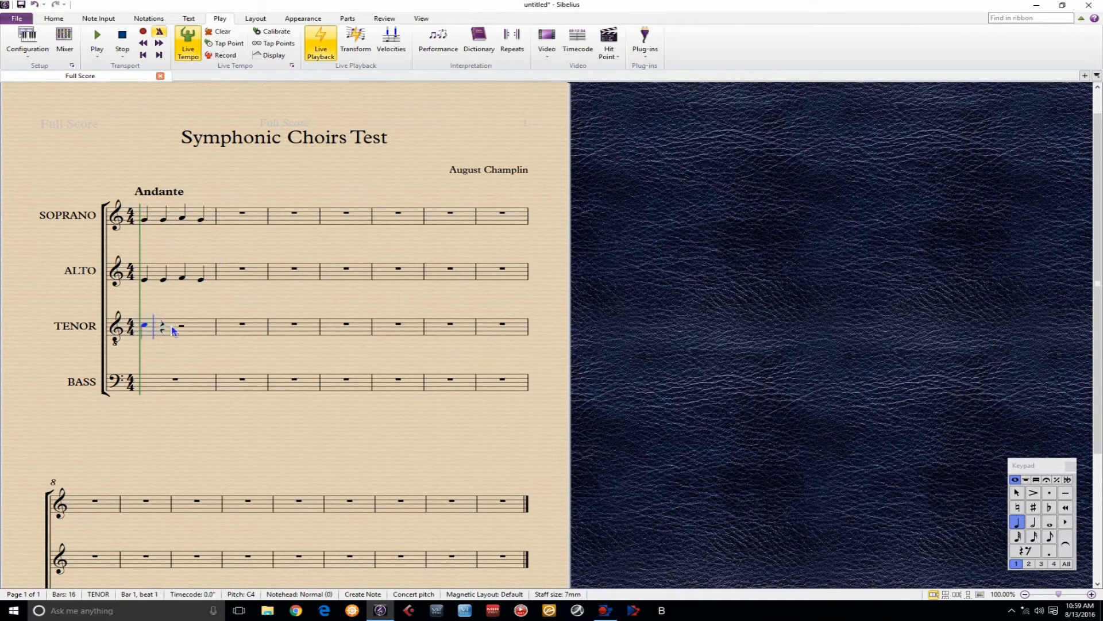
{"action": "left_click", "coordinate": [167, 327]}
{"action": "left_click", "coordinate": [201, 328]}
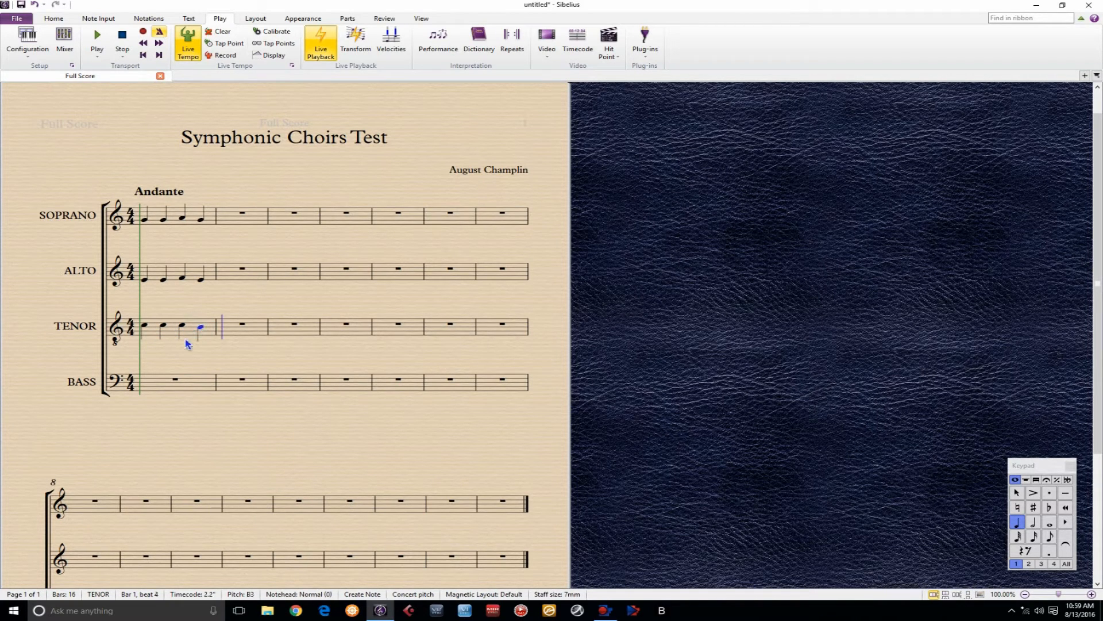
Step: Fill bar 1 of the bass staff with quarter notes C3, C3, C3 and E3, lower the third note to A2, and clear the selection
{"action": "left_click", "coordinate": [146, 386]}
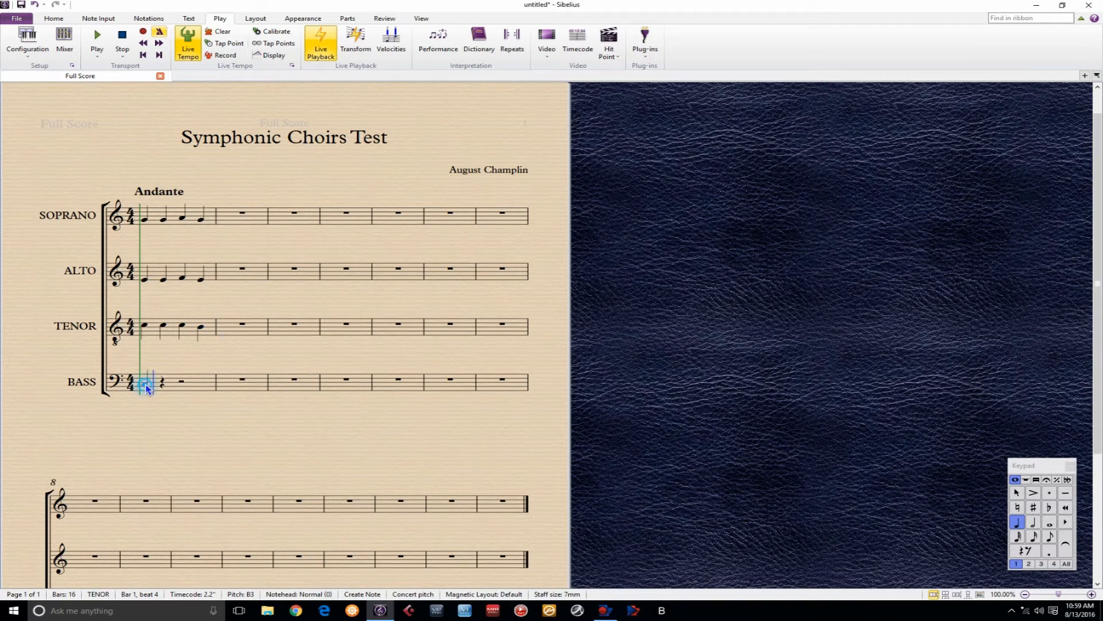
{"action": "left_click", "coordinate": [179, 387]}
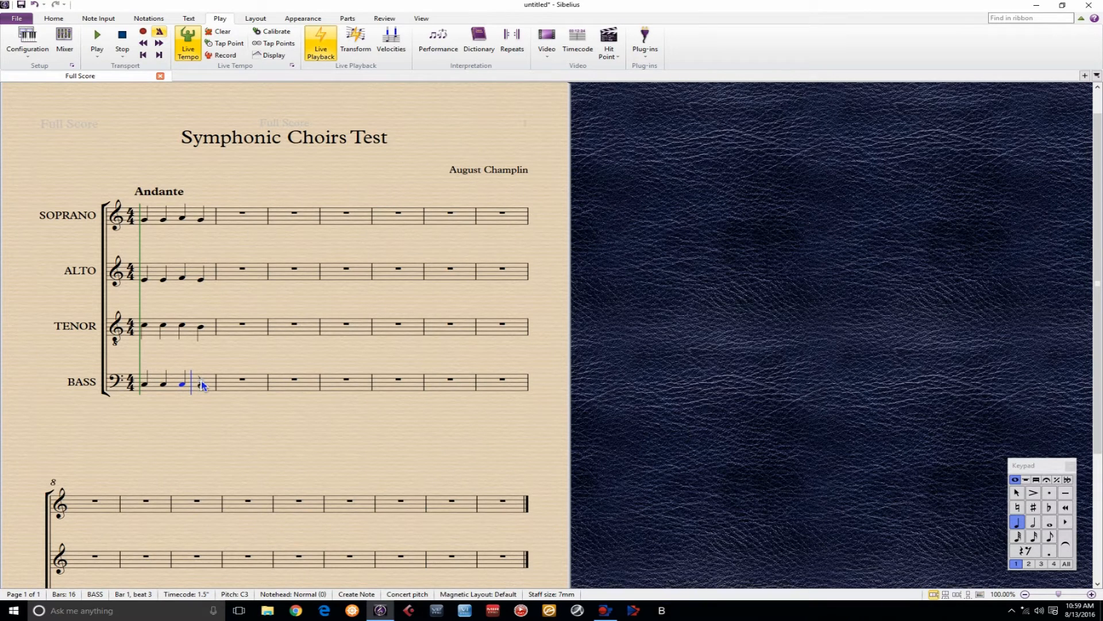
{"action": "left_click", "coordinate": [202, 386]}
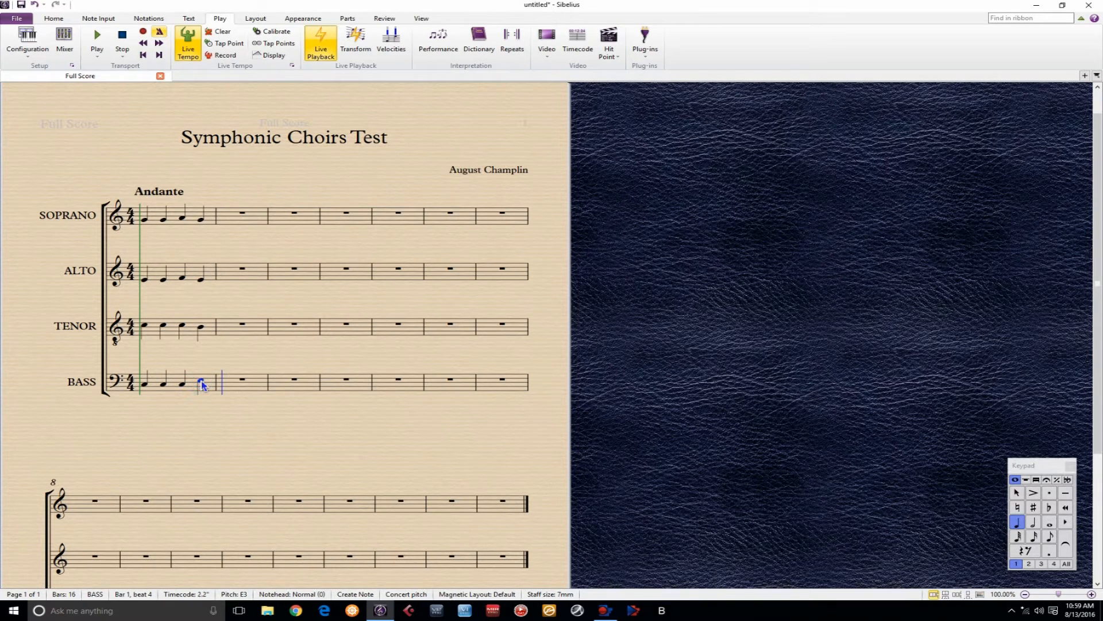
{"action": "key", "text": "Left"}
{"action": "key", "text": "Down"}
{"action": "key", "text": "Down"}
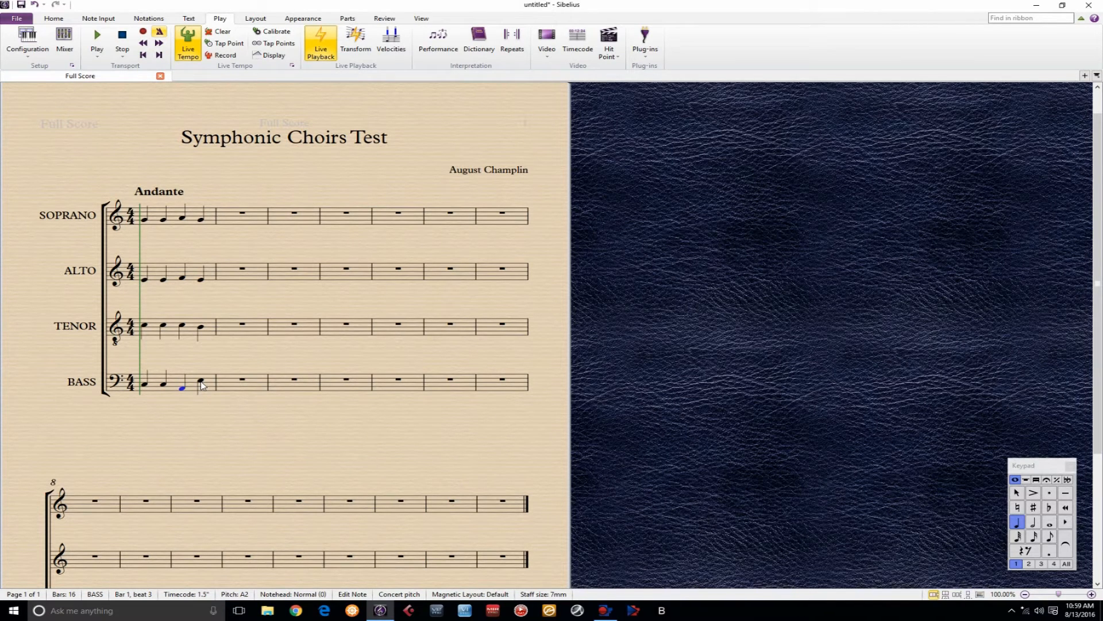
{"action": "left_click", "coordinate": [513, 285]}
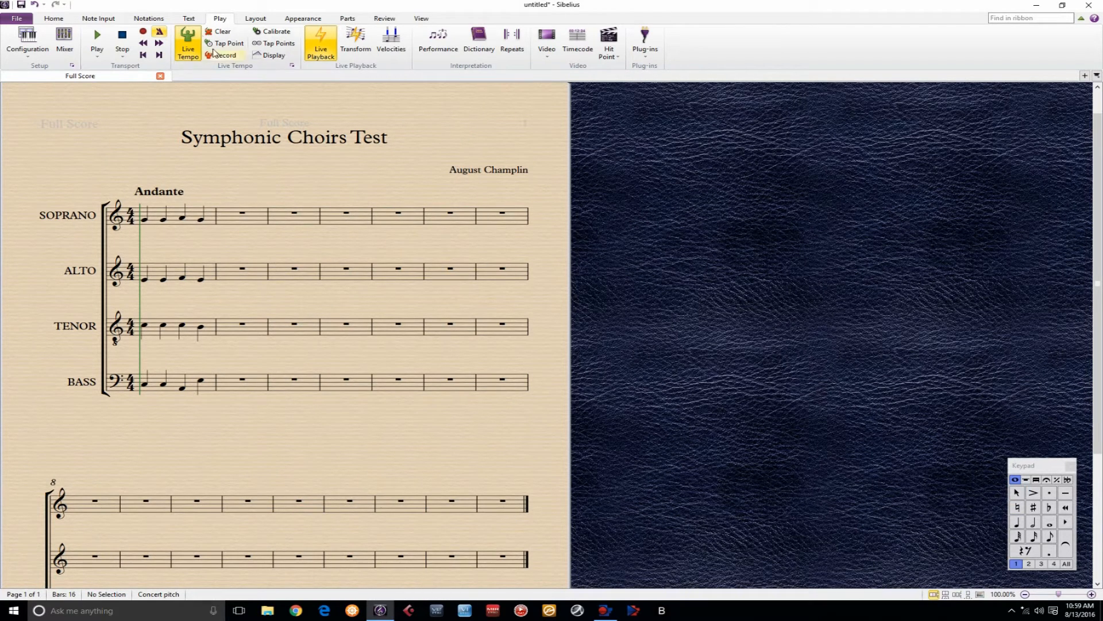
Step: Add the line 1 lyrics "Agn-us De-i" under the soprano notes in bar 1, one syllable per note
{"action": "left_click", "coordinate": [191, 19]}
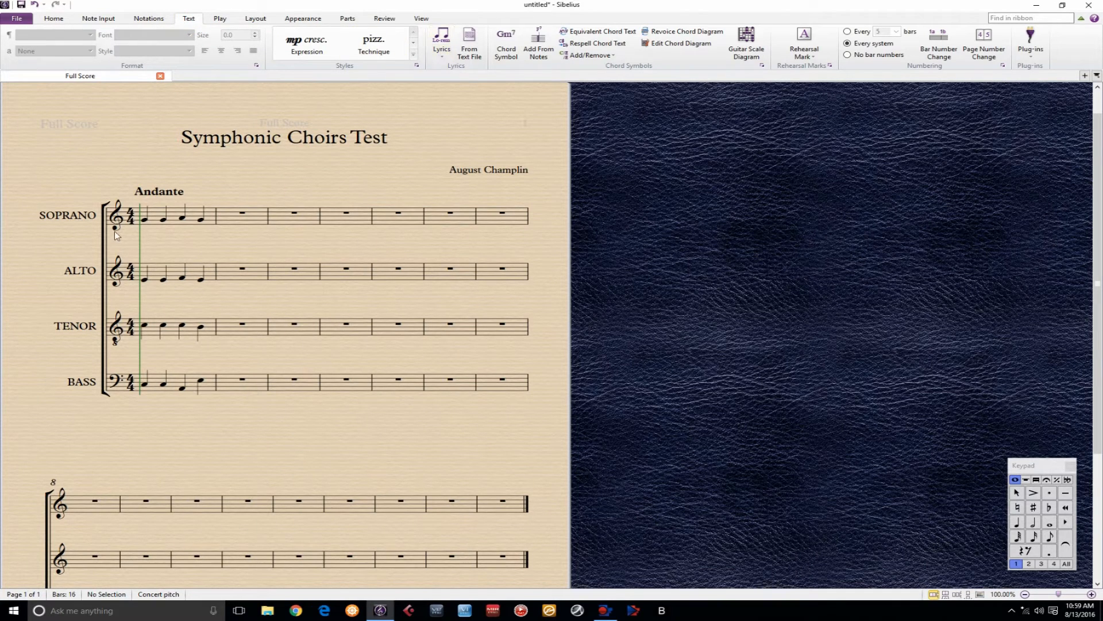
{"action": "left_click", "coordinate": [145, 218]}
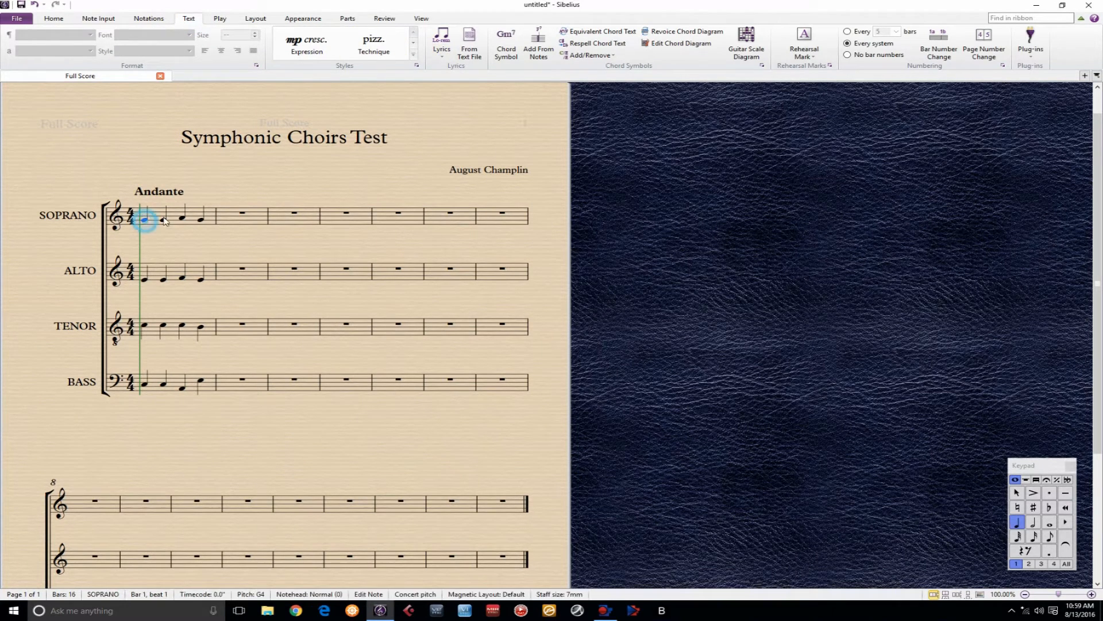
{"action": "left_click", "coordinate": [441, 50]}
{"action": "left_click", "coordinate": [454, 101]}
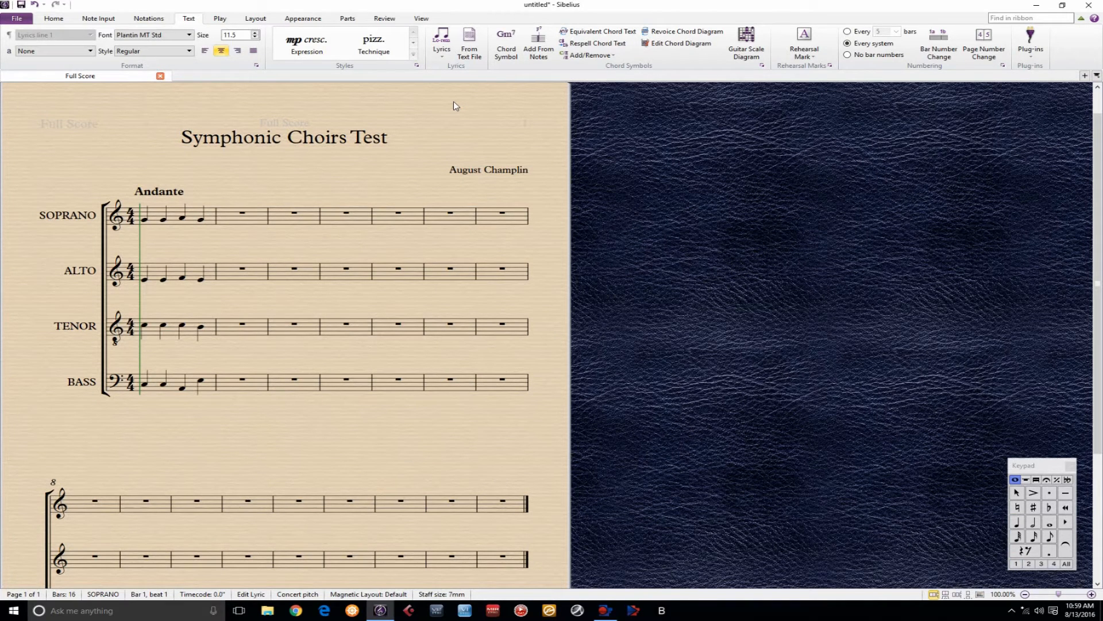
{"action": "type", "text": "Agn-us Dei"}
{"action": "key", "text": "BackSpace"}
{"action": "type", "text": "-i"}
{"action": "left_click", "coordinate": [387, 149]}
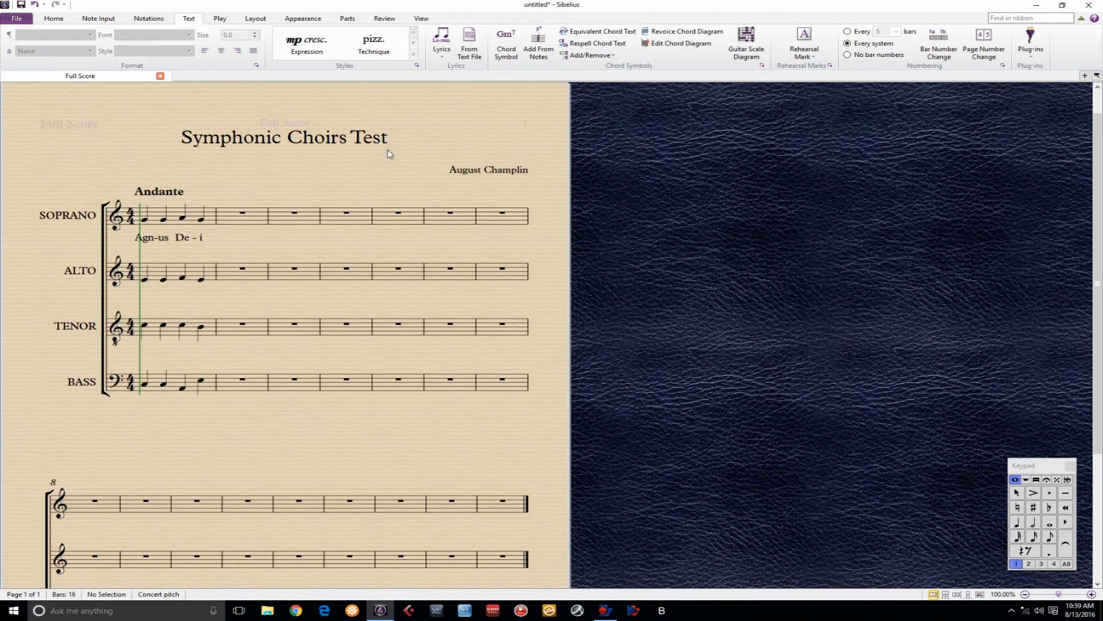
Step: Filter the lyrics from soprano bar 1 and copy them to bar 1 of the alto, tenor and bass staves
{"action": "left_click", "coordinate": [177, 217]}
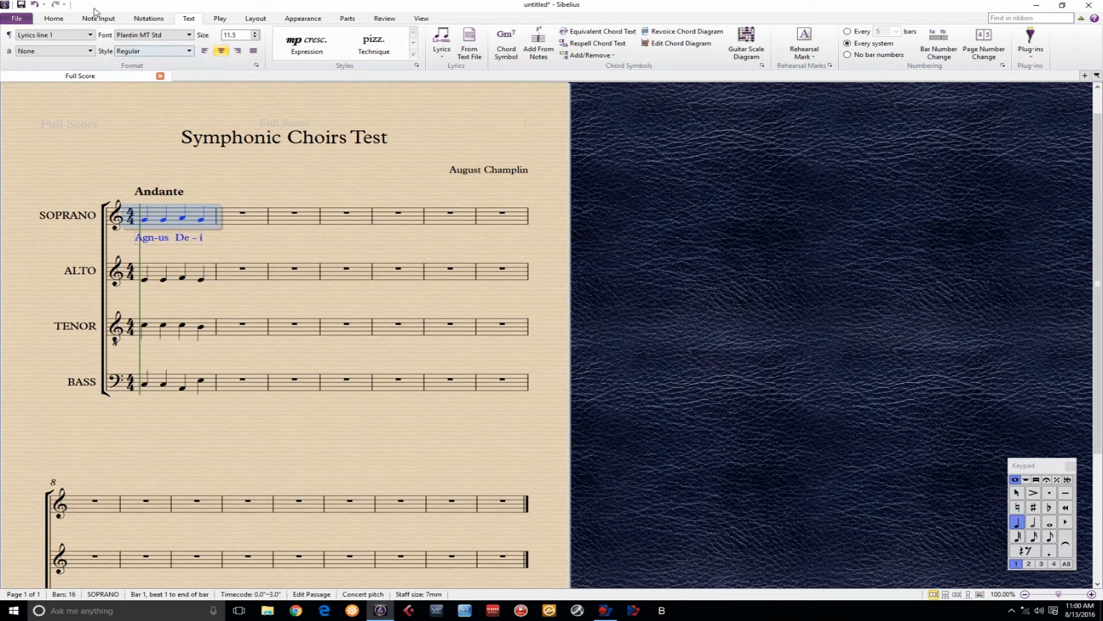
{"action": "left_click", "coordinate": [57, 18]}
{"action": "left_click", "coordinate": [386, 40]}
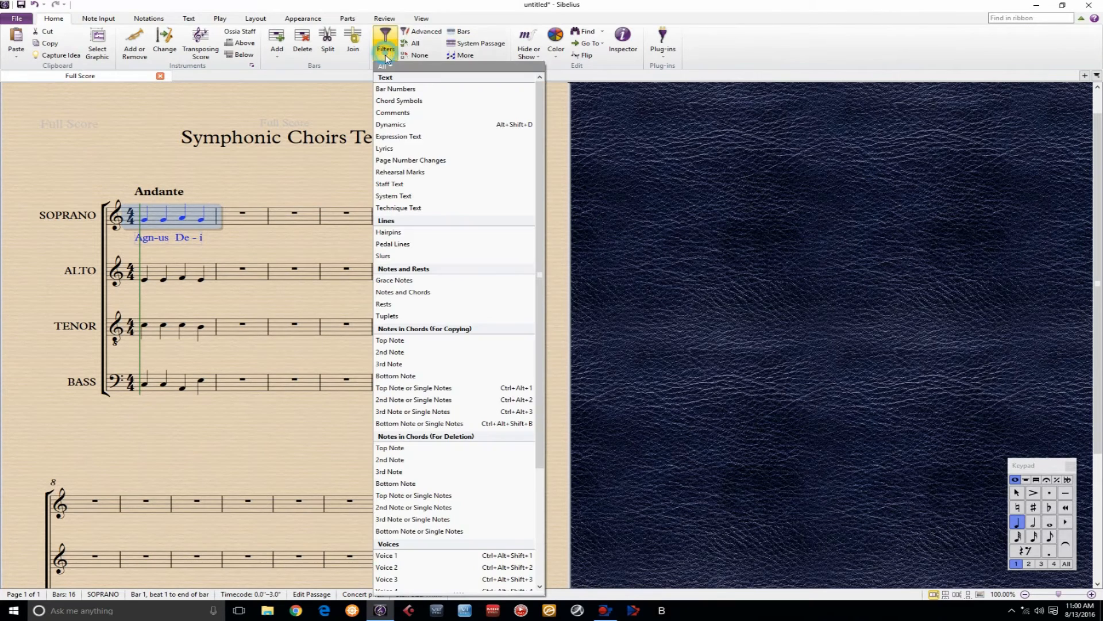
{"action": "left_click", "coordinate": [400, 149]}
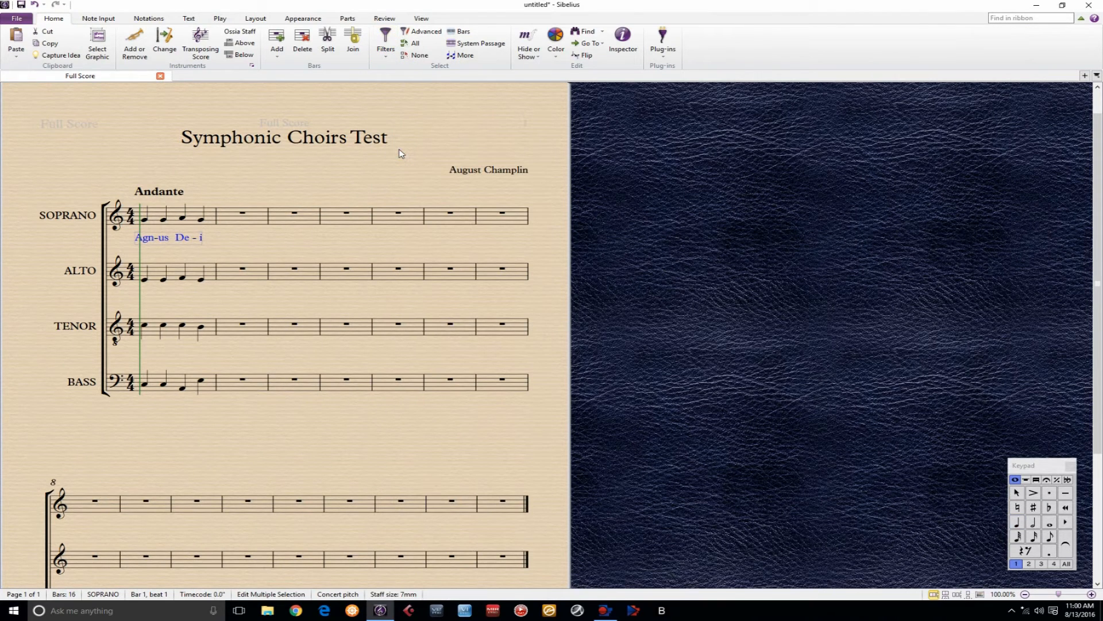
{"action": "left_click", "coordinate": [160, 274]}
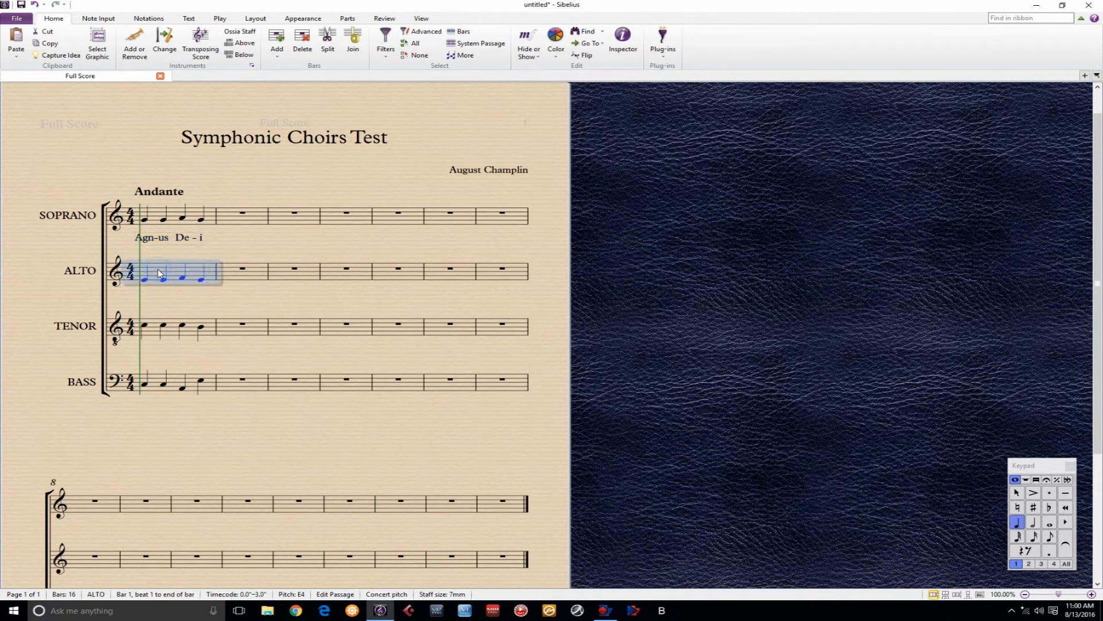
{"action": "left_click", "coordinate": [162, 381], "text": "shift"}
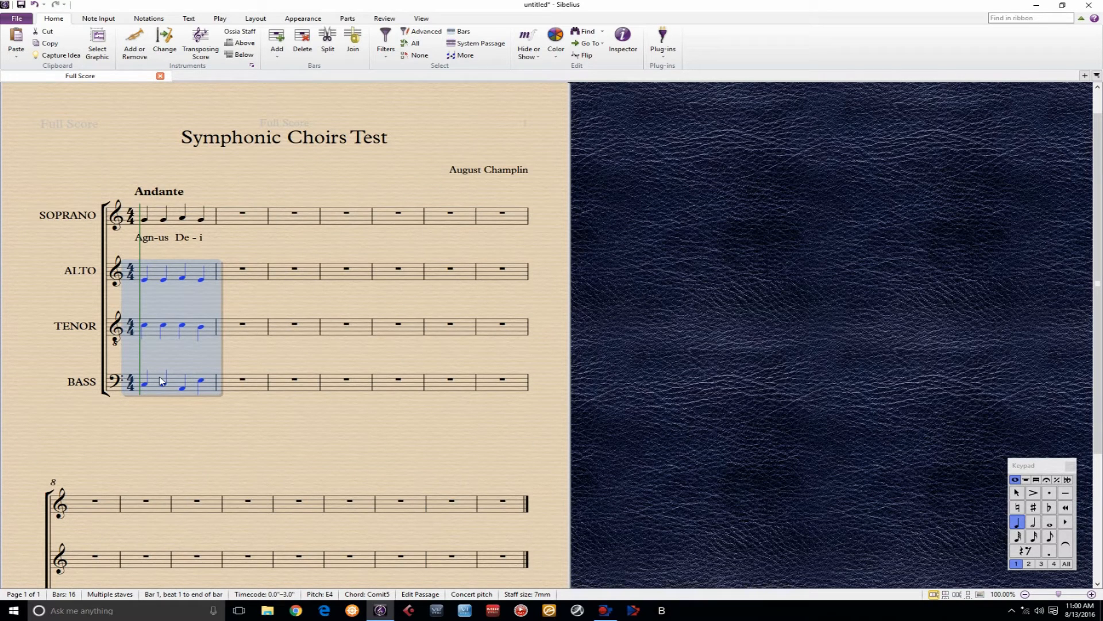
{"action": "type", "text": "Agn-us De - i Agn-us De - i Agn-us De - i"}
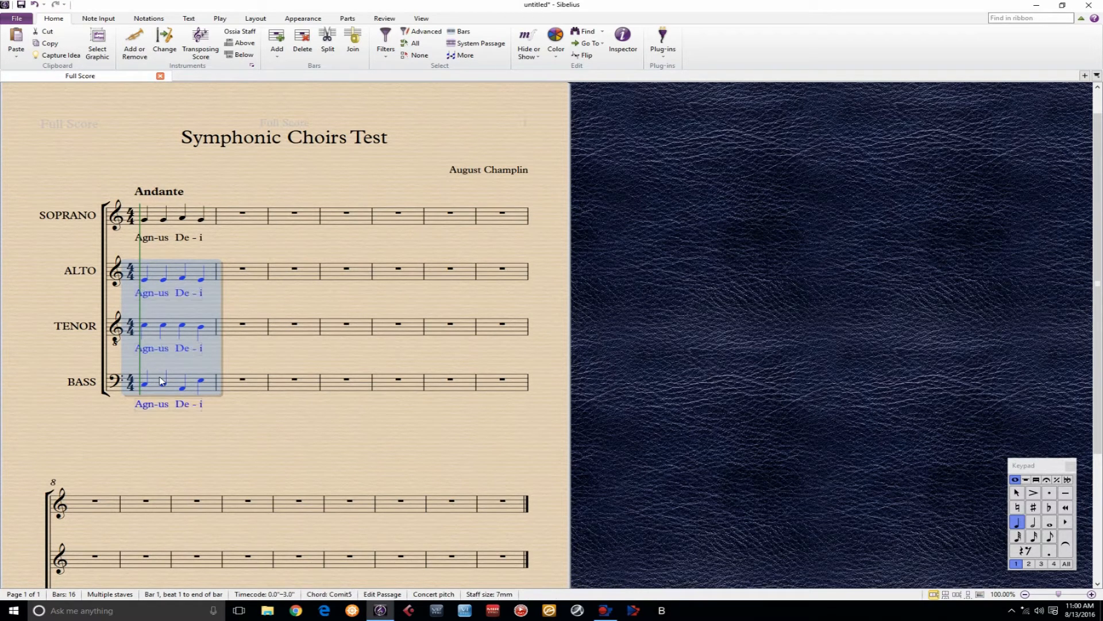
{"action": "left_click", "coordinate": [187, 248]}
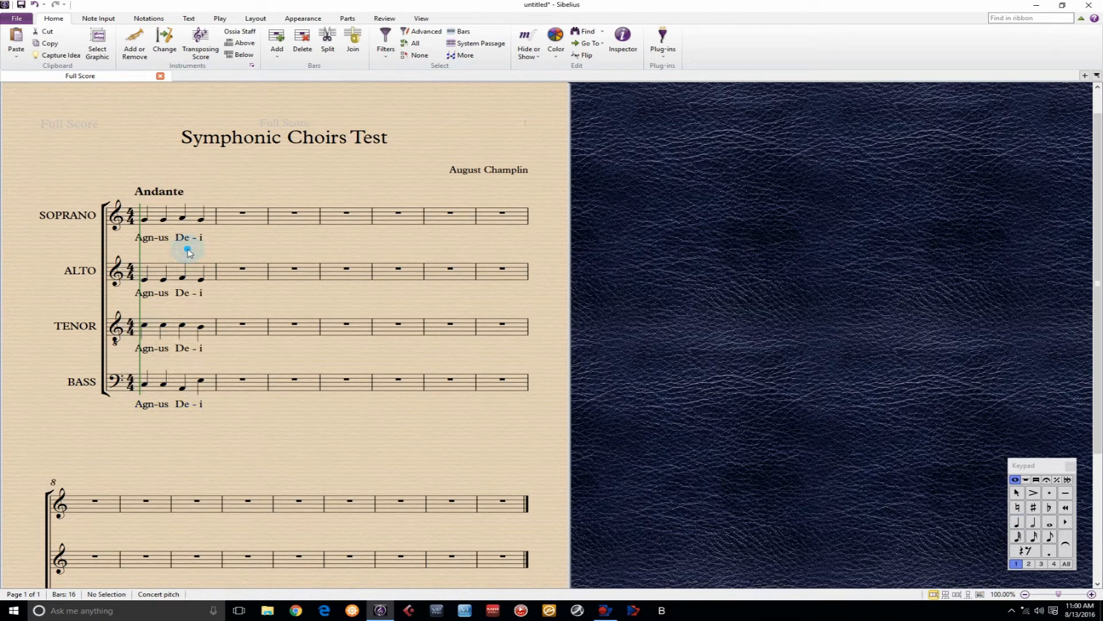
Step: Copy bar 1 of all four staves, notes and lyrics, into bars 2 and 3 and clear the selection
{"action": "left_click", "coordinate": [197, 218]}
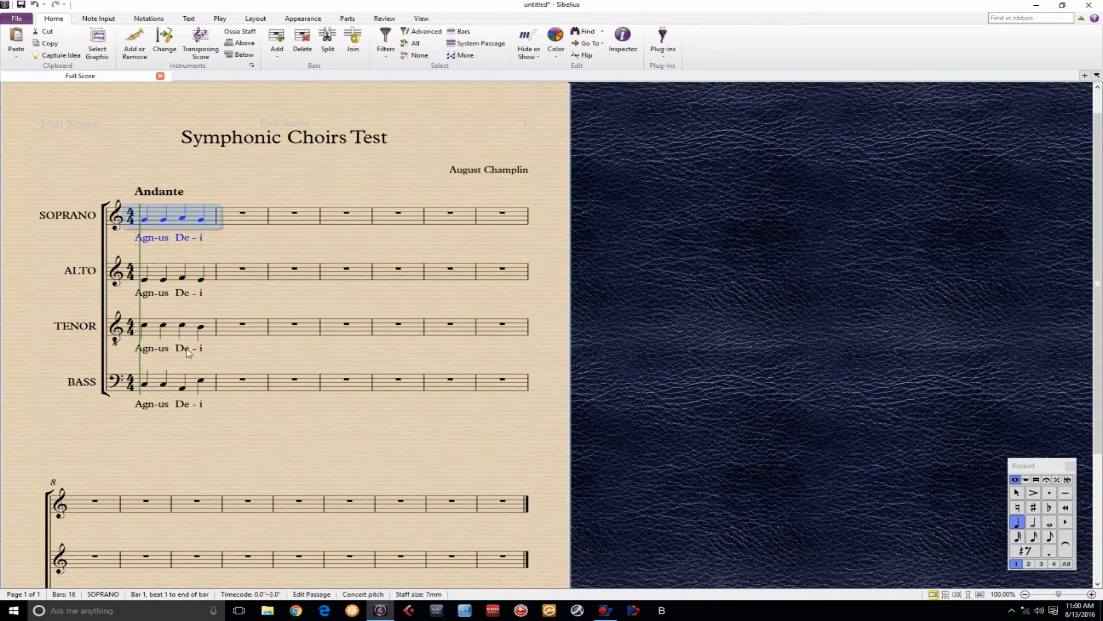
{"action": "left_click", "coordinate": [191, 381], "text": "shift"}
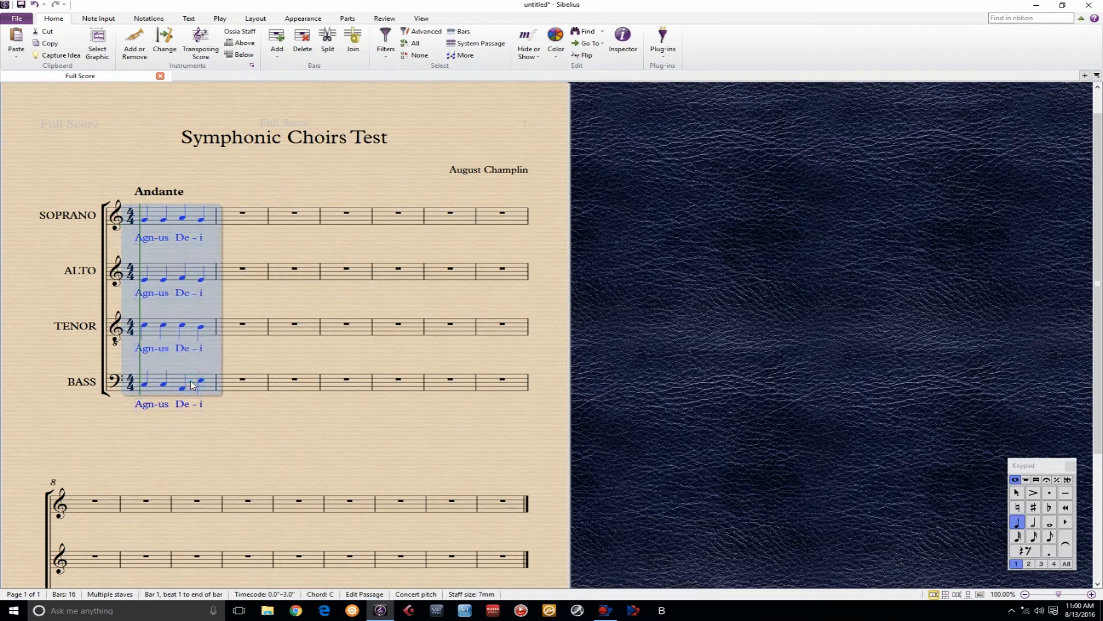
{"action": "left_click", "coordinate": [292, 213], "text": "alt+shift"}
{"action": "left_click", "coordinate": [299, 184]}
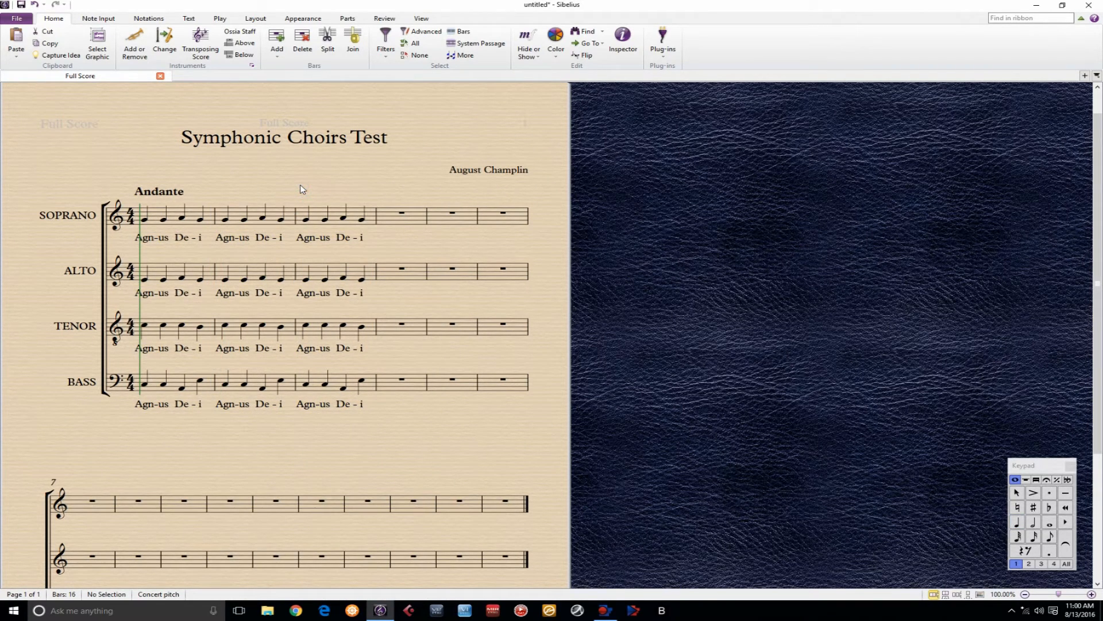
Step: Add staccato articulations to all the notes in bar 2 of the soprano, alto, tenor and bass staves
{"action": "left_click", "coordinate": [233, 213]}
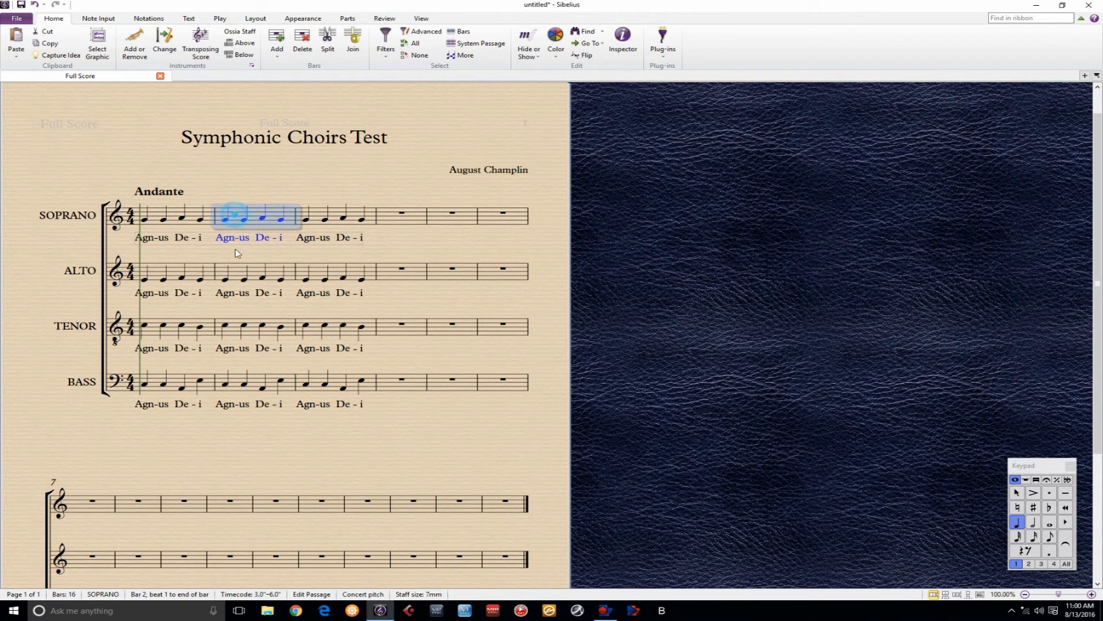
{"action": "left_click", "coordinate": [240, 380], "text": "shift"}
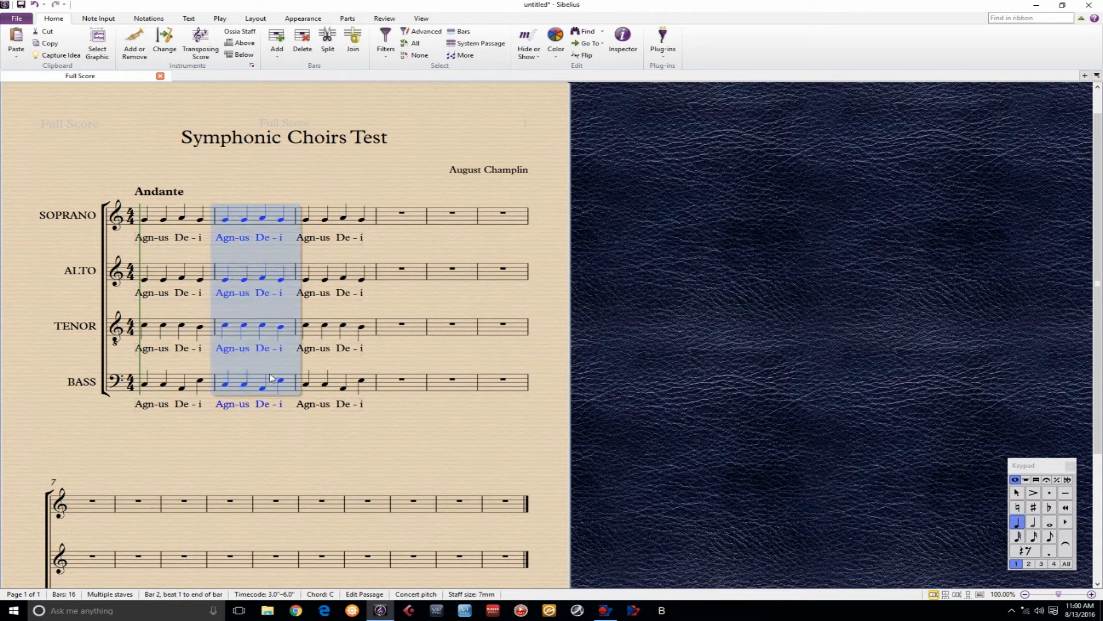
{"action": "left_click", "coordinate": [1049, 493]}
Step: Add a slur across the four soprano notes in bar 3
{"action": "left_click", "coordinate": [336, 220]}
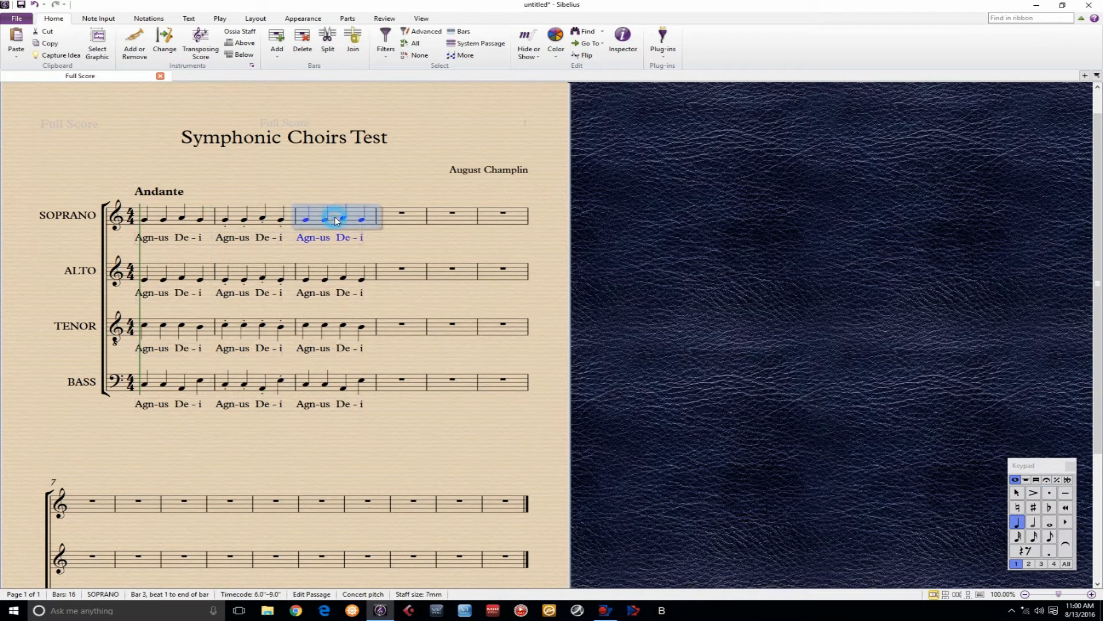
{"action": "left_click", "coordinate": [152, 18]}
{"action": "left_click", "coordinate": [175, 40]}
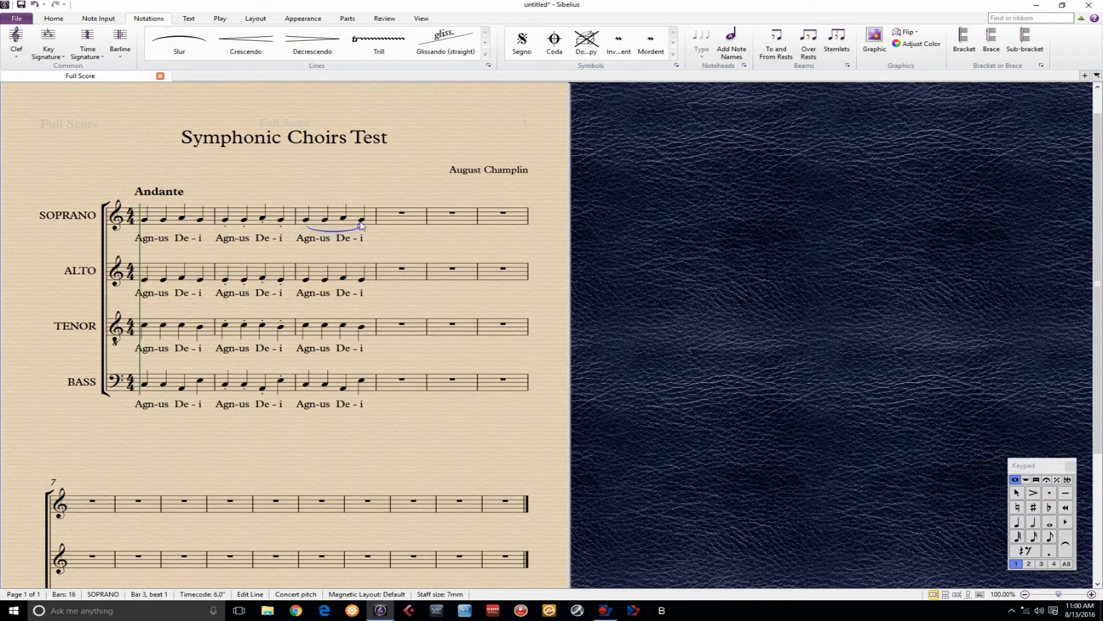
Step: Filter the slur from soprano bar 3 and copy it to bar 3 of the alto, tenor and bass staves
{"action": "left_click", "coordinate": [340, 212]}
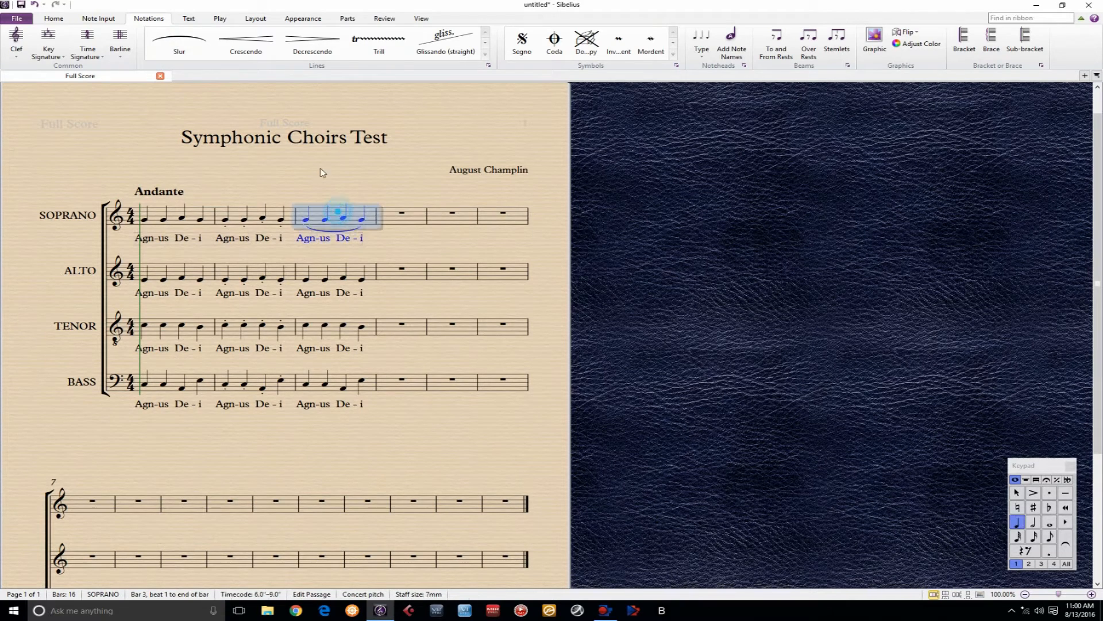
{"action": "left_click", "coordinate": [57, 17]}
{"action": "left_click", "coordinate": [386, 53]}
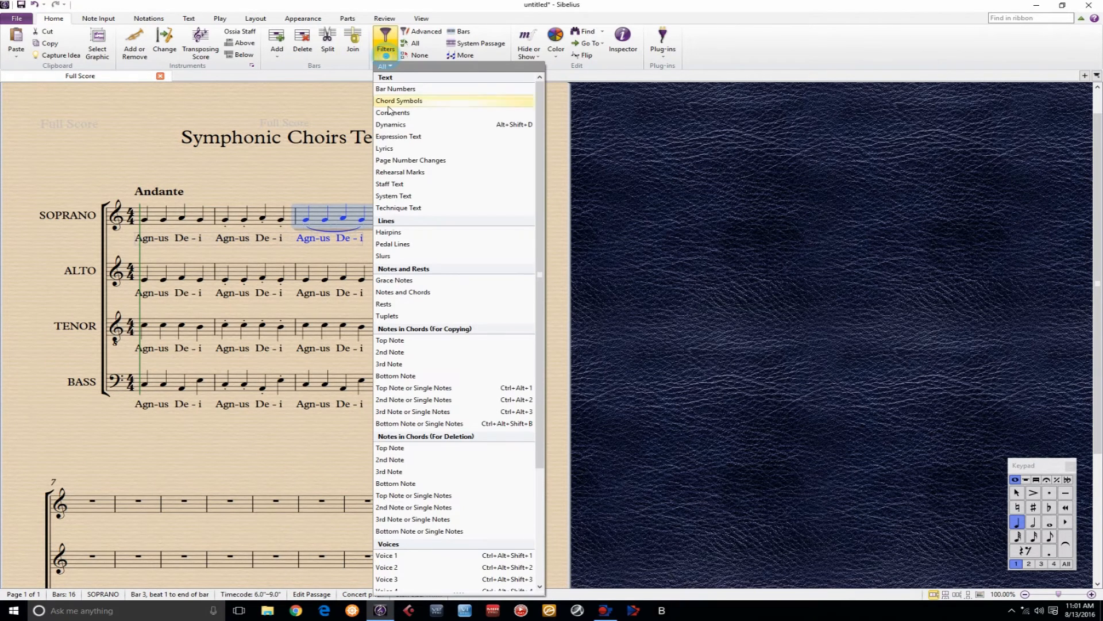
{"action": "left_click", "coordinate": [401, 257]}
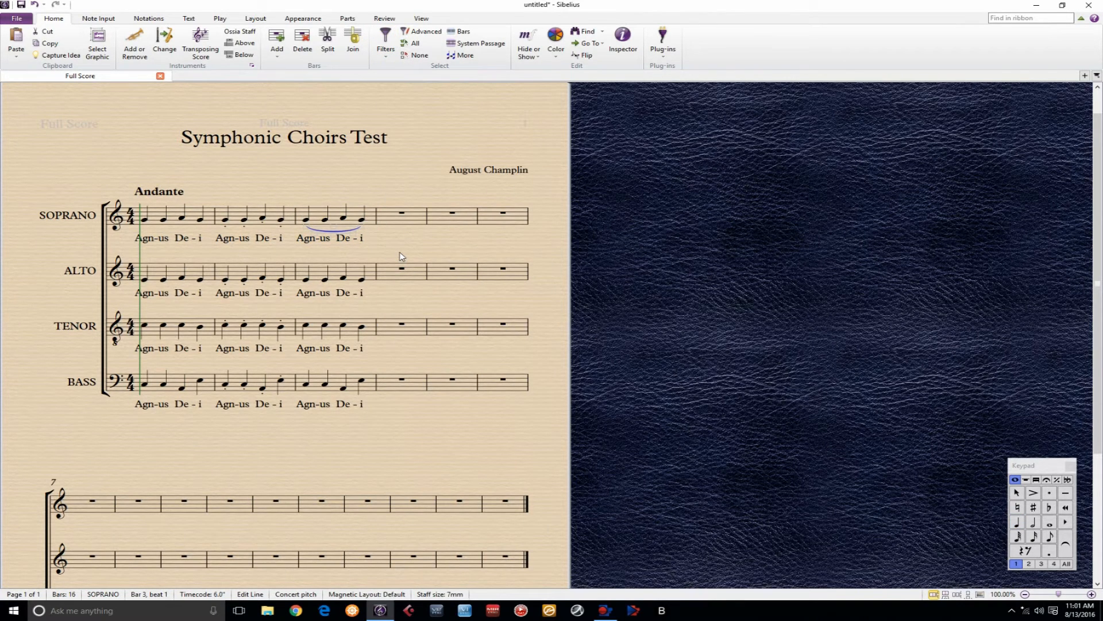
{"action": "left_click", "coordinate": [343, 270]}
{"action": "left_click", "coordinate": [329, 379], "text": "shift"}
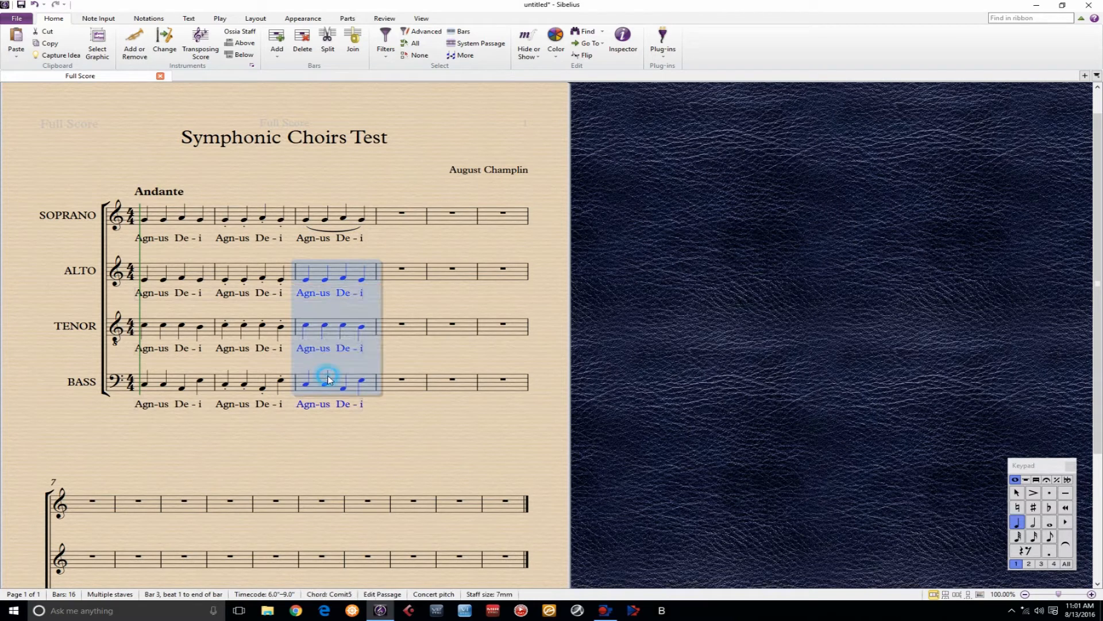
{"action": "key", "text": "ctrl+v"}
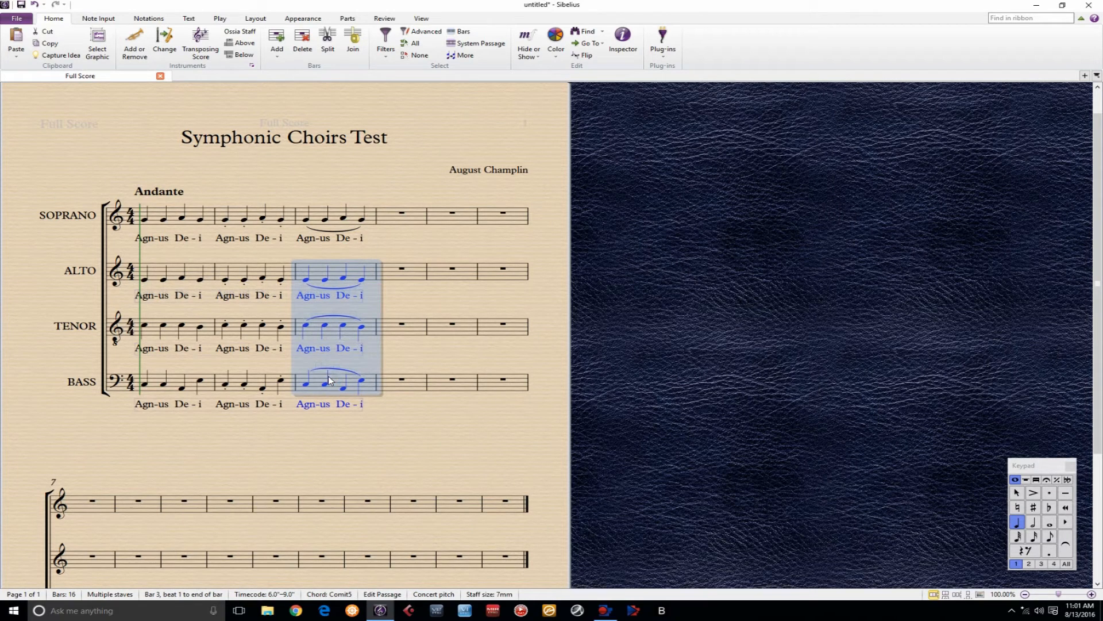
{"action": "left_click", "coordinate": [372, 247]}
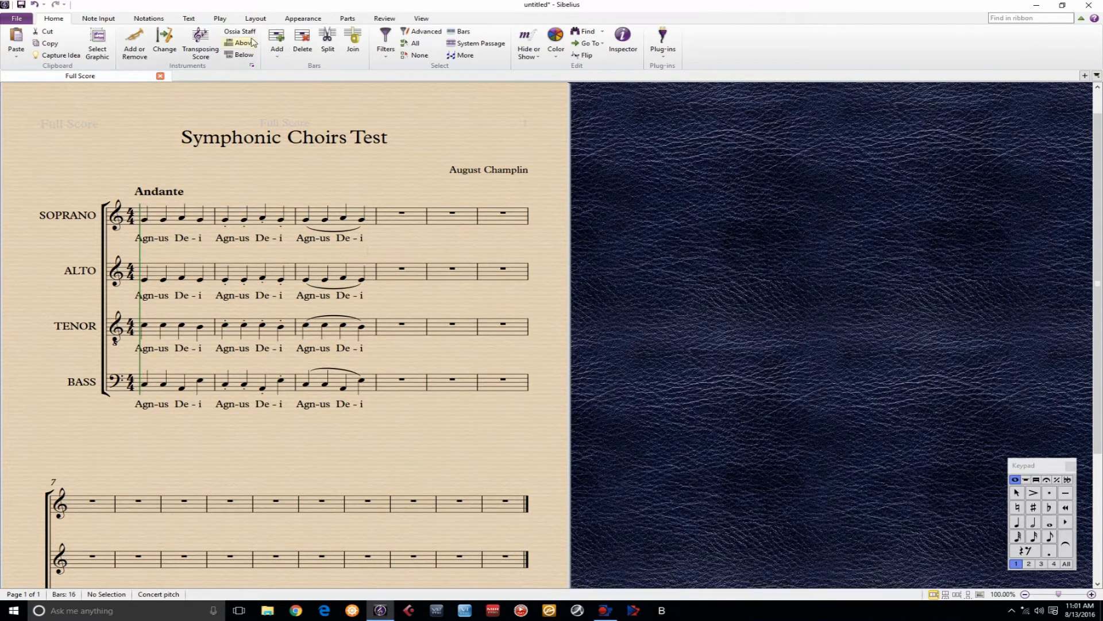
Step: Play back the passage starting from the first soprano note in bar 1 and stop the playback
{"action": "left_click", "coordinate": [220, 18]}
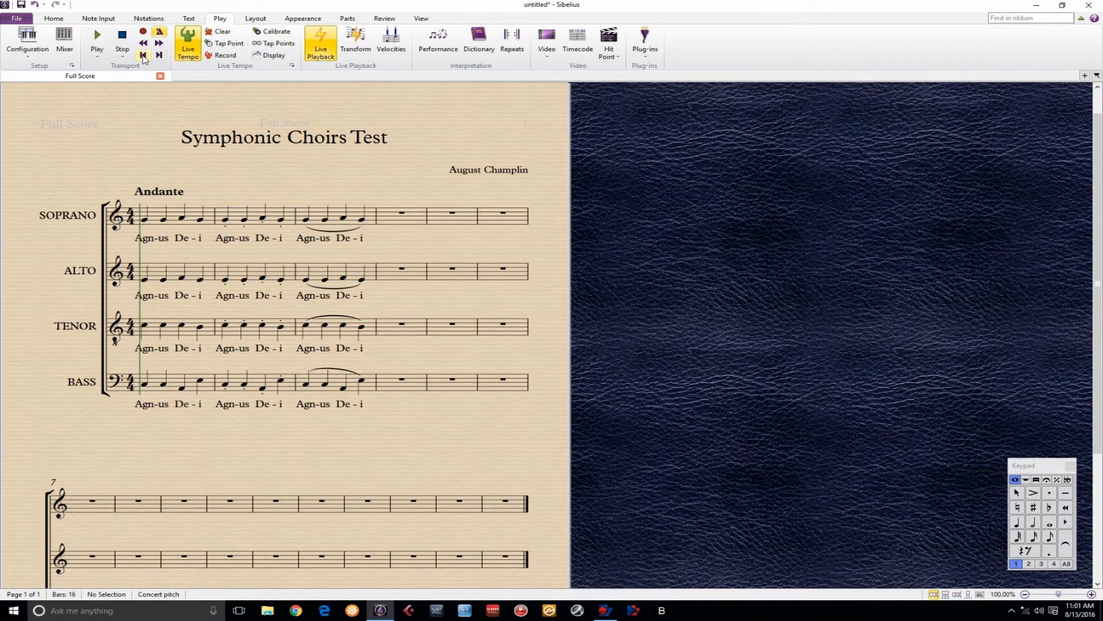
{"action": "left_click", "coordinate": [165, 281]}
{"action": "left_click", "coordinate": [200, 383]}
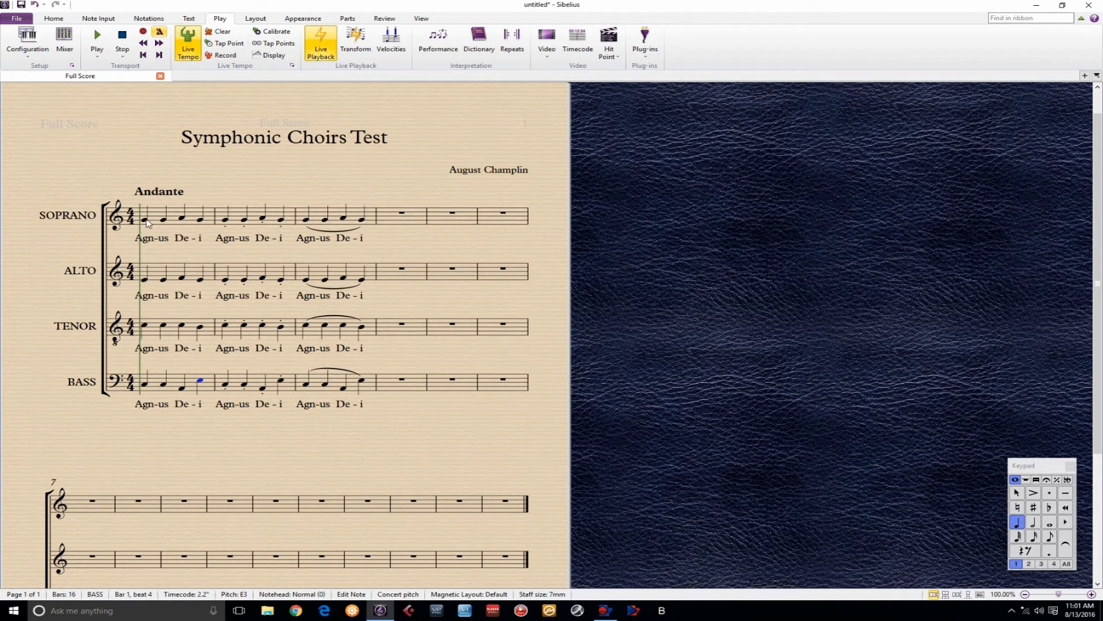
{"action": "left_click", "coordinate": [263, 220]}
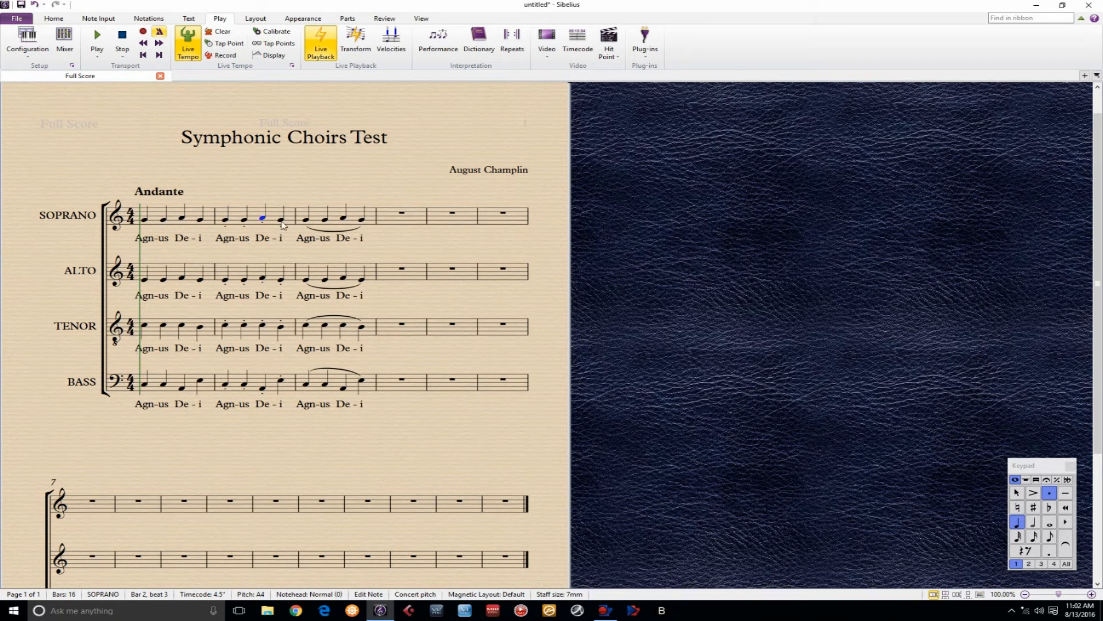
{"action": "left_click", "coordinate": [225, 222]}
{"action": "left_click", "coordinate": [200, 220]}
{"action": "left_click", "coordinate": [145, 220]}
{"action": "left_click", "coordinate": [99, 42]}
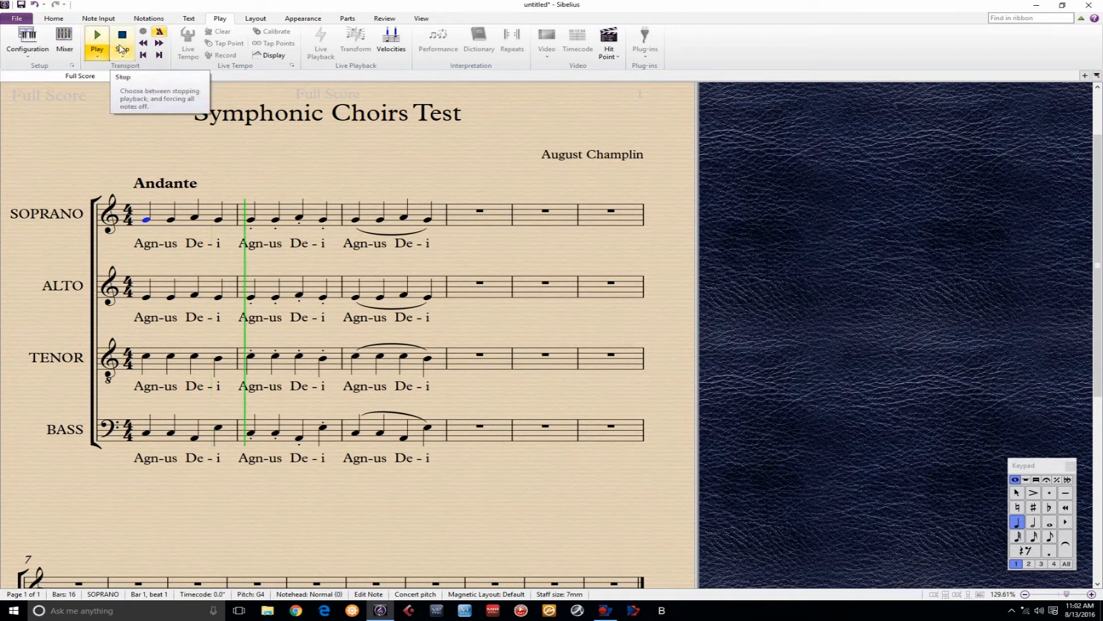
{"action": "left_click", "coordinate": [121, 46]}
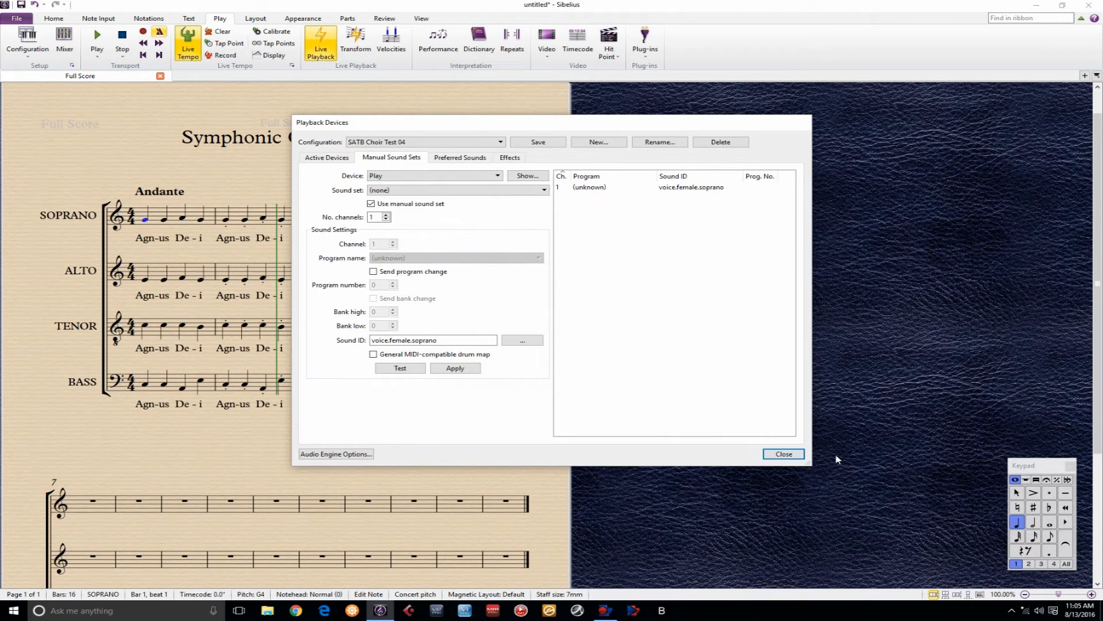
Step: Close the Playback Devices dialog and shift the Andante tempo marking slightly up to make room above the soprano staff
{"action": "left_click", "coordinate": [785, 454]}
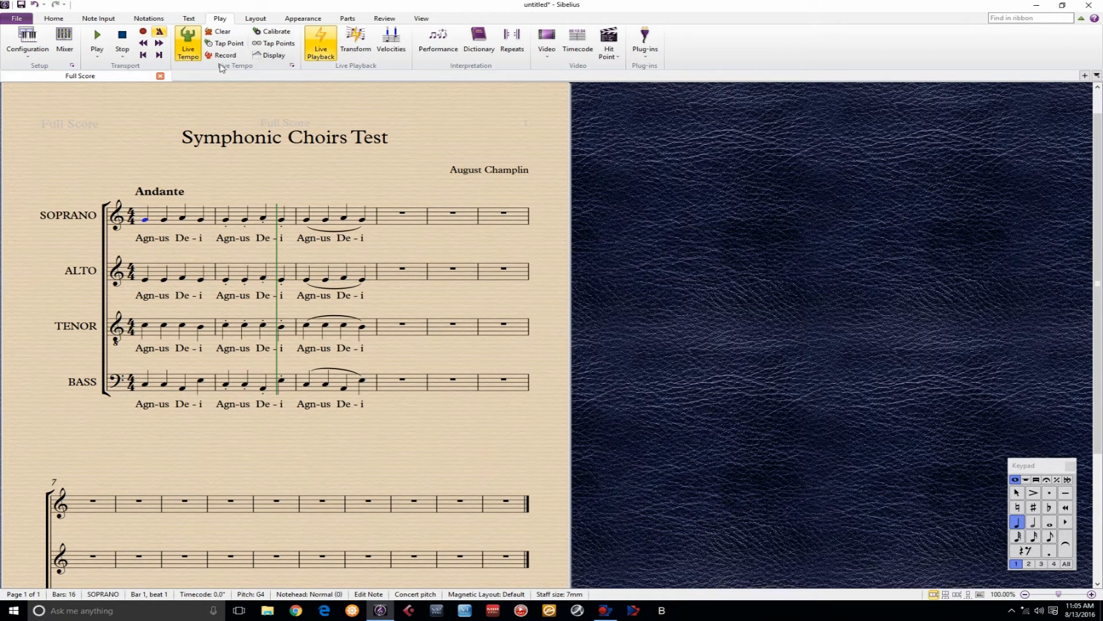
{"action": "left_click", "coordinate": [189, 18]}
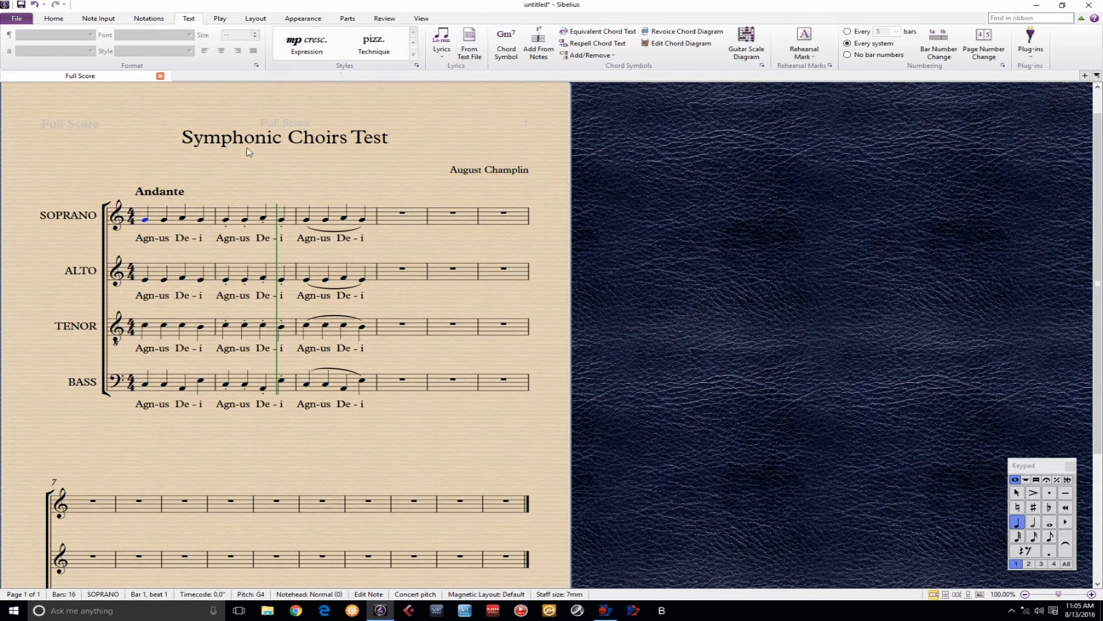
{"action": "left_click", "coordinate": [364, 54]}
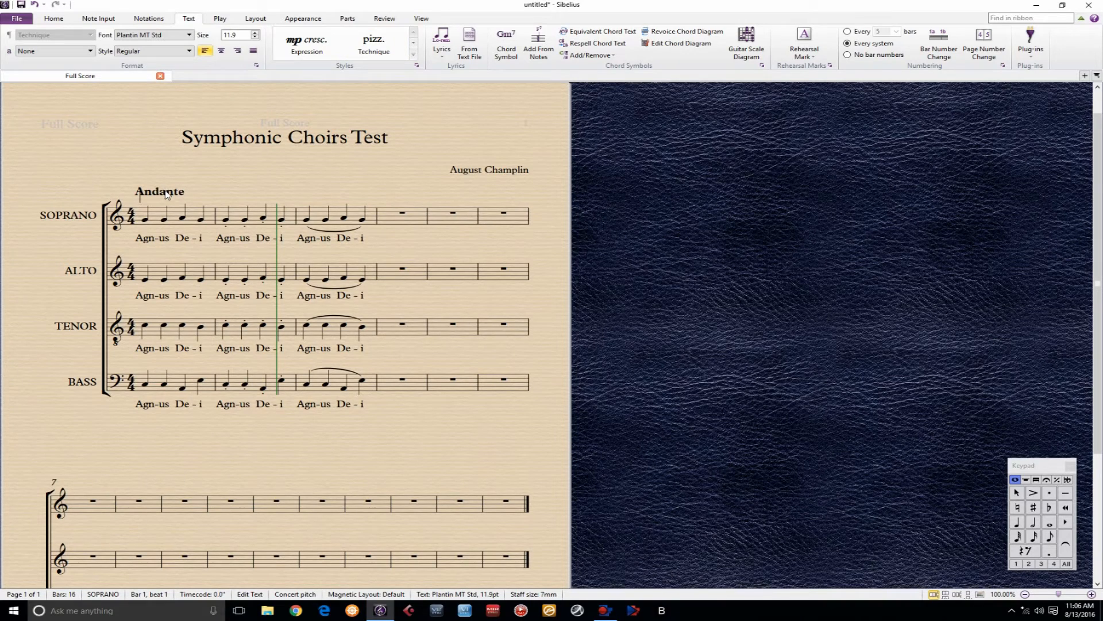
{"action": "left_click_drag", "start_coordinate": [167, 193], "coordinate": [171, 185]}
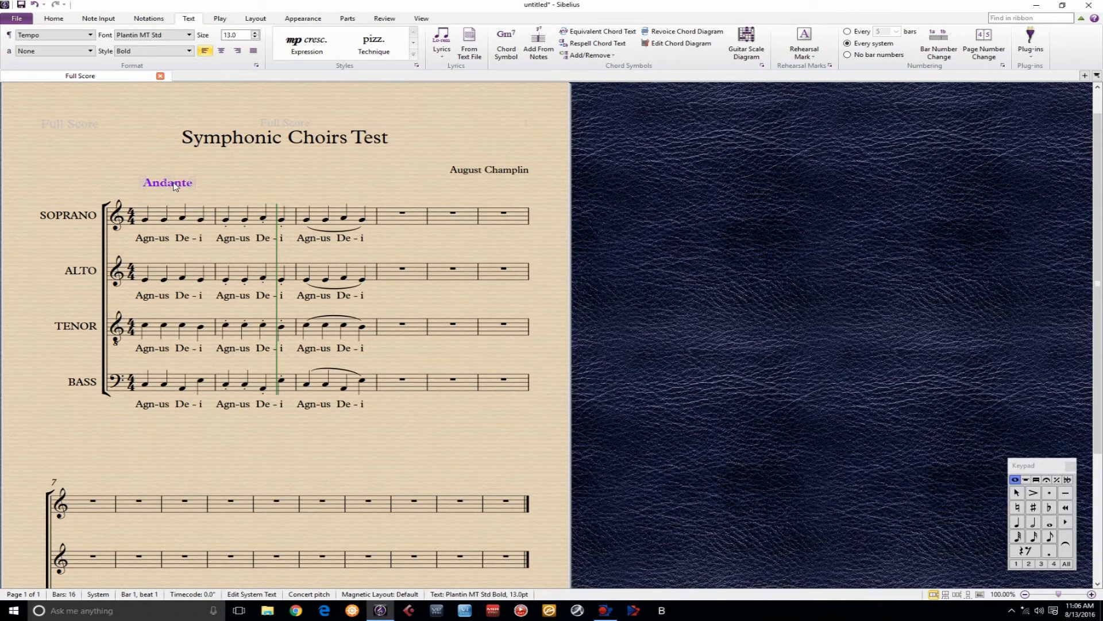
Step: Attach the technique text "~CC21,127" to the first soprano note in bar 1
{"action": "left_click", "coordinate": [146, 219]}
{"action": "left_click", "coordinate": [362, 52]}
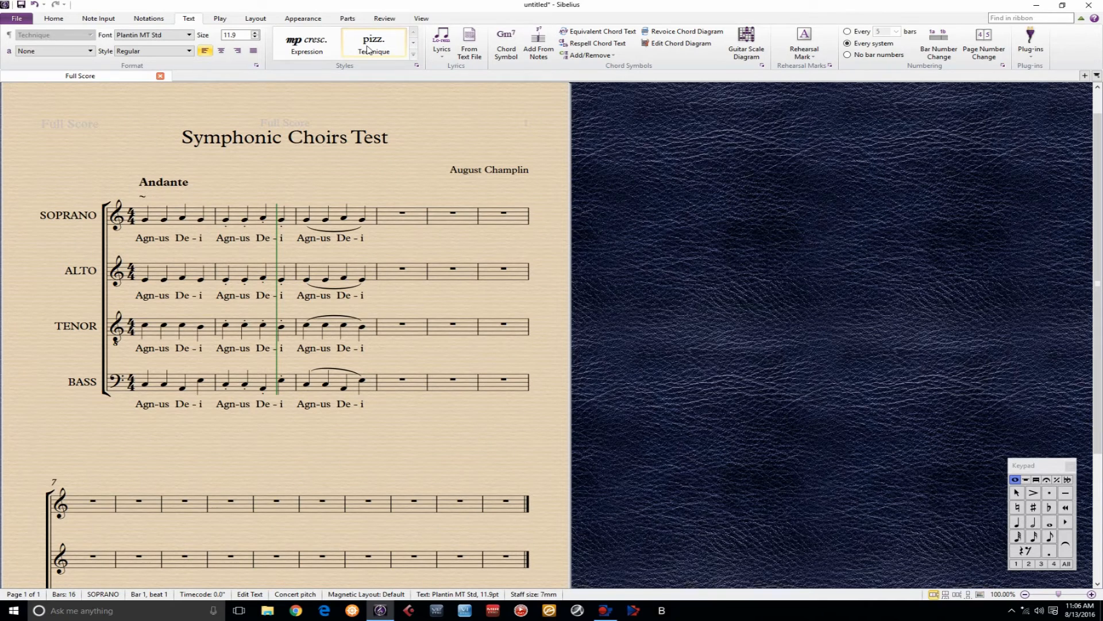
{"action": "type", "text": "CC"}
{"action": "type", "text": "21,127"}
{"action": "left_click", "coordinate": [240, 179]}
Step: Copy the "~CC21,127" technique text to the first notes of the alto, tenor and bass staves
{"action": "left_click", "coordinate": [179, 198]}
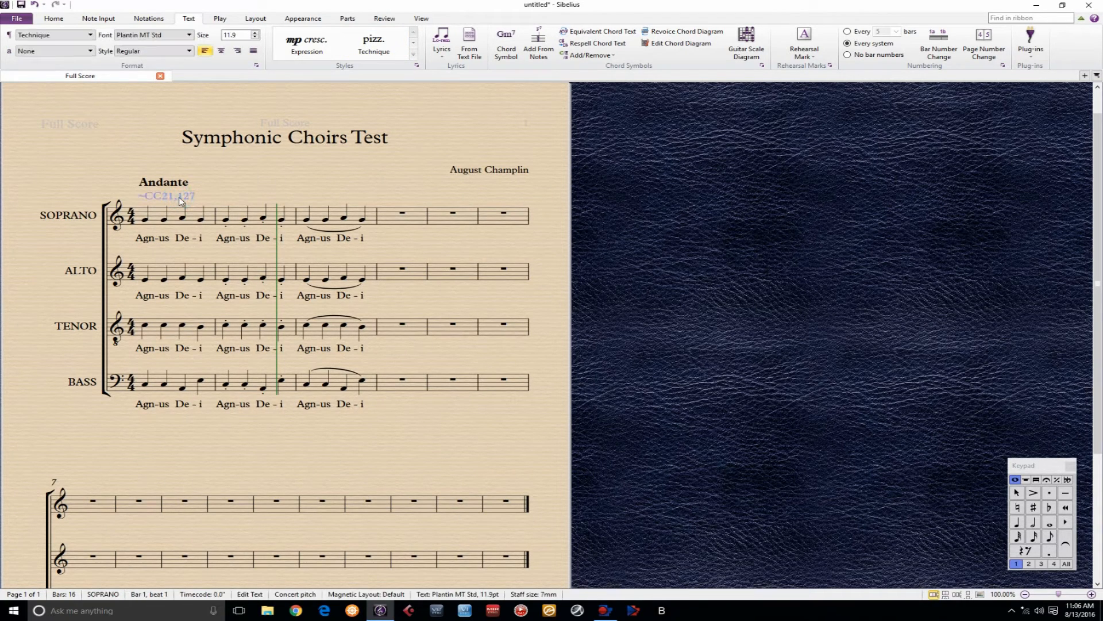
{"action": "left_click", "coordinate": [145, 280]}
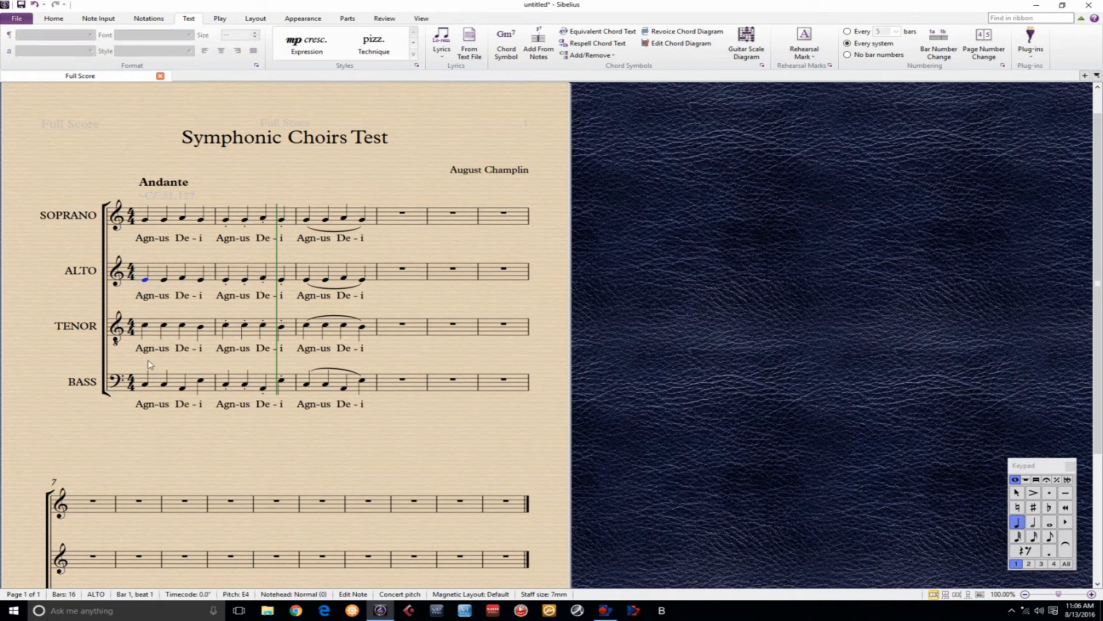
{"action": "left_click", "coordinate": [146, 391], "text": "shift"}
{"action": "type", "text": "~CC21,127"}
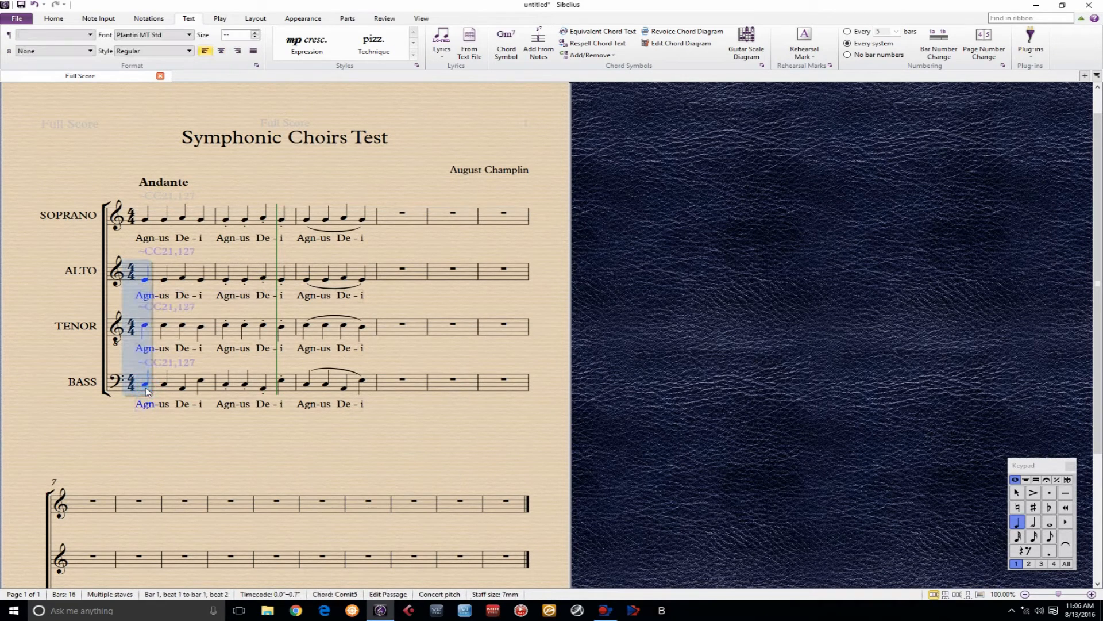
{"action": "left_click", "coordinate": [204, 189]}
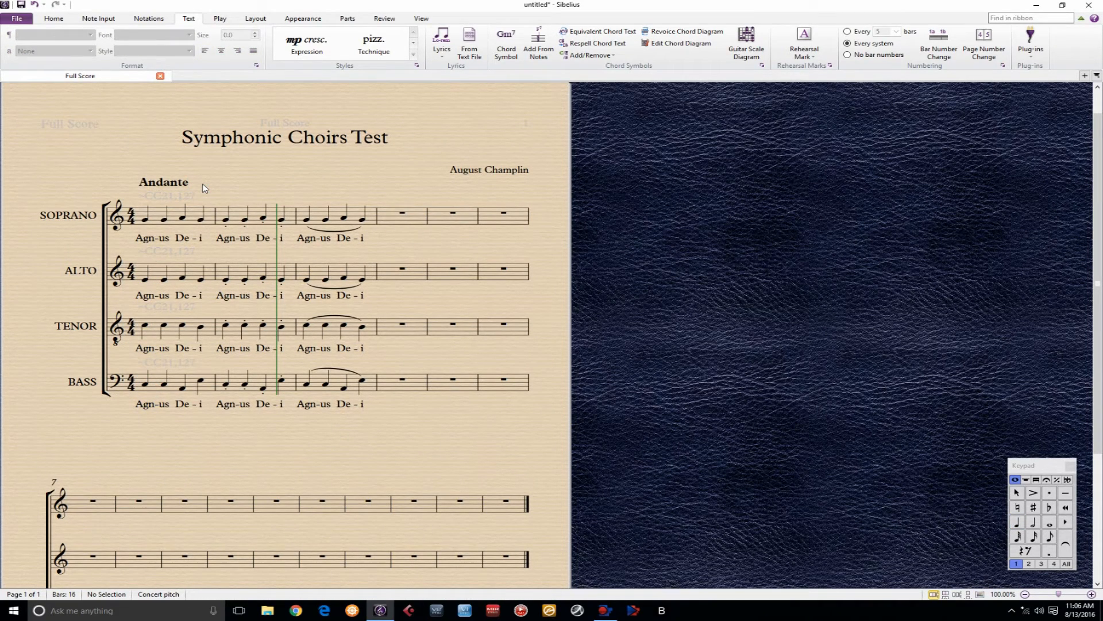
Step: Examine the Return to the Beginning event in the WordBuilder options of the first Play device, and cancel the options
{"action": "left_click", "coordinate": [221, 19]}
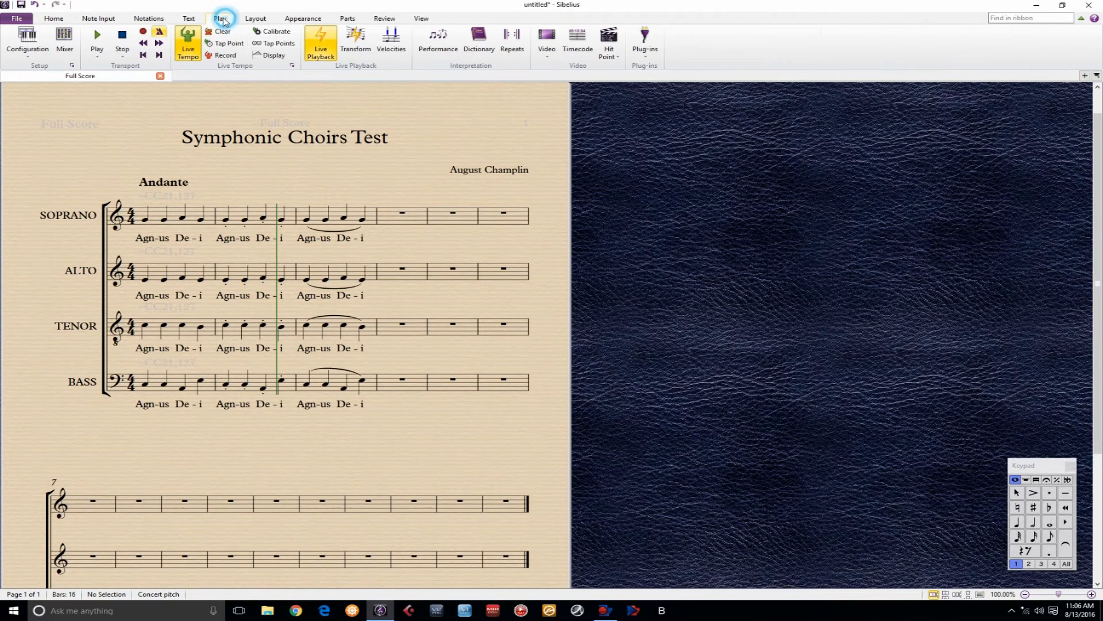
{"action": "left_click", "coordinate": [71, 65]}
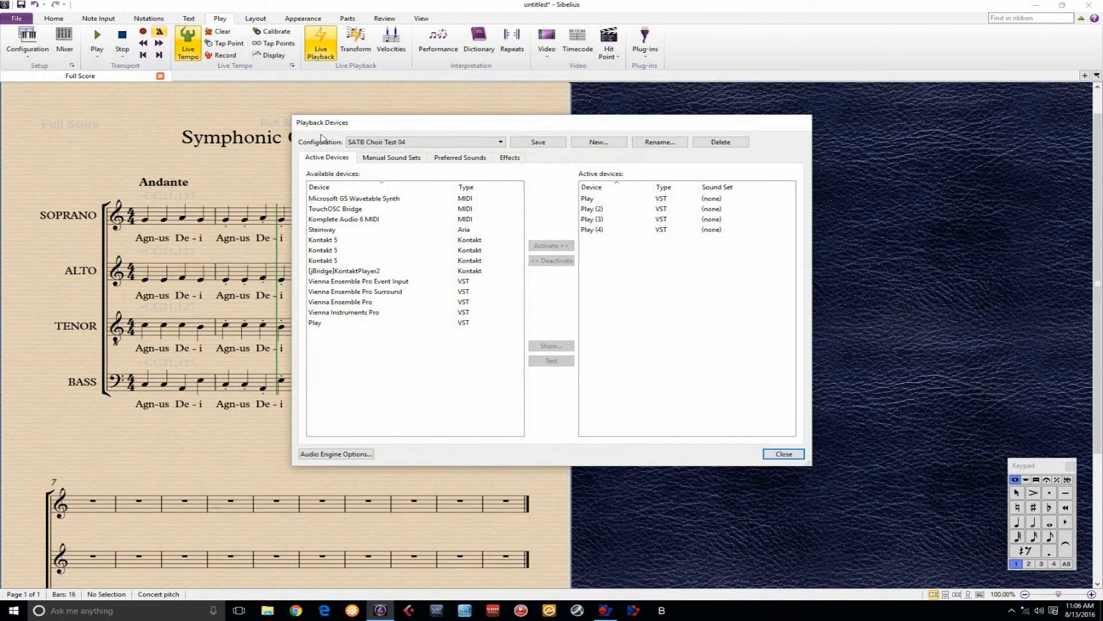
{"action": "left_click", "coordinate": [393, 157]}
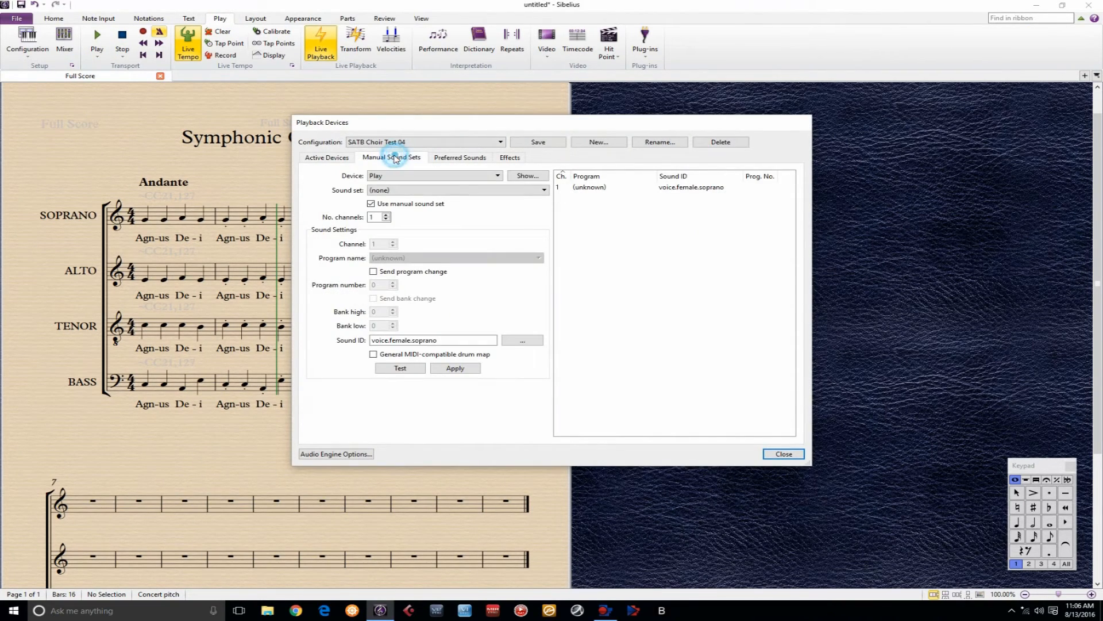
{"action": "left_click", "coordinate": [520, 176]}
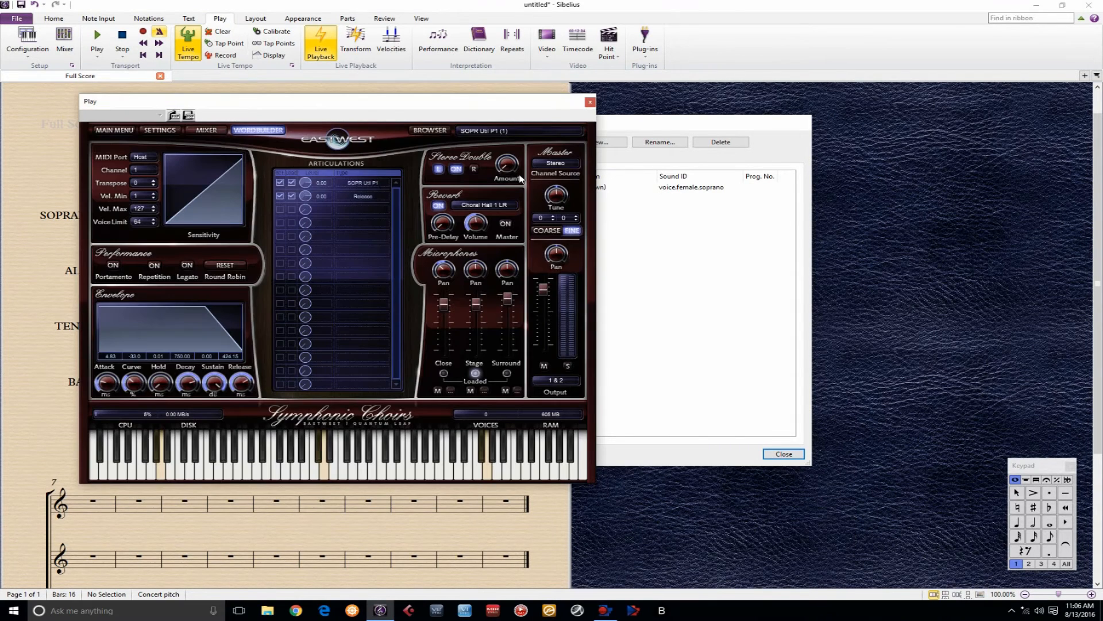
{"action": "left_click", "coordinate": [276, 131]}
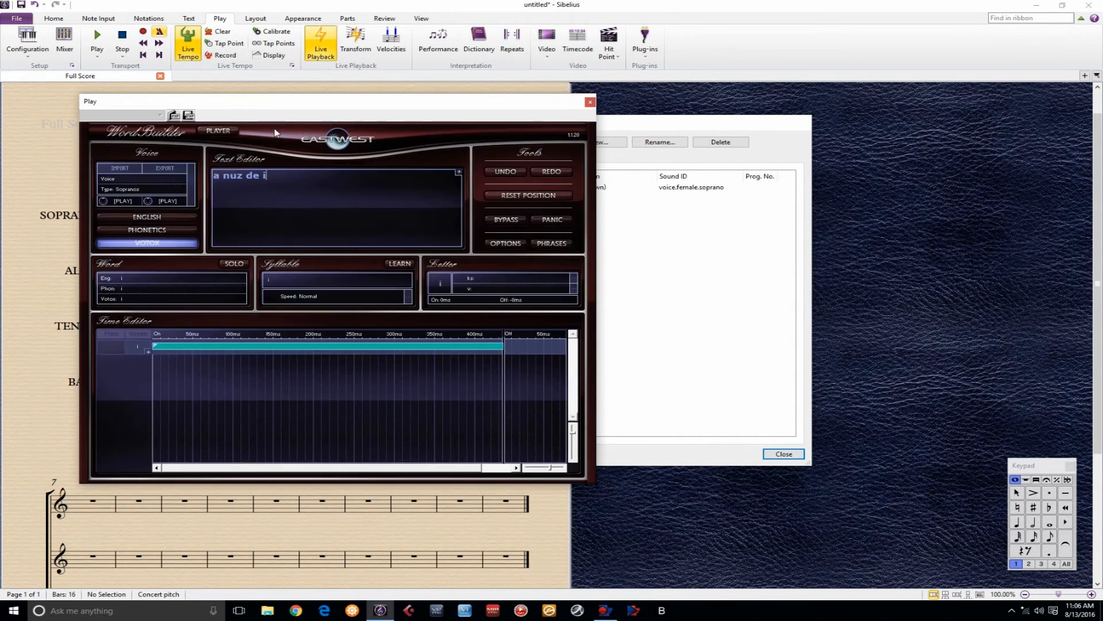
{"action": "left_click", "coordinate": [505, 243]}
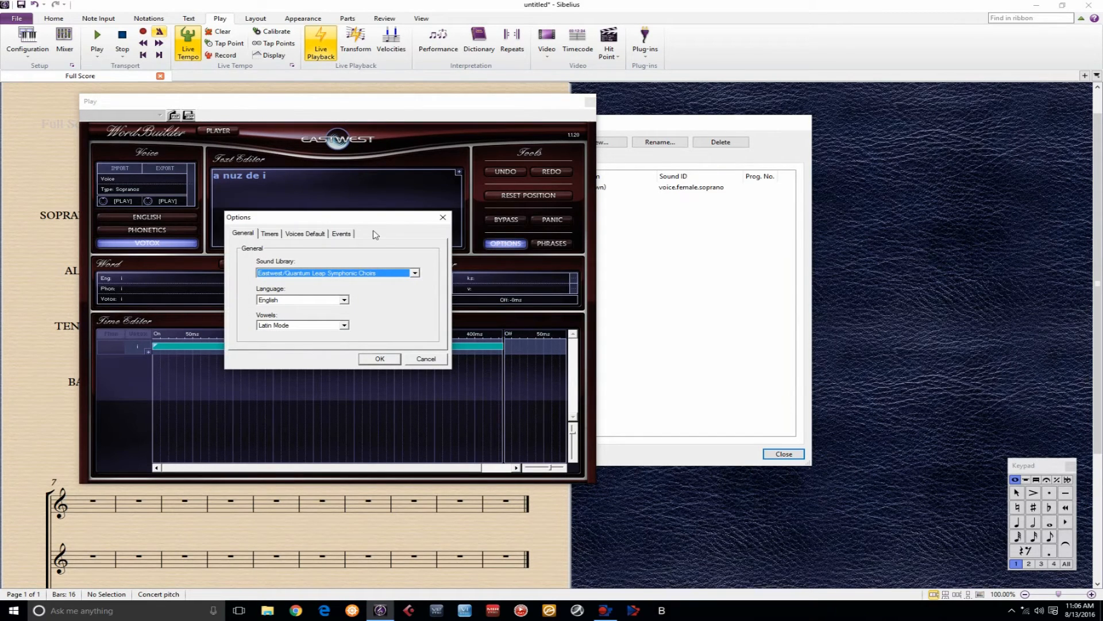
{"action": "left_click", "coordinate": [341, 233]}
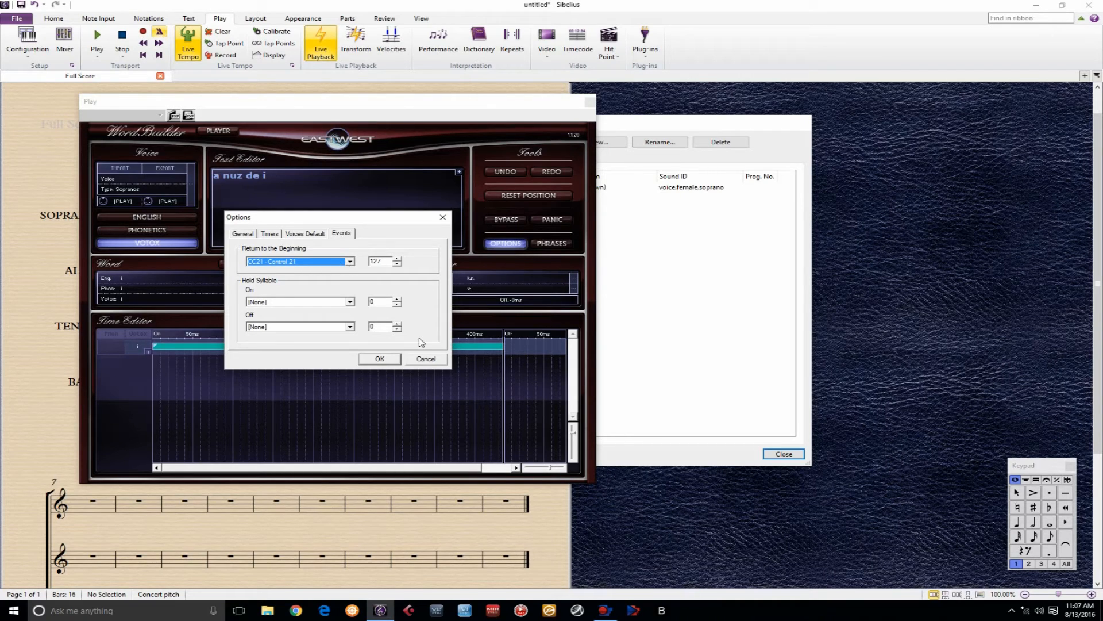
{"action": "left_click", "coordinate": [420, 359]}
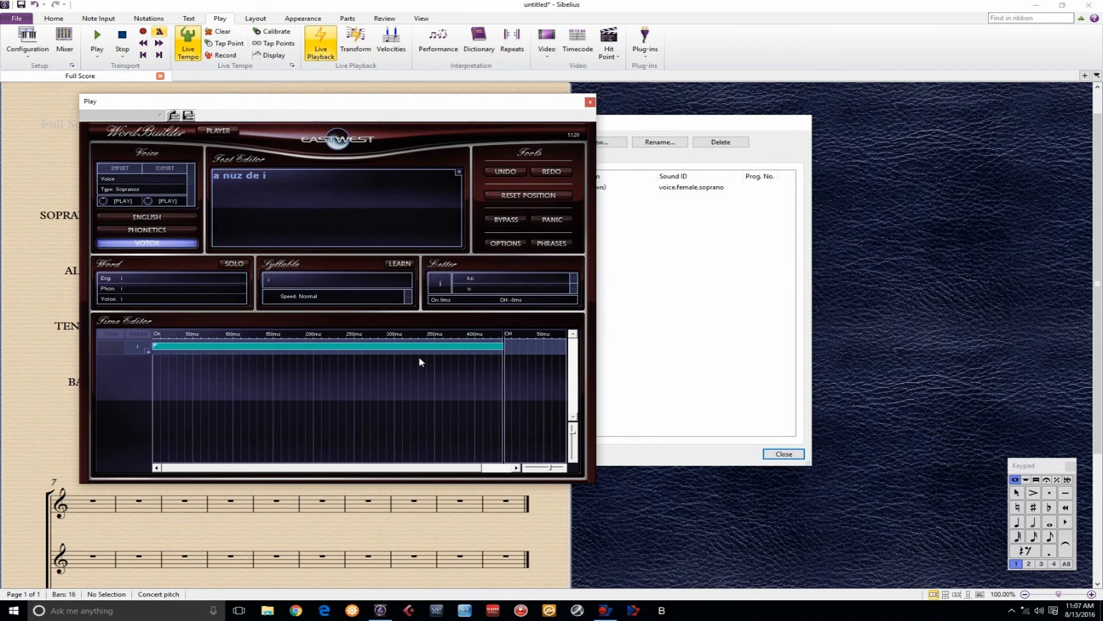
Step: Close the Play device and Playback Devices windows, and play the score from the beginning to hear the three sung bars
{"action": "left_click", "coordinate": [590, 102]}
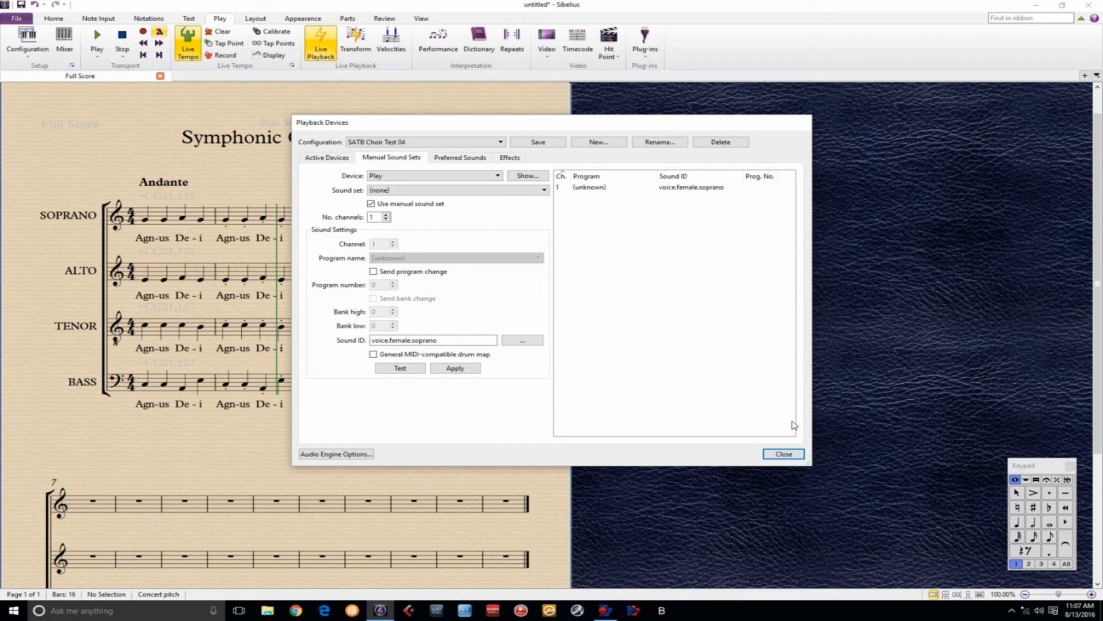
{"action": "left_click", "coordinate": [784, 453]}
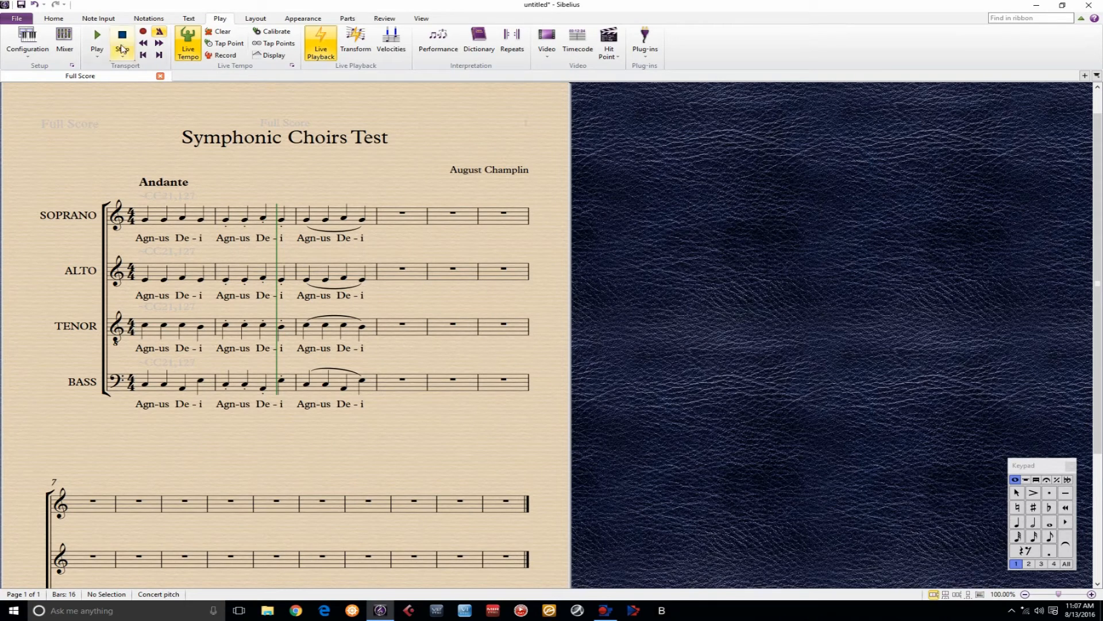
{"action": "left_click", "coordinate": [148, 56]}
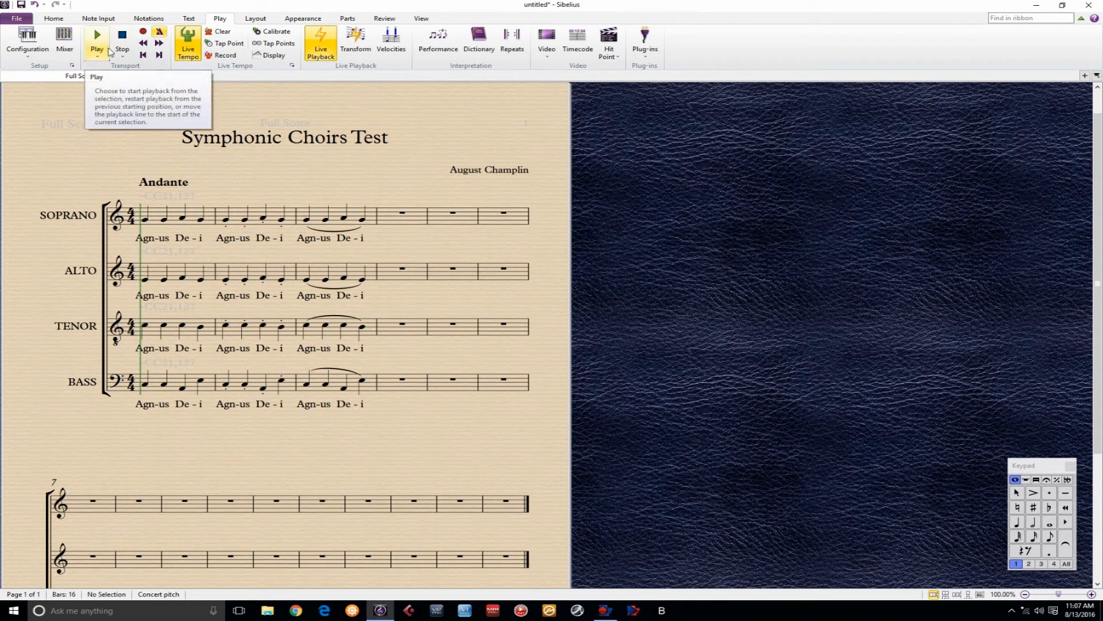
{"action": "left_click", "coordinate": [107, 41]}
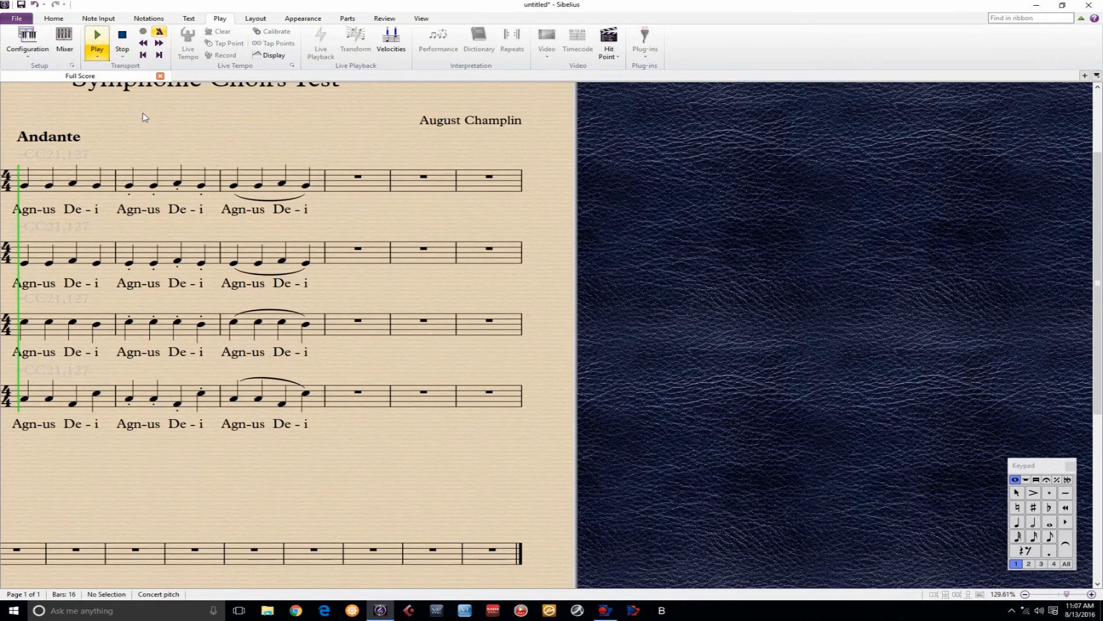
{"action": "left_click_drag", "start_coordinate": [142, 113], "coordinate": [292, 173]}
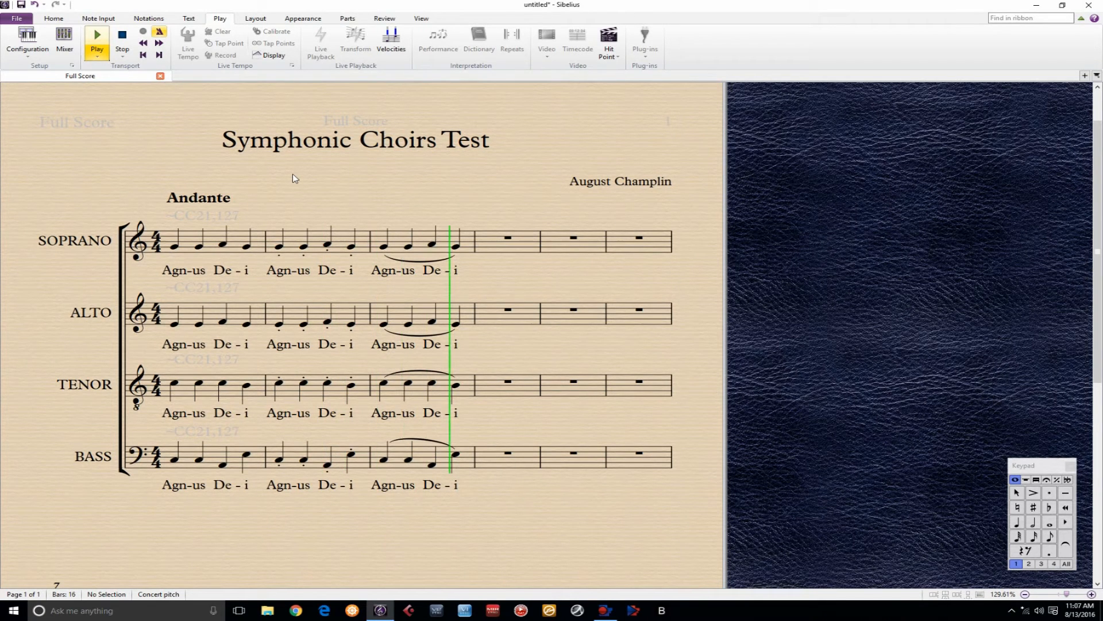
{"action": "left_click", "coordinate": [122, 40]}
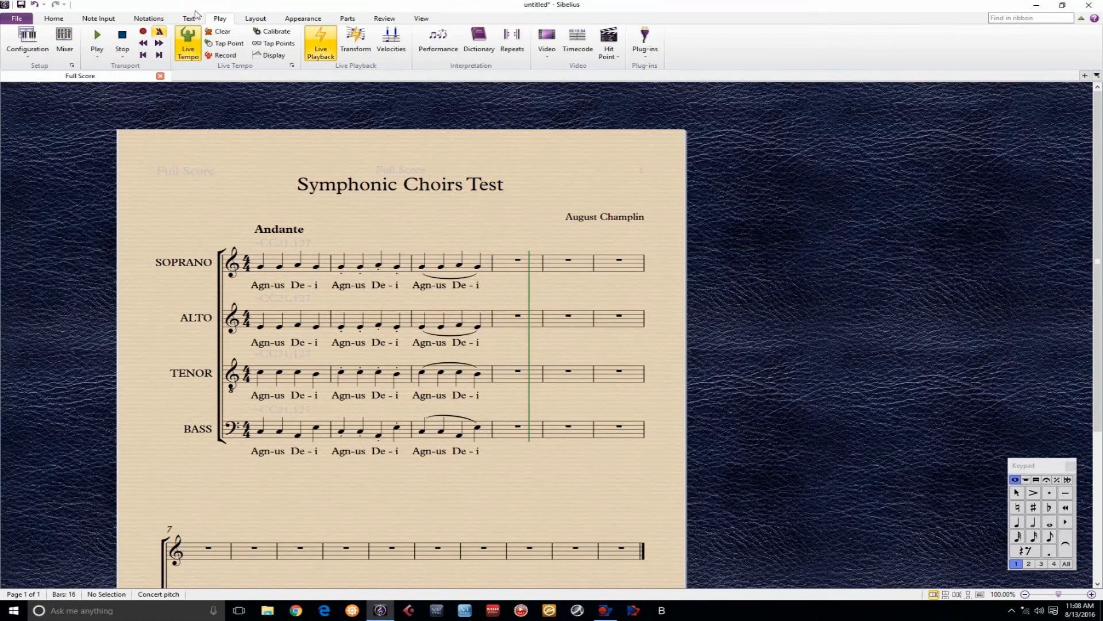
Step: Add the expression marking "f" to the first soprano note in bar 2 and place it below the lyrics
{"action": "left_click", "coordinate": [190, 19]}
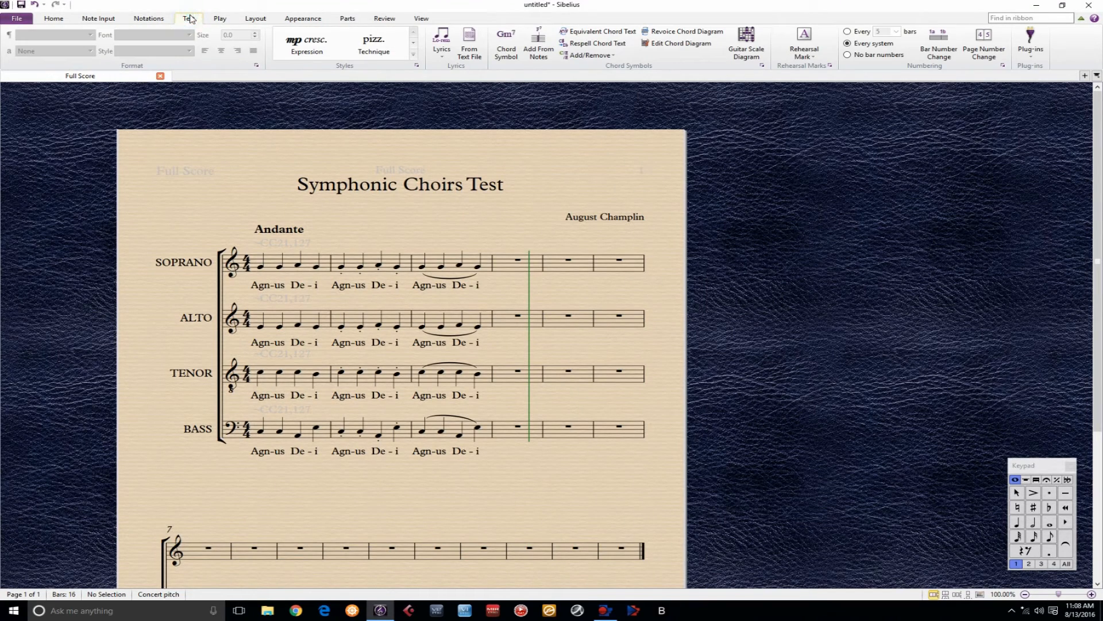
{"action": "left_click", "coordinate": [262, 266]}
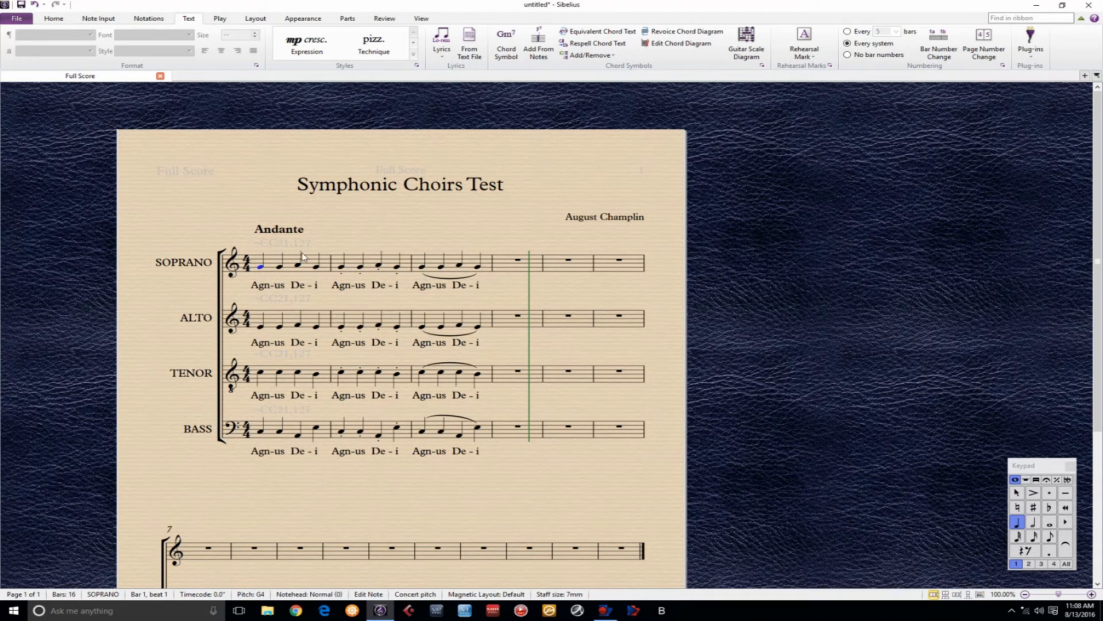
{"action": "left_click", "coordinate": [342, 267]}
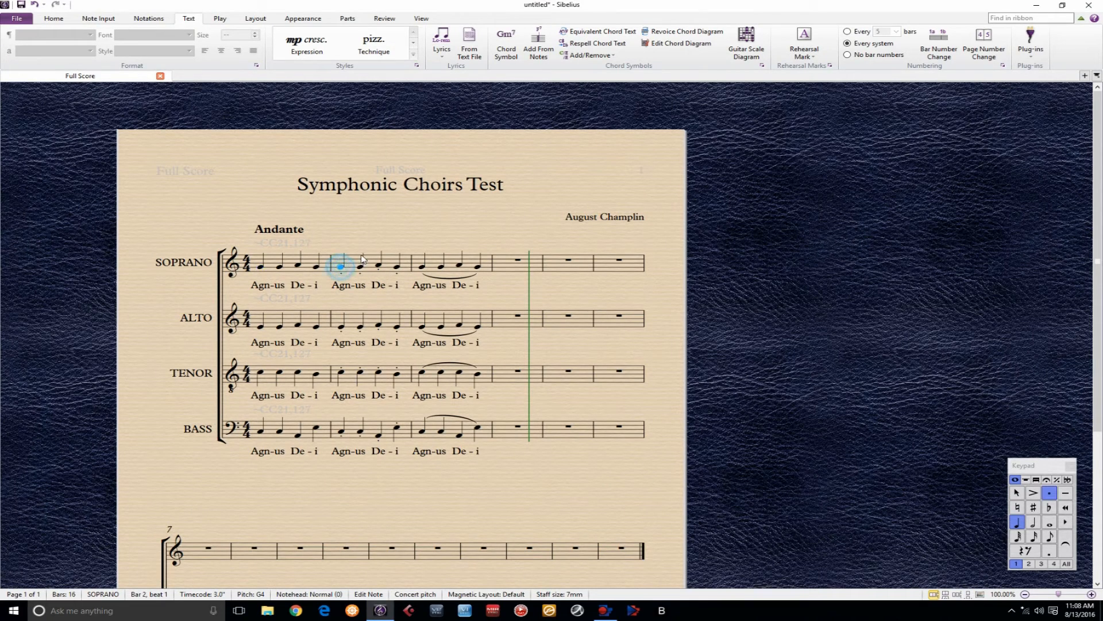
{"action": "left_click", "coordinate": [300, 45]}
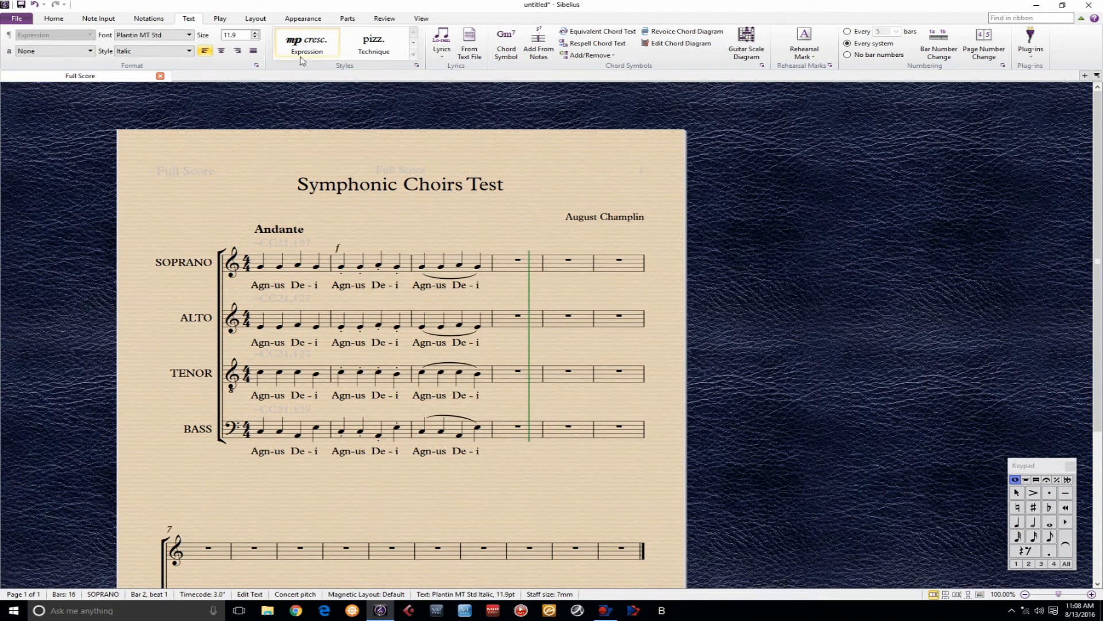
{"action": "key", "text": "ctrl+f"}
{"action": "left_click_drag", "start_coordinate": [338, 251], "coordinate": [341, 285]}
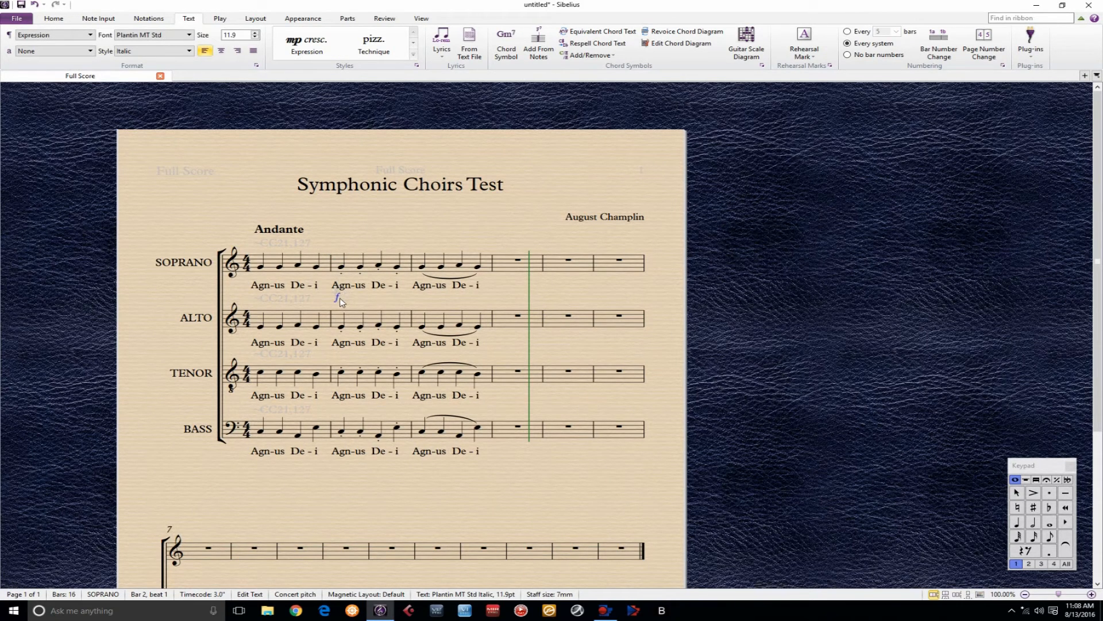
{"action": "key", "text": "Delete"}
{"action": "key", "text": "Delete"}
{"action": "left_click", "coordinate": [630, 334]}
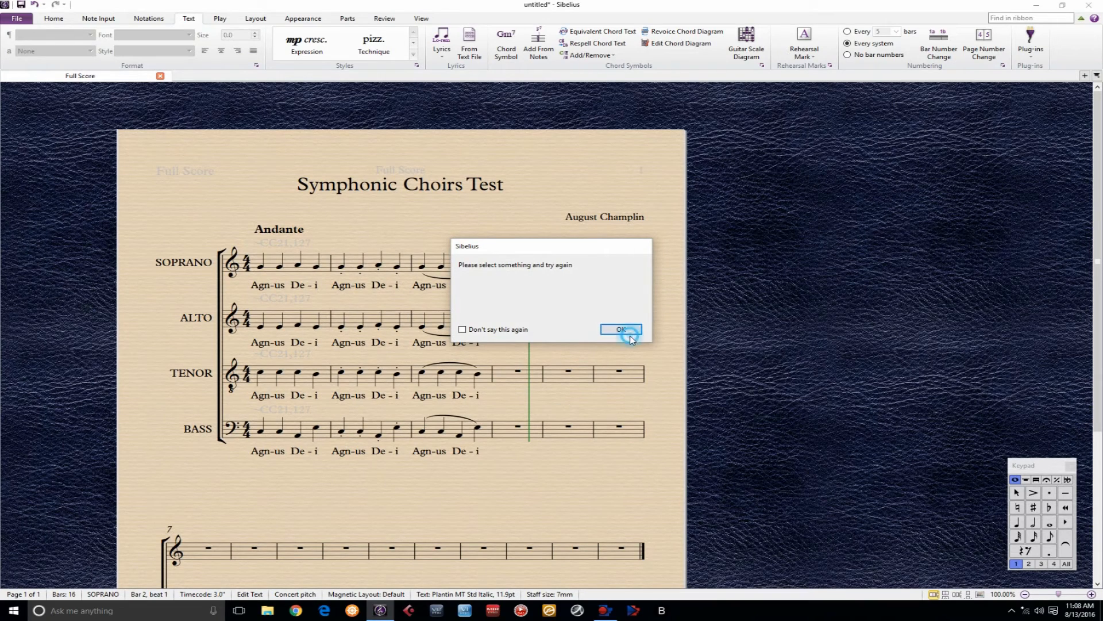
{"action": "key", "text": "ctrl+z"}
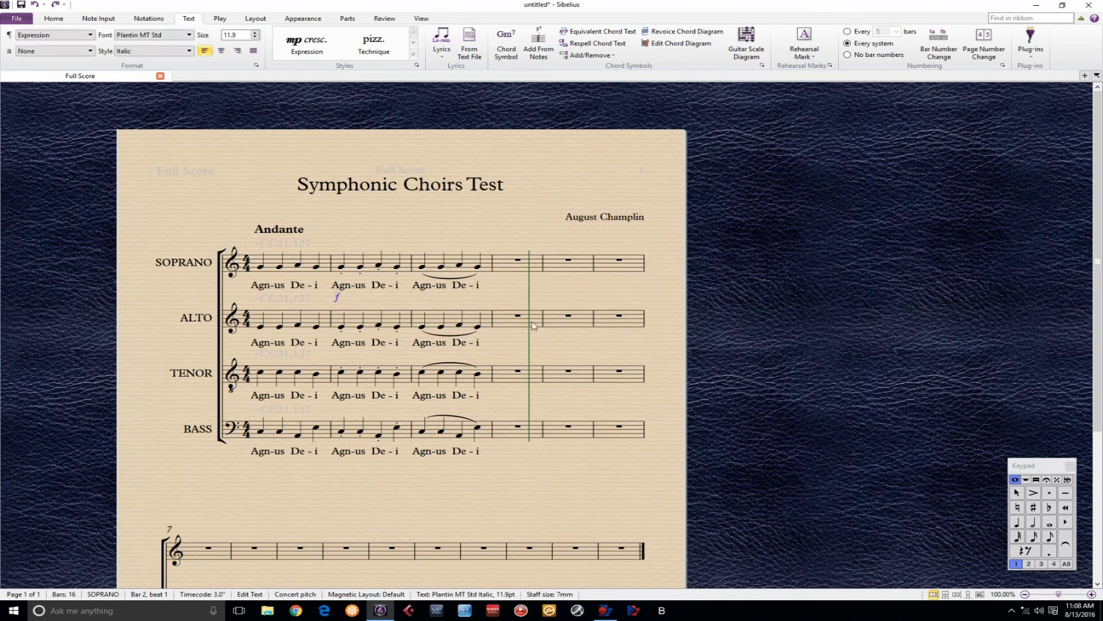
Step: Copy the "f" dynamic to the first notes of the alto, tenor and bass staves in bar 2
{"action": "left_click", "coordinate": [340, 326]}
{"action": "left_click", "coordinate": [341, 436], "text": "shift"}
{"action": "key", "text": "ctrl+v"}
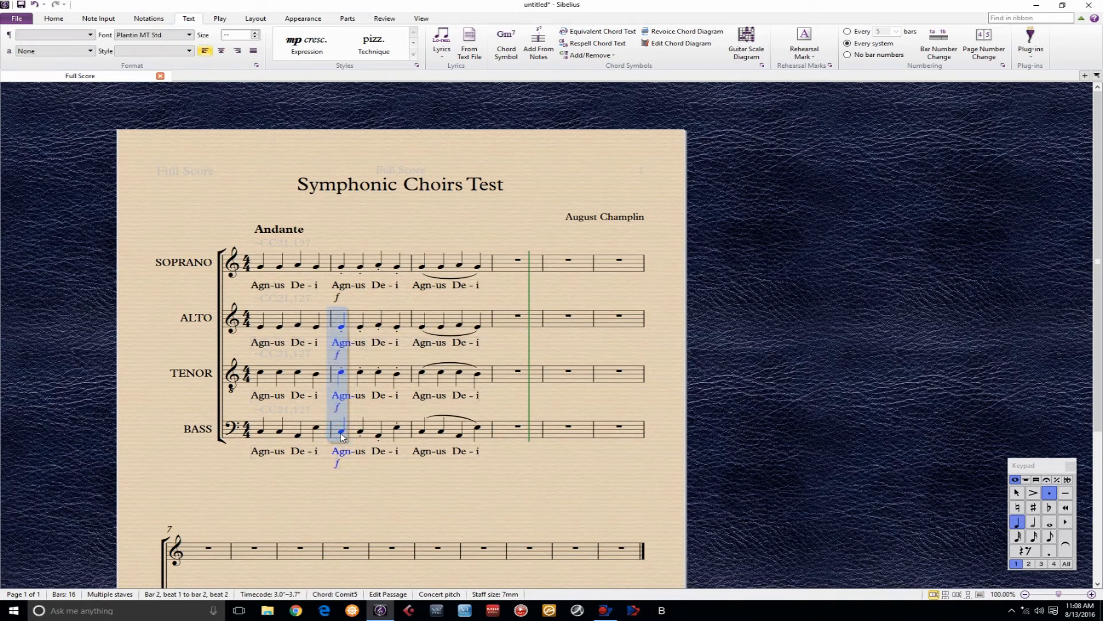
Step: Add the expression marking "p" to the first soprano note in bar 3 and place it below the lyrics
{"action": "left_click", "coordinate": [419, 267]}
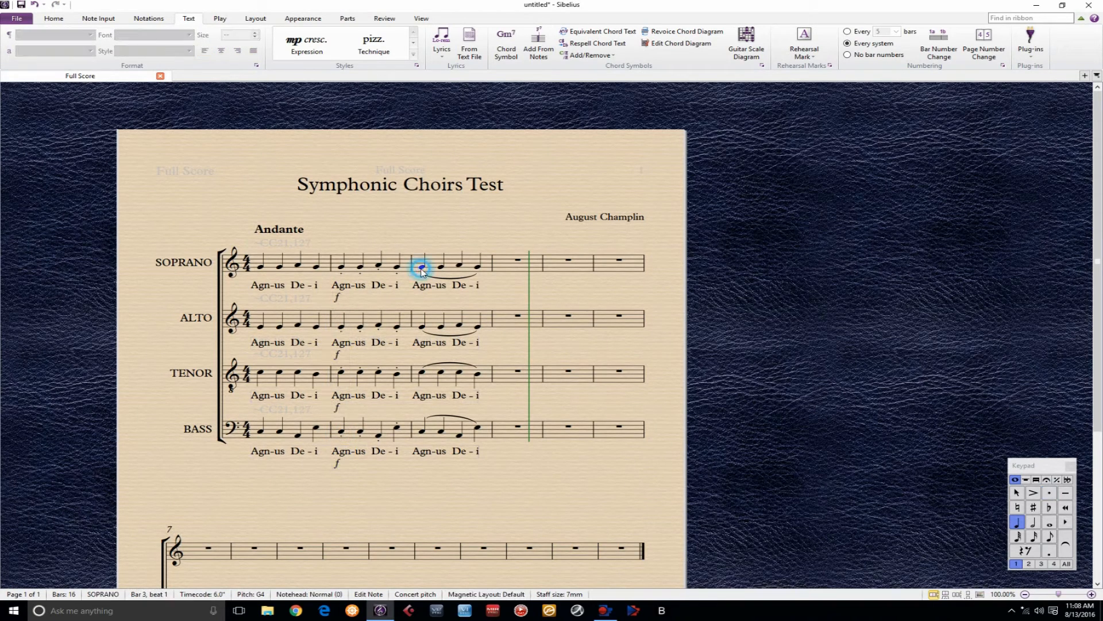
{"action": "left_click", "coordinate": [292, 58]}
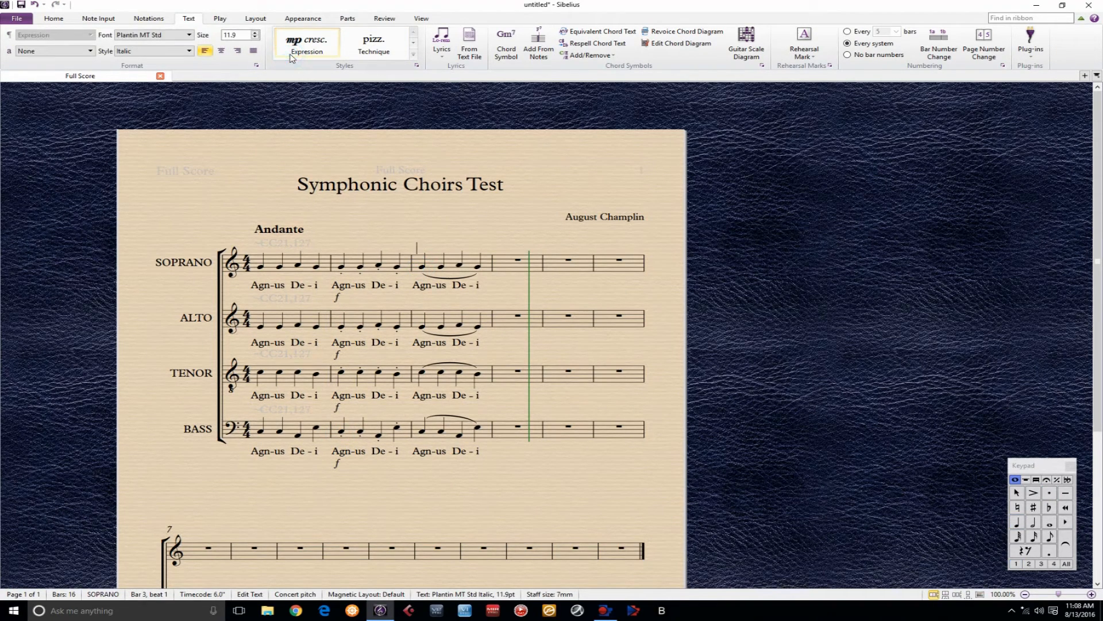
{"action": "left_click", "coordinate": [419, 248]}
{"action": "type", "text": "p"}
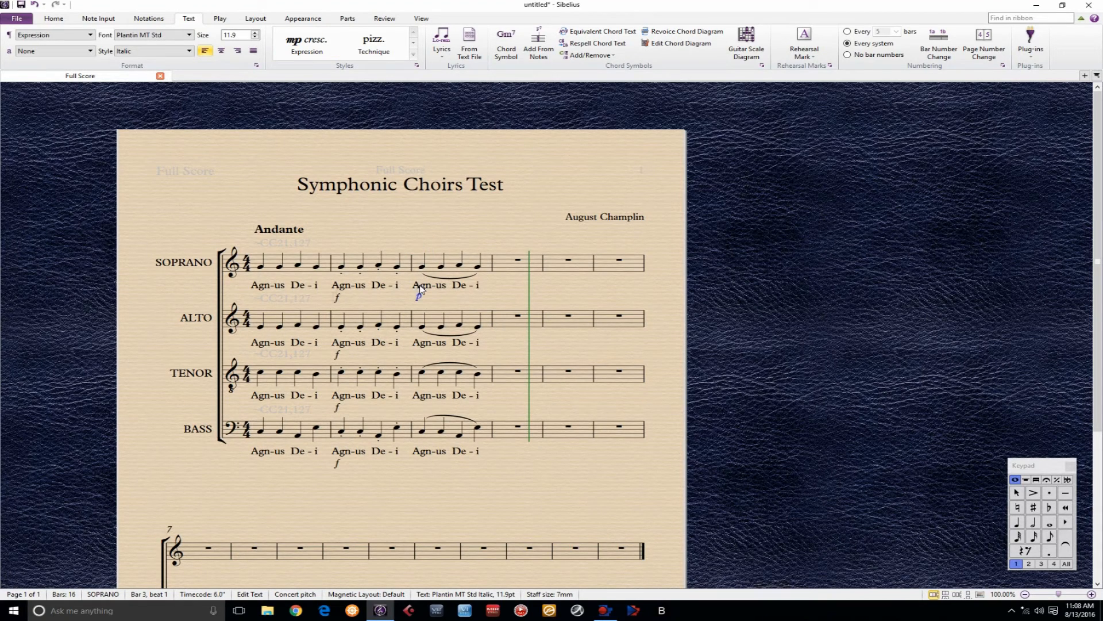
Step: Copy the "p" dynamic to the first notes of the alto, tenor and bass staves in bar 3
{"action": "left_click", "coordinate": [422, 325]}
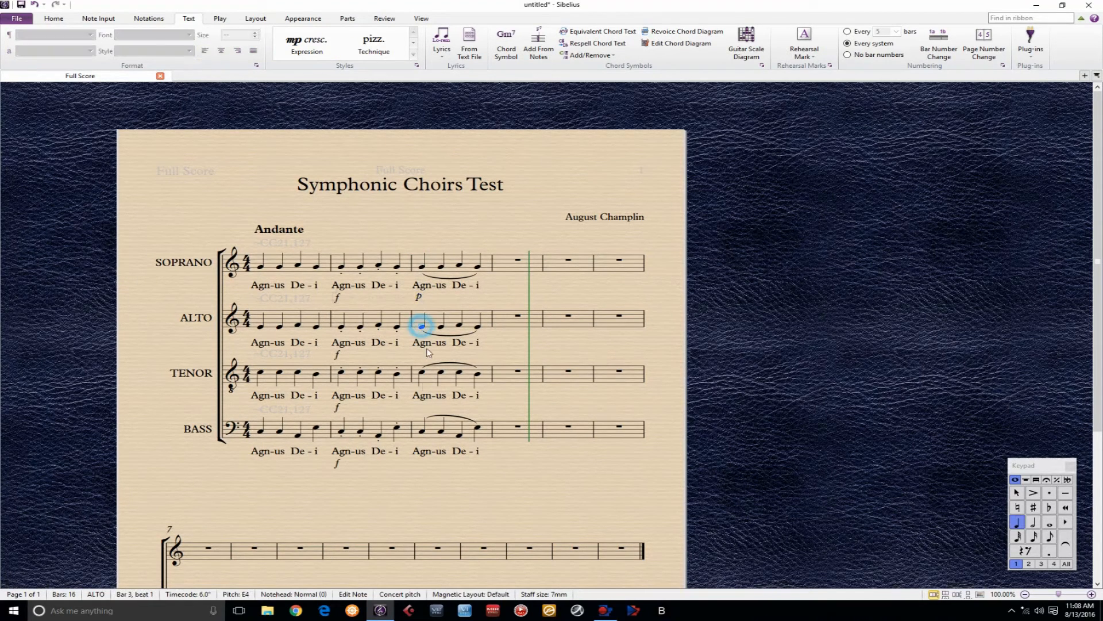
{"action": "left_click", "coordinate": [421, 432], "text": "shift"}
{"action": "key", "text": "ctrl+v"}
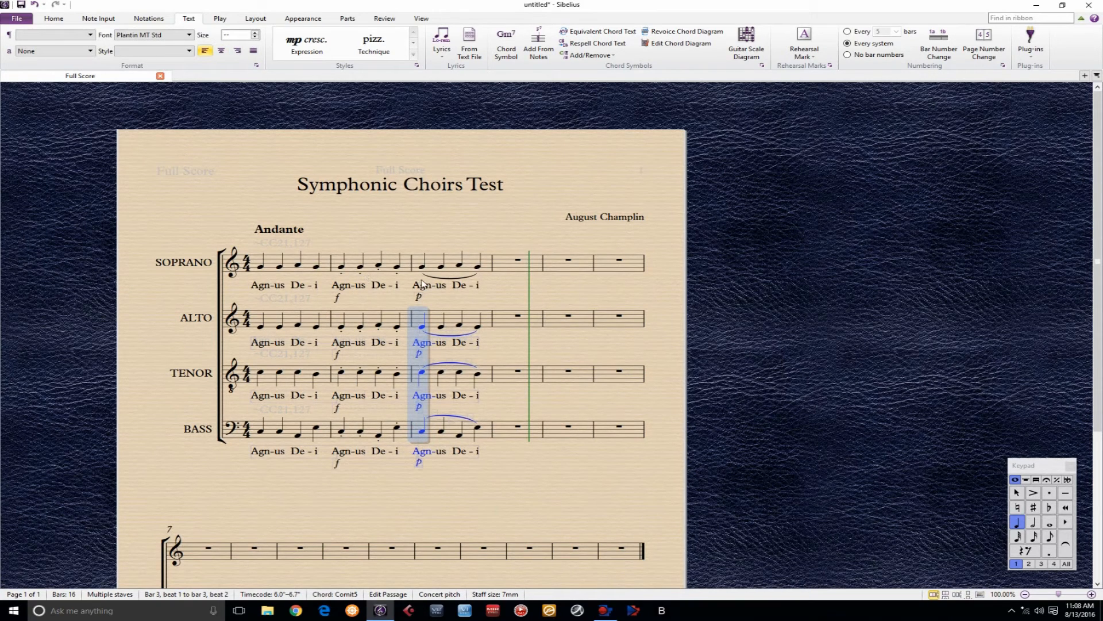
{"action": "key", "text": "Escape"}
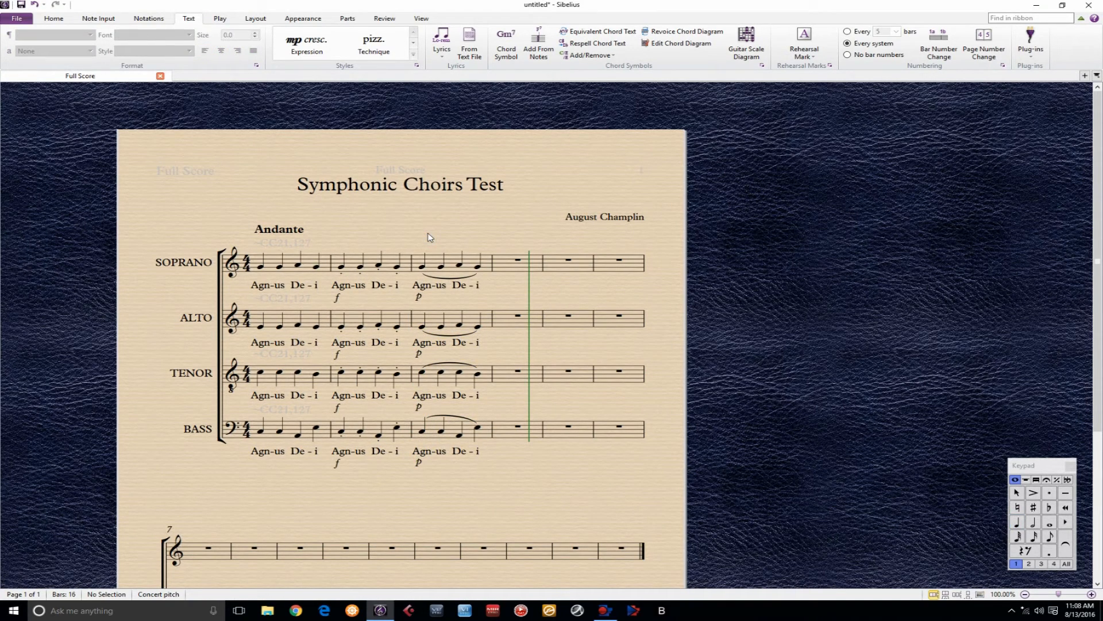
Step: Play the score from the start to hear the dynamics, and stop after the third bar
{"action": "left_click", "coordinate": [220, 18]}
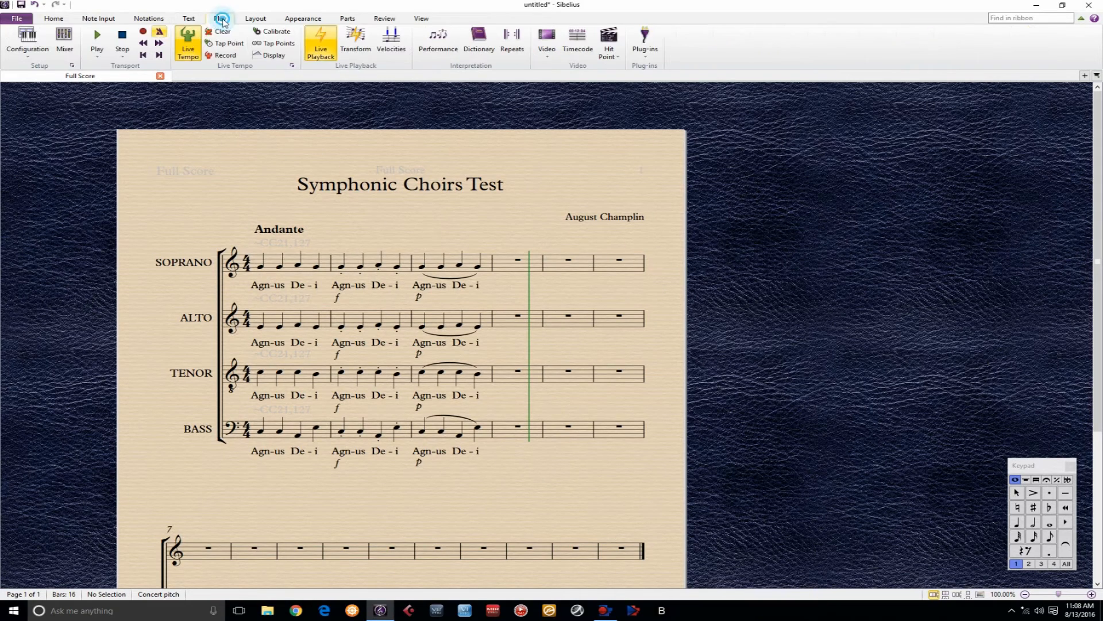
{"action": "left_click", "coordinate": [144, 55]}
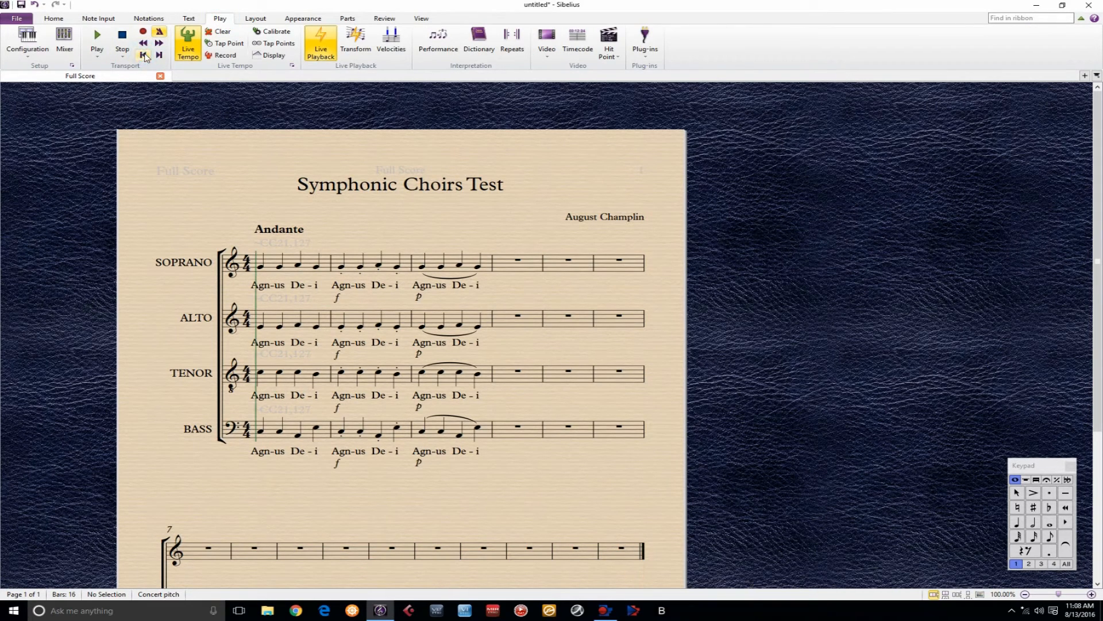
{"action": "left_click", "coordinate": [98, 39]}
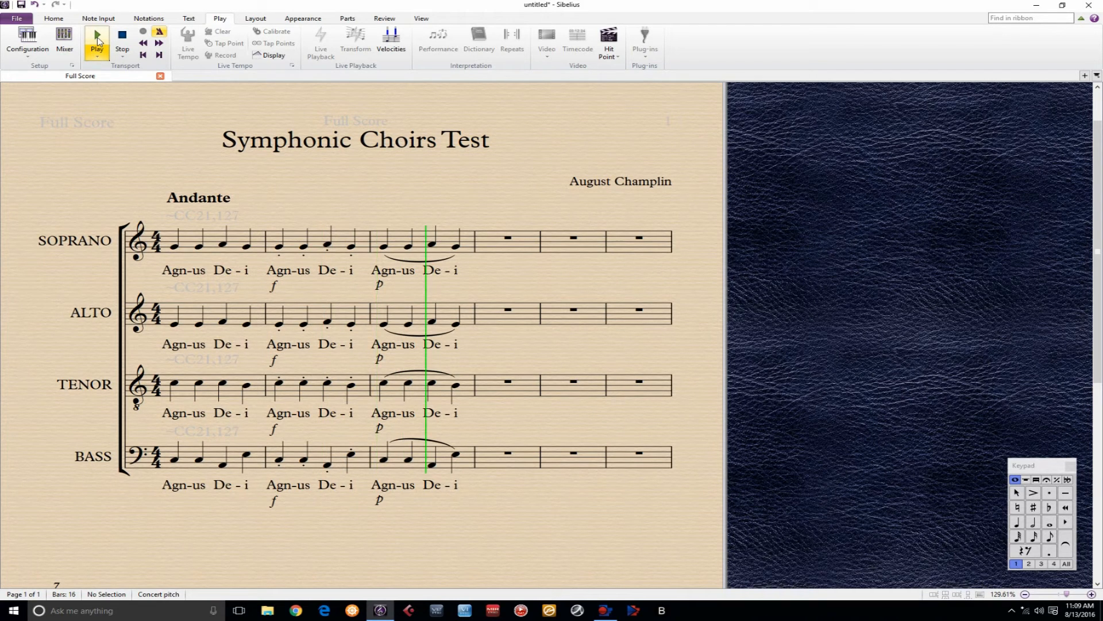
{"action": "left_click", "coordinate": [127, 38]}
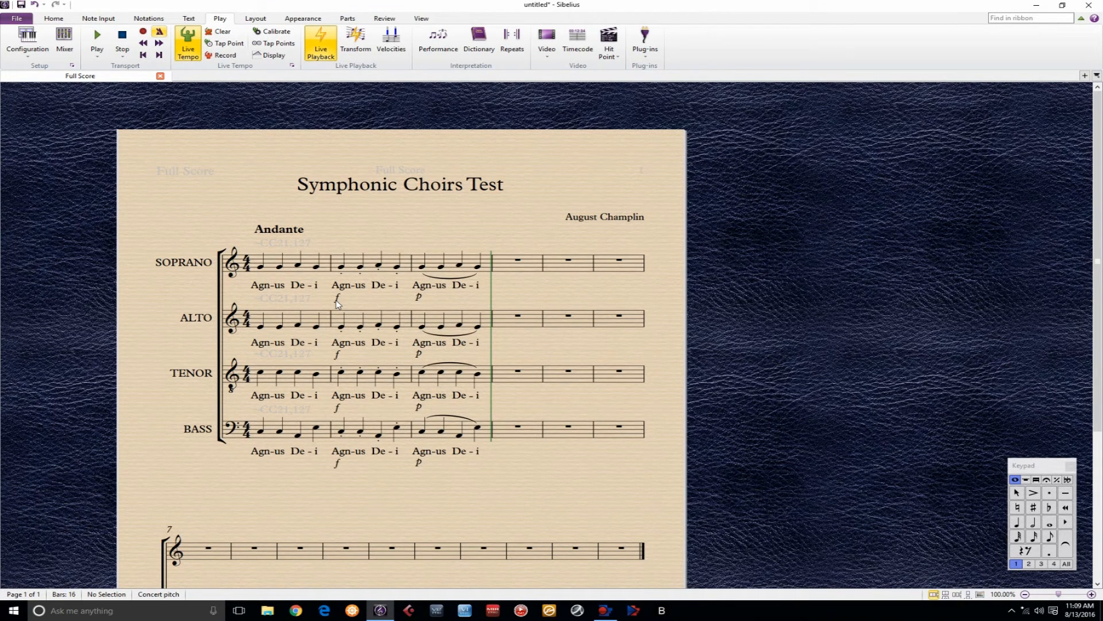
Step: Examine the soprano instrument loaded in the first Play device, and close the Play and Playback Devices windows
{"action": "left_click", "coordinate": [73, 66]}
{"action": "left_click", "coordinate": [398, 160]}
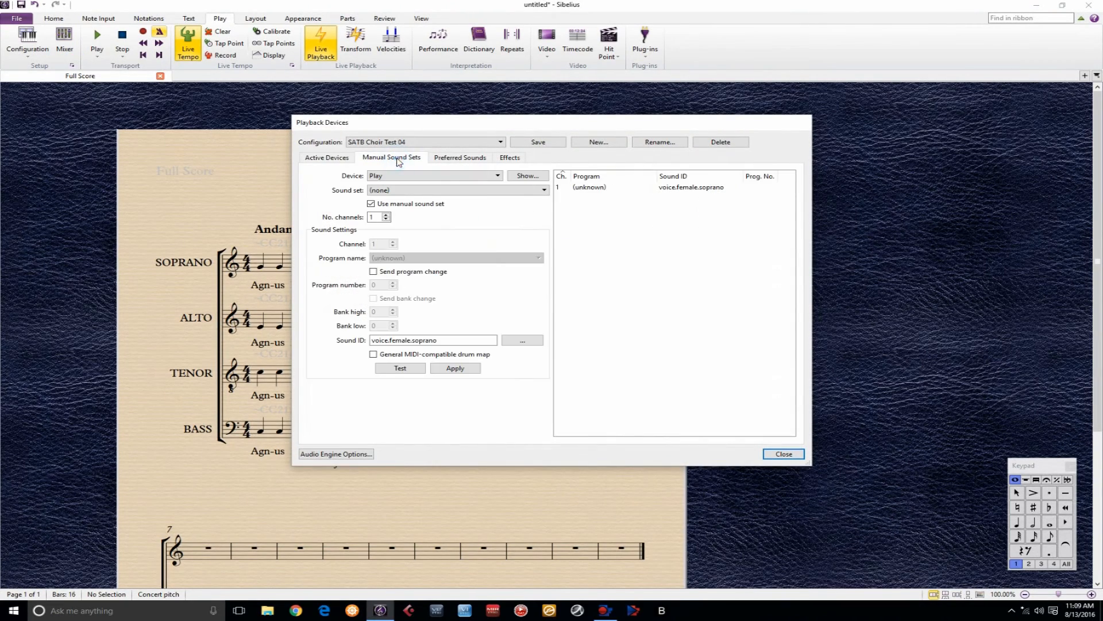
{"action": "left_click", "coordinate": [522, 176]}
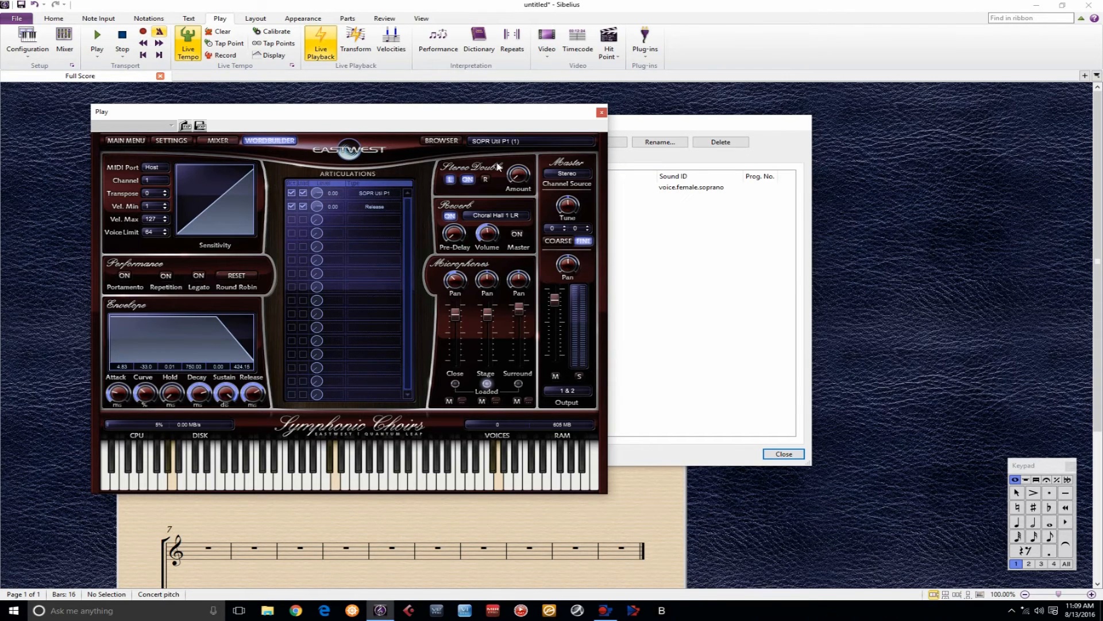
{"action": "left_click", "coordinate": [500, 142]}
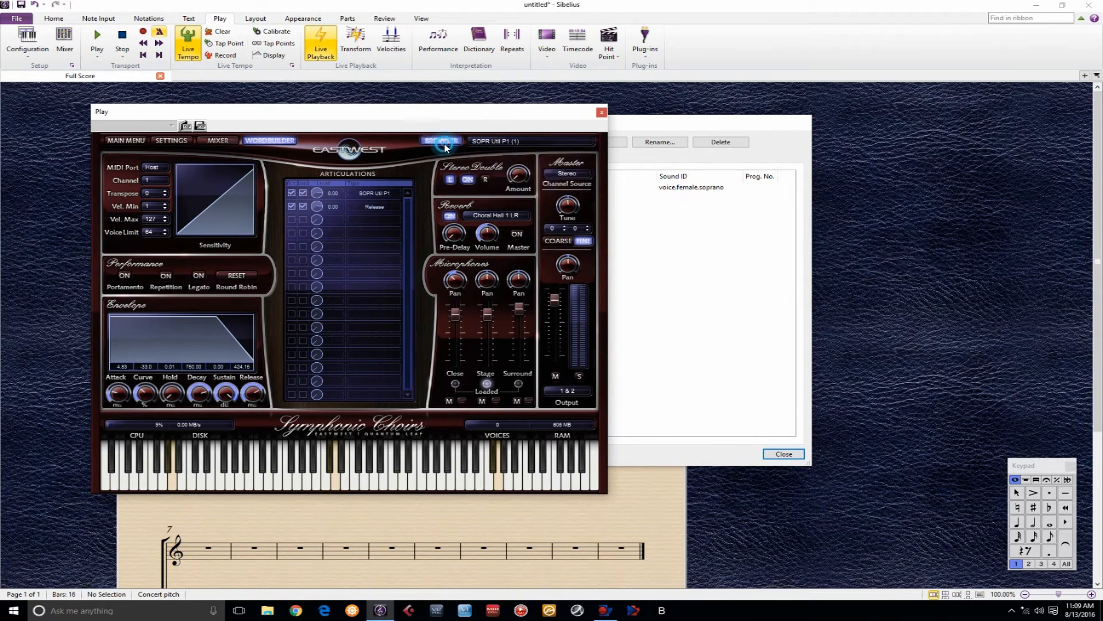
{"action": "left_click", "coordinate": [441, 141]}
{"action": "left_click", "coordinate": [602, 112]}
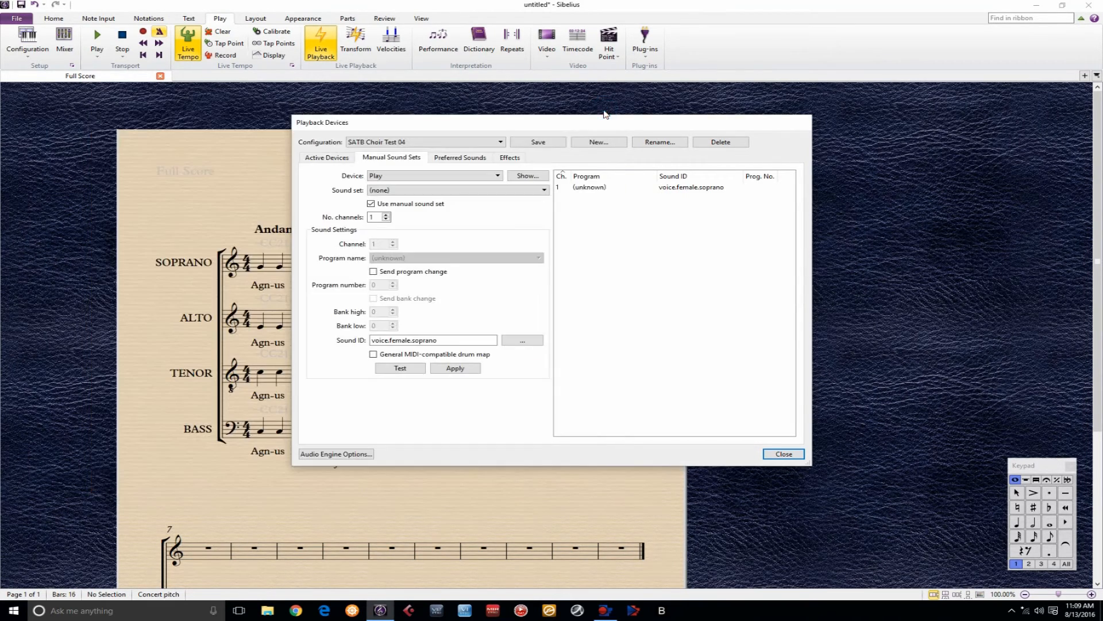
{"action": "left_click", "coordinate": [782, 453]}
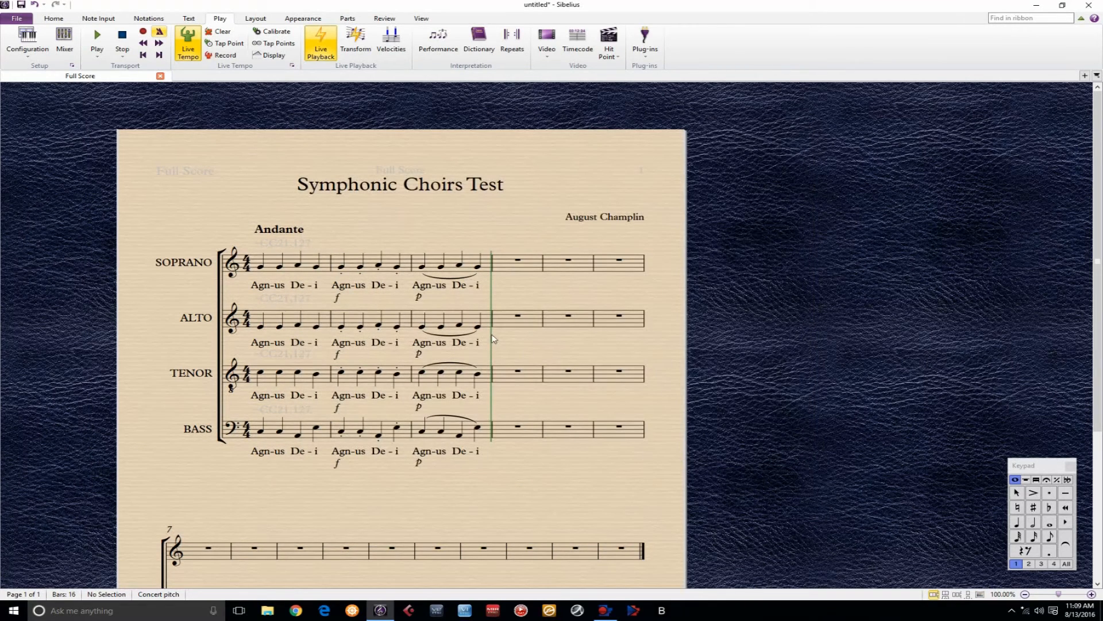
Step: Copy the bar 1 MIDI message to the first soprano note in bar 2 and edit it to "~CC1,120"
{"action": "left_click", "coordinate": [266, 246]}
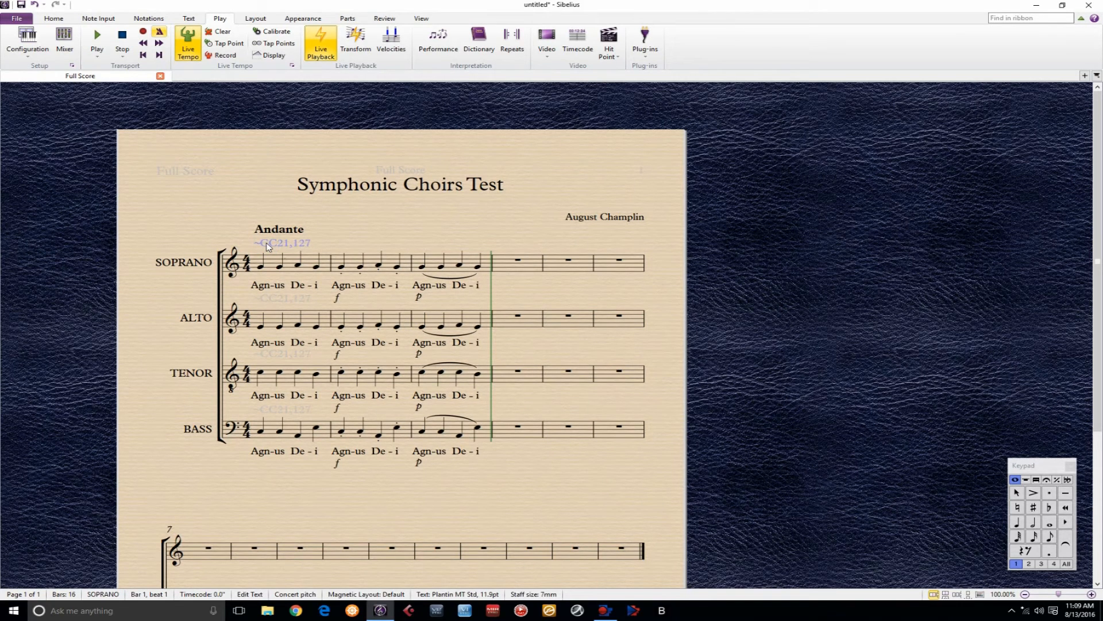
{"action": "left_click", "coordinate": [341, 266]}
{"action": "type", "text": "~CC21,127"}
{"action": "double_click", "coordinate": [367, 246]}
{"action": "key", "text": "BackSpace"}
{"action": "type", "text": "0"}
{"action": "left_click", "coordinate": [401, 235]}
{"action": "left_click", "coordinate": [370, 245]}
Step: Copy the bar 2 MIDI message to the first soprano note in bar 3 and change it to "~CC1,46"
{"action": "left_click", "coordinate": [421, 267], "text": "alt"}
{"action": "double_click", "coordinate": [463, 242]}
{"action": "key", "text": "BackSpace"}
{"action": "key", "text": "BackSpace"}
{"action": "key", "text": "BackSpace"}
{"action": "type", "text": "46"}
{"action": "key", "text": "Escape"}
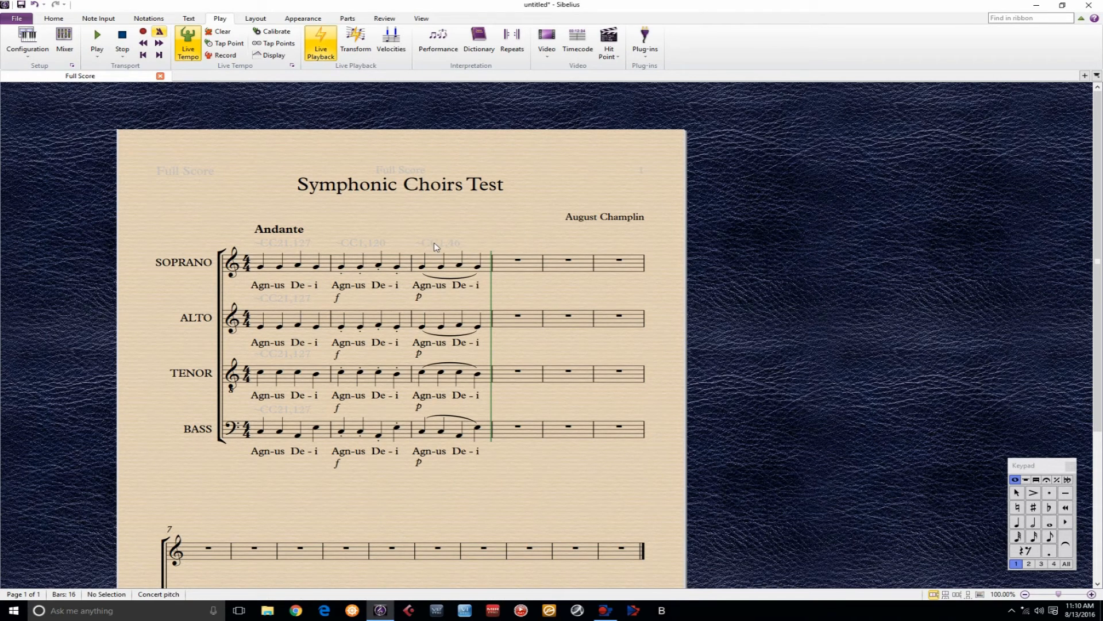
Step: Copy the "~CC1,46" message to the first alto, tenor and bass notes in bar 3
{"action": "left_click", "coordinate": [421, 326]}
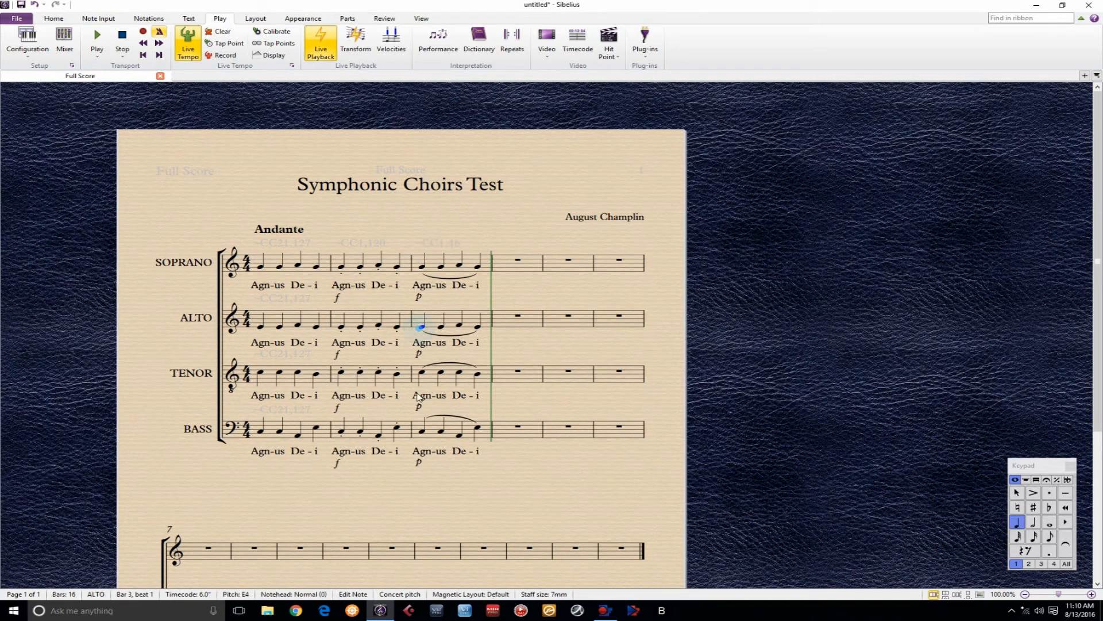
{"action": "left_click", "coordinate": [422, 432], "text": "shift"}
{"action": "type", "text": "~CC1,46"}
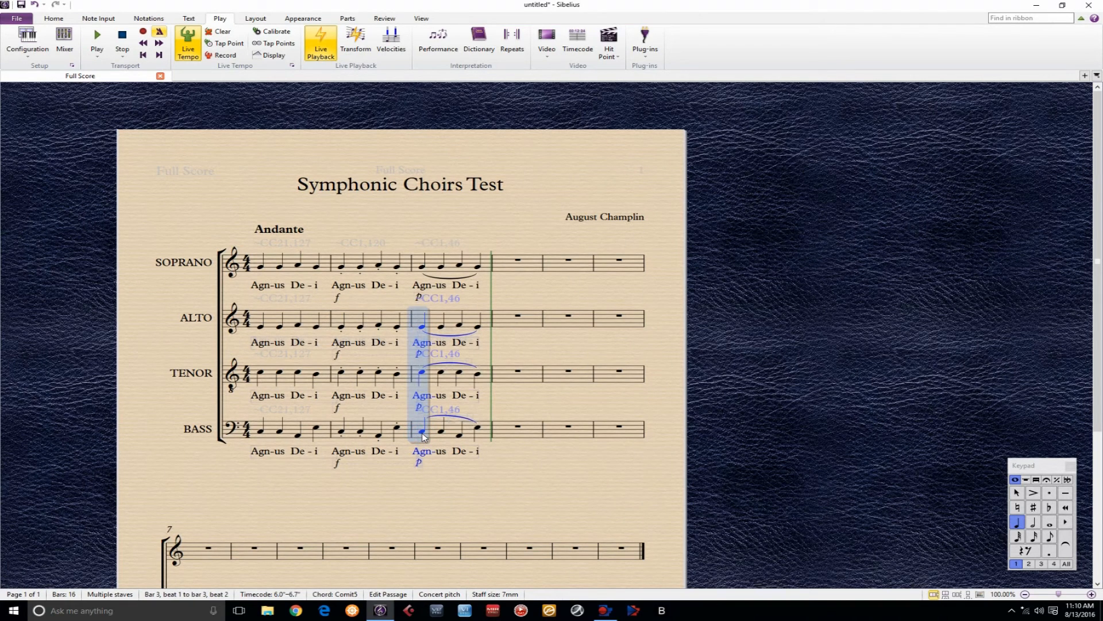
Step: Copy the "~CC1,46" message to the first notes of all four staves in bar 1
{"action": "left_click", "coordinate": [260, 266]}
{"action": "left_click", "coordinate": [262, 433], "text": "shift"}
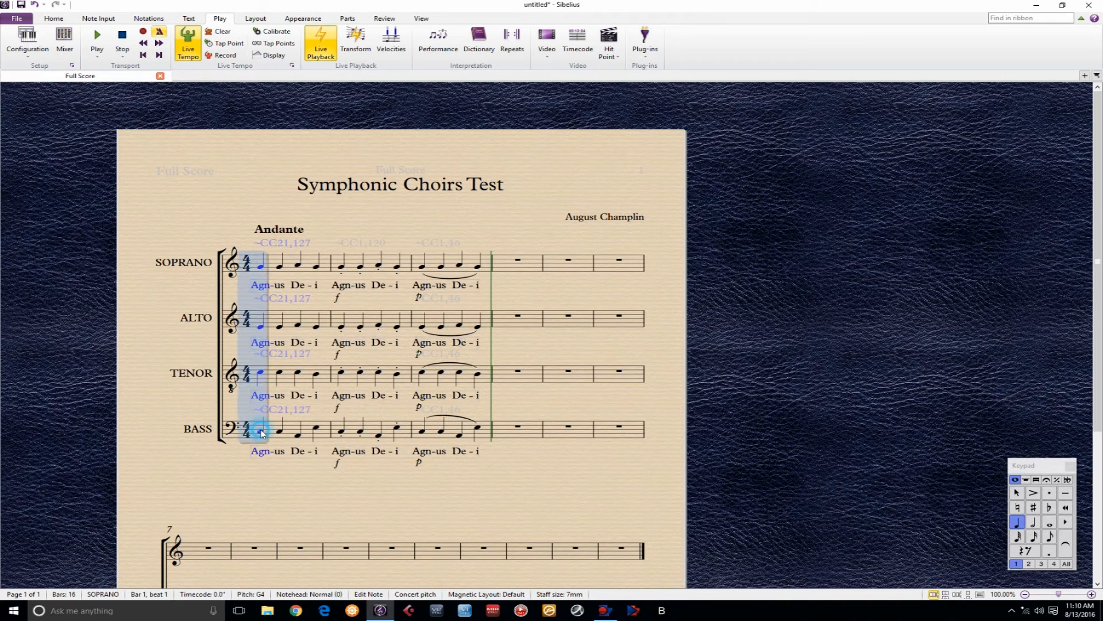
{"action": "key", "text": "ctrl+v"}
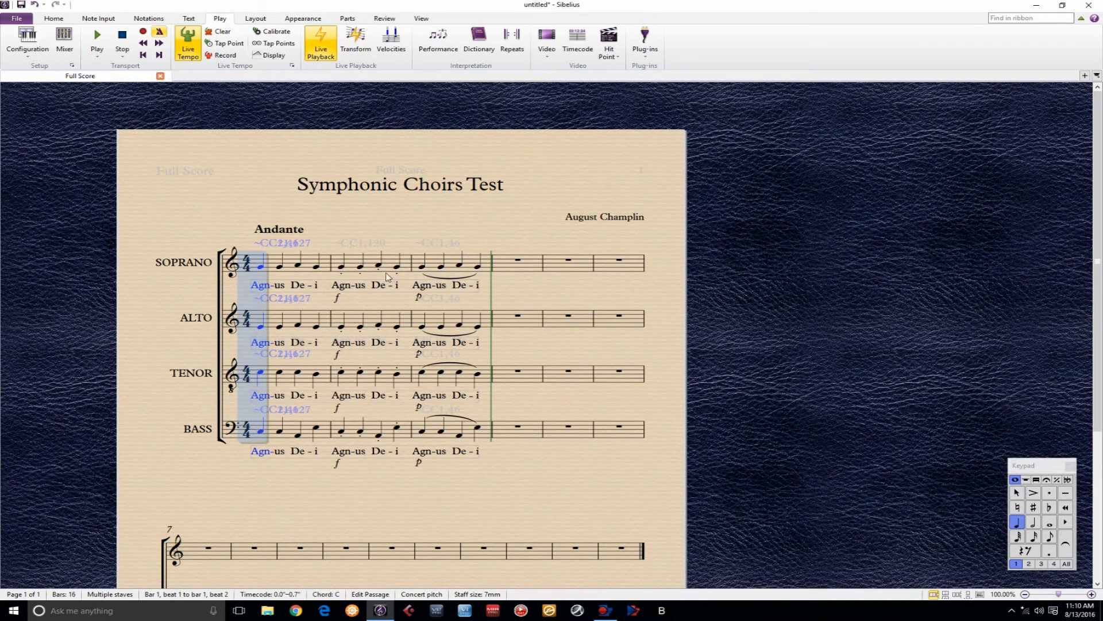
Step: Move the tenor's bar 3 MIDI message clear of the p dynamic, and copy that dynamic to the first notes of all four staves in bar 1
{"action": "left_click", "coordinate": [417, 358]}
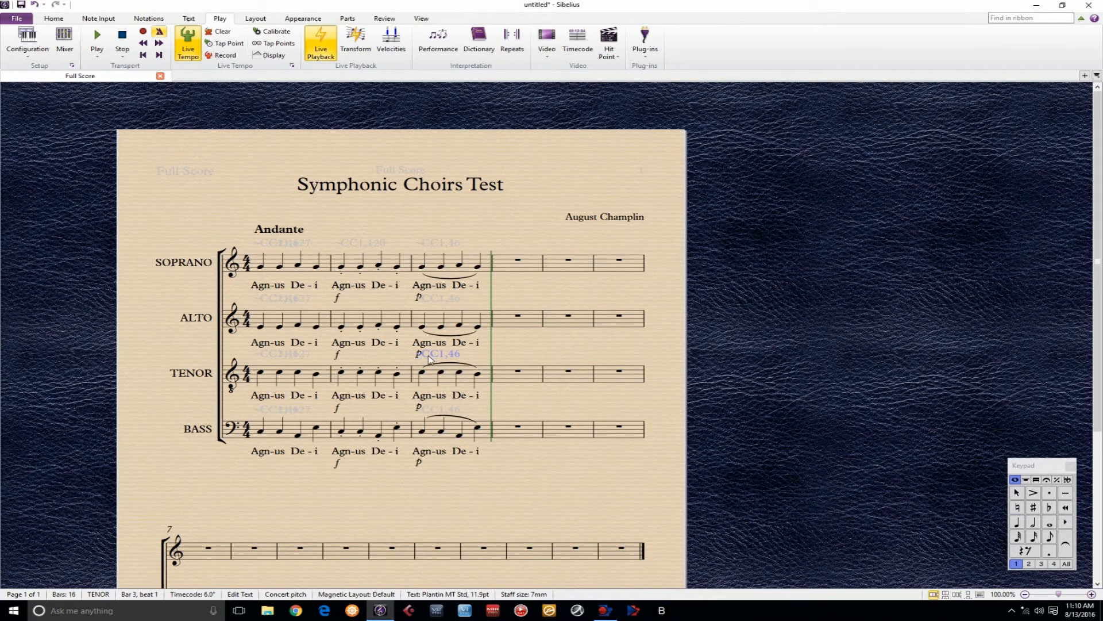
{"action": "left_click_drag", "start_coordinate": [430, 355], "coordinate": [440, 355]}
{"action": "left_click", "coordinate": [418, 355]}
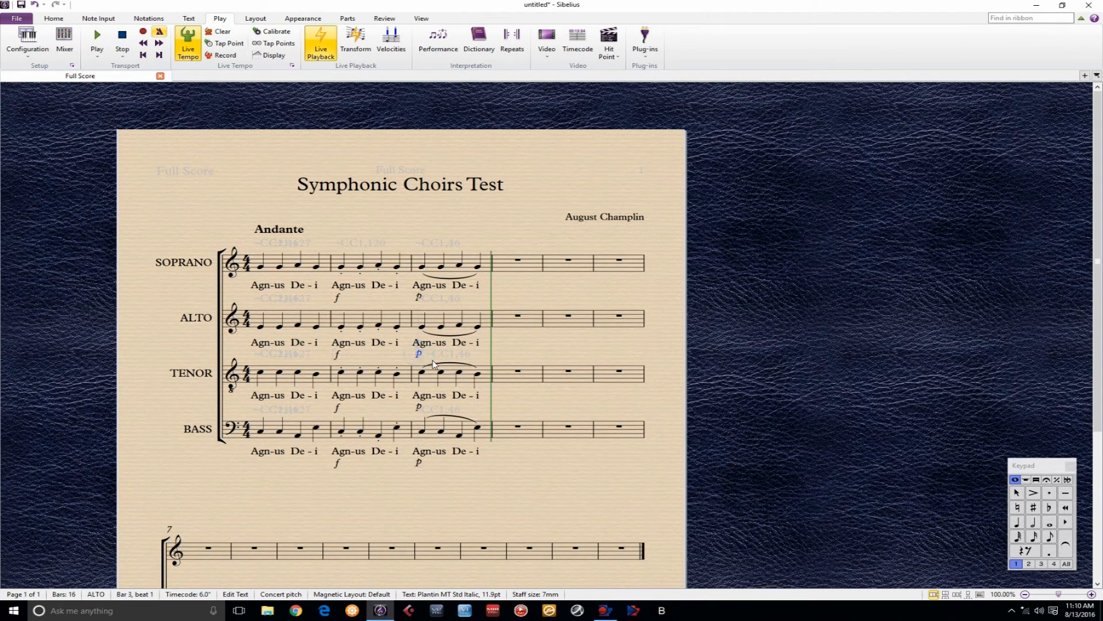
{"action": "left_click", "coordinate": [261, 265]}
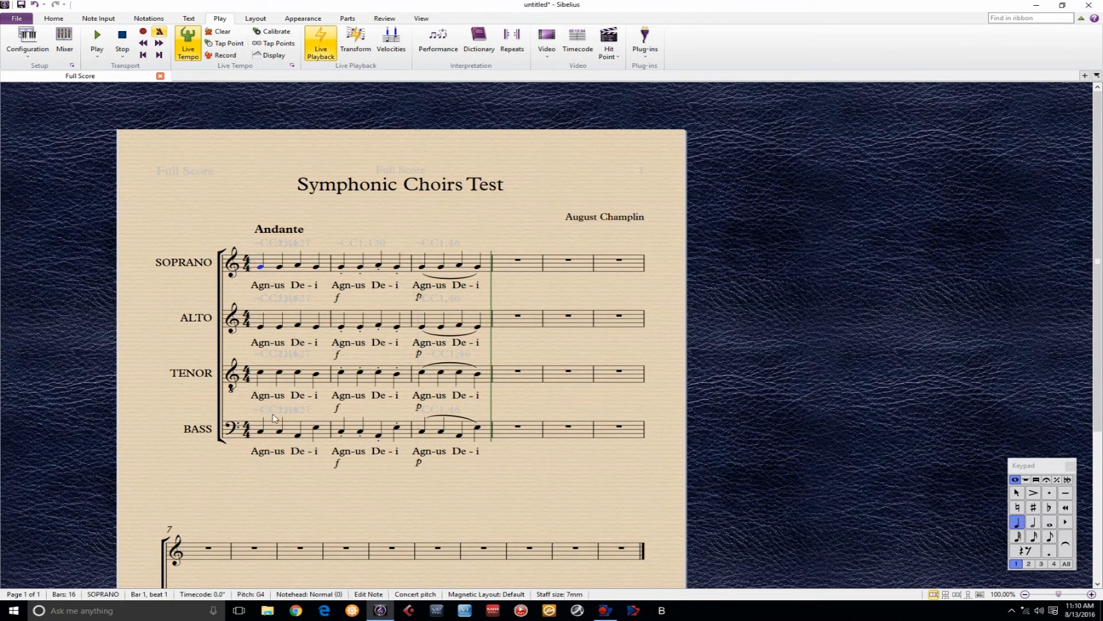
{"action": "left_click", "coordinate": [262, 432], "text": "shift"}
{"action": "key", "text": "ctrl+v"}
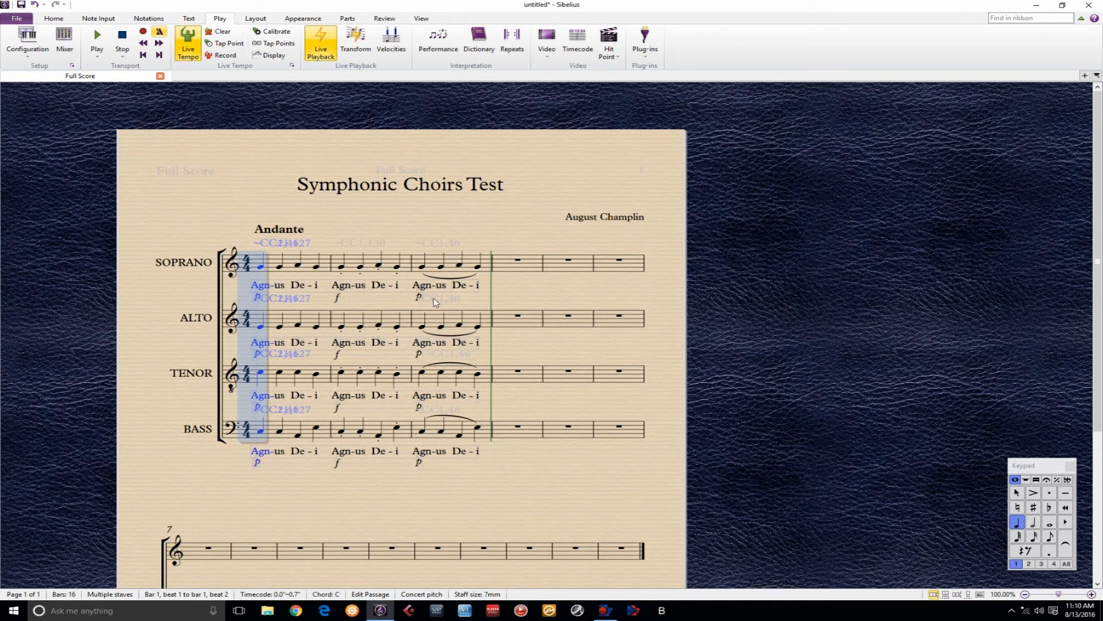
{"action": "left_click", "coordinate": [440, 356]}
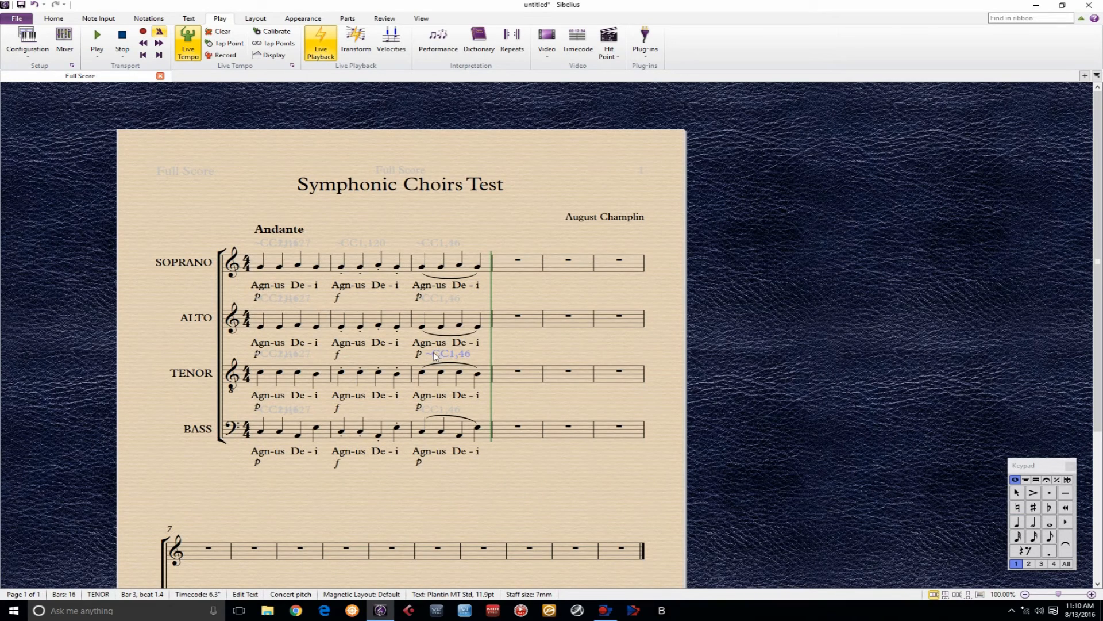
{"action": "left_click", "coordinate": [365, 216]}
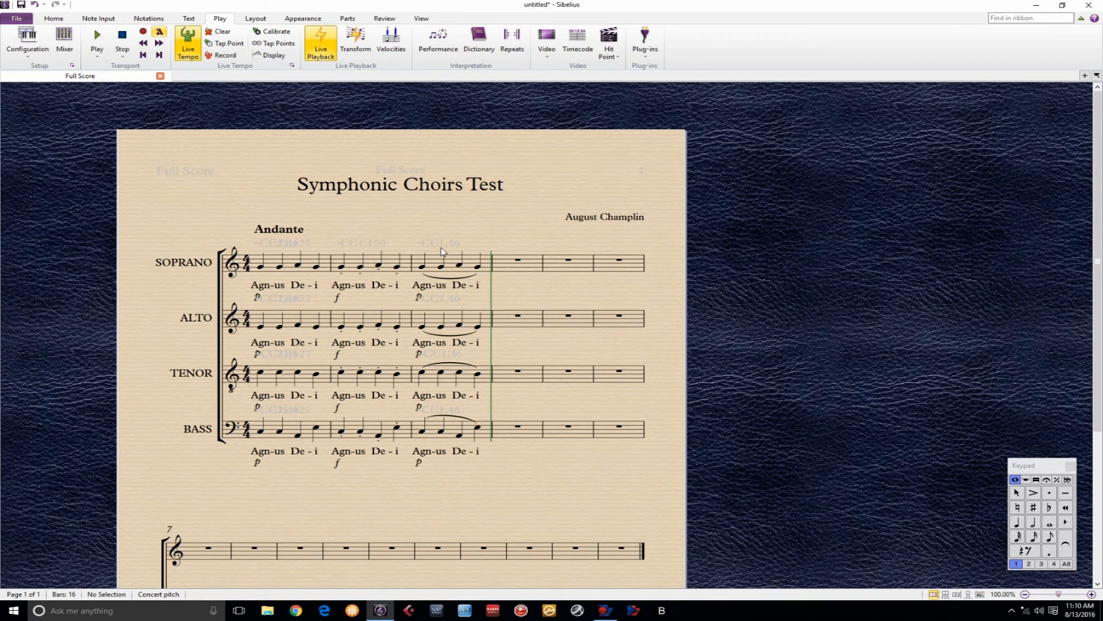
Step: Turn the display of hidden objects off and back on to preview the score without its MIDI messages
{"action": "left_click", "coordinate": [422, 19]}
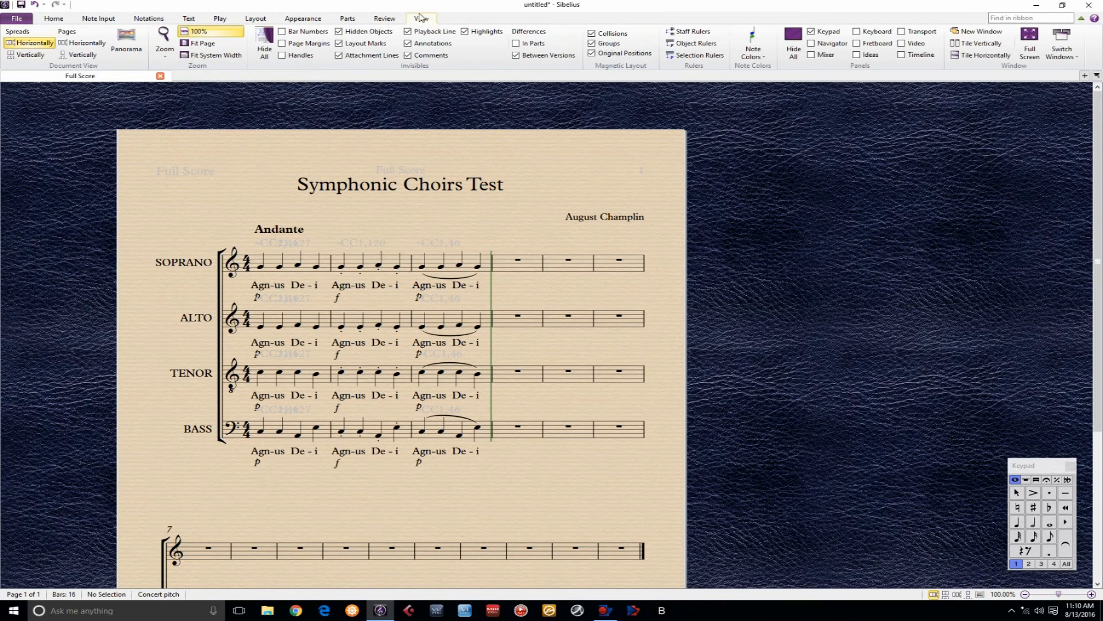
{"action": "left_click", "coordinate": [341, 32]}
{"action": "left_click", "coordinate": [340, 32]}
{"action": "left_click", "coordinate": [54, 19]}
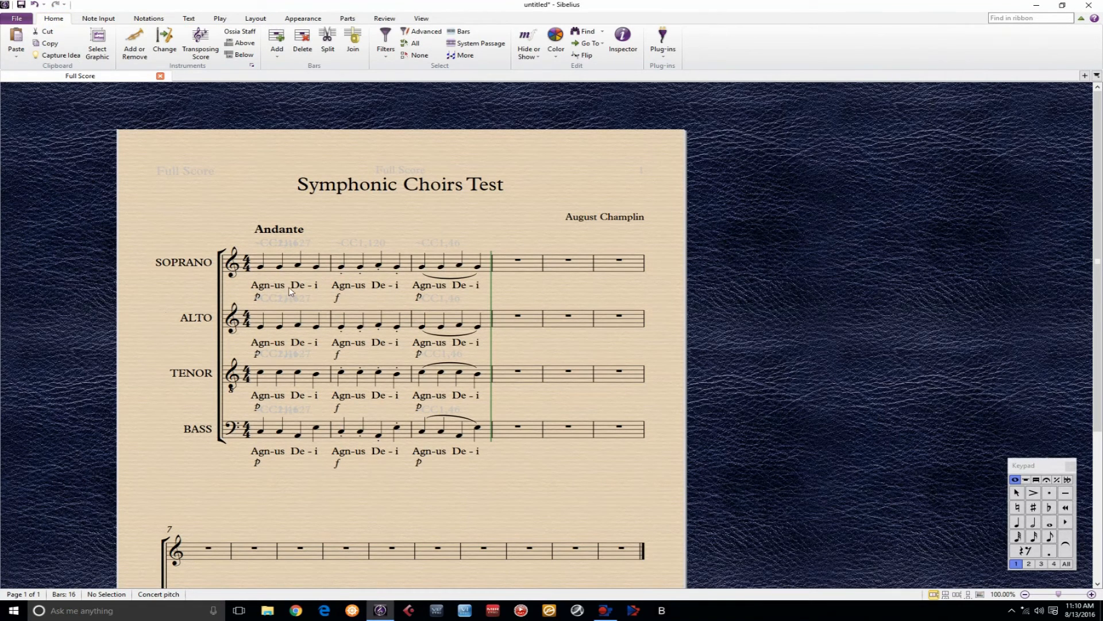
Step: Play back the three-bar Agnus Dei passage and stop playback after the last sung bar
{"action": "left_click", "coordinate": [220, 19]}
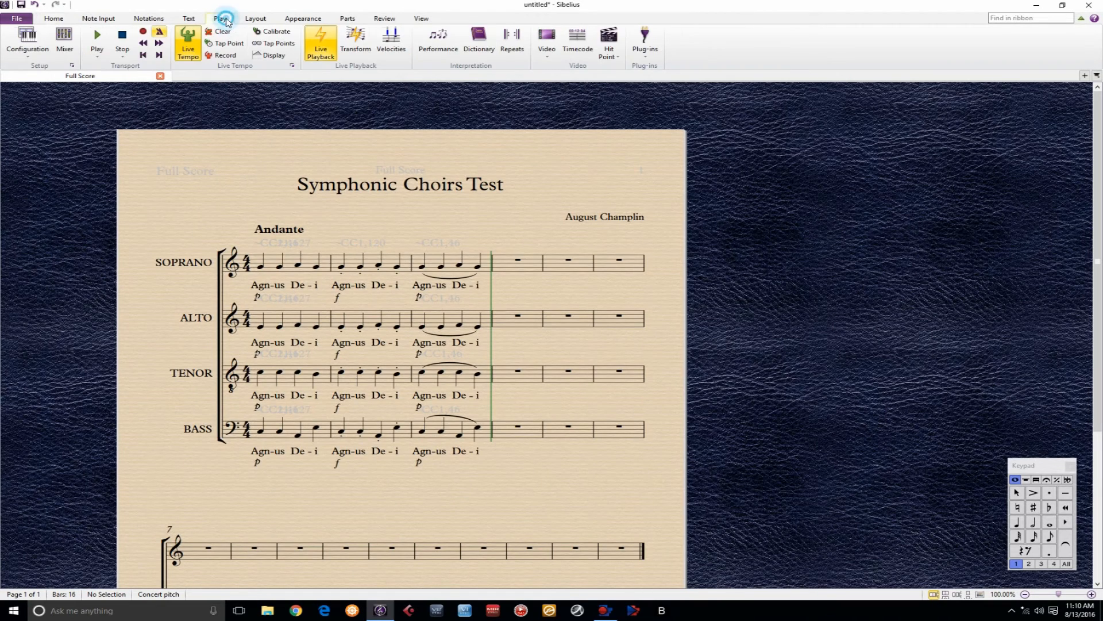
{"action": "left_click", "coordinate": [96, 36]}
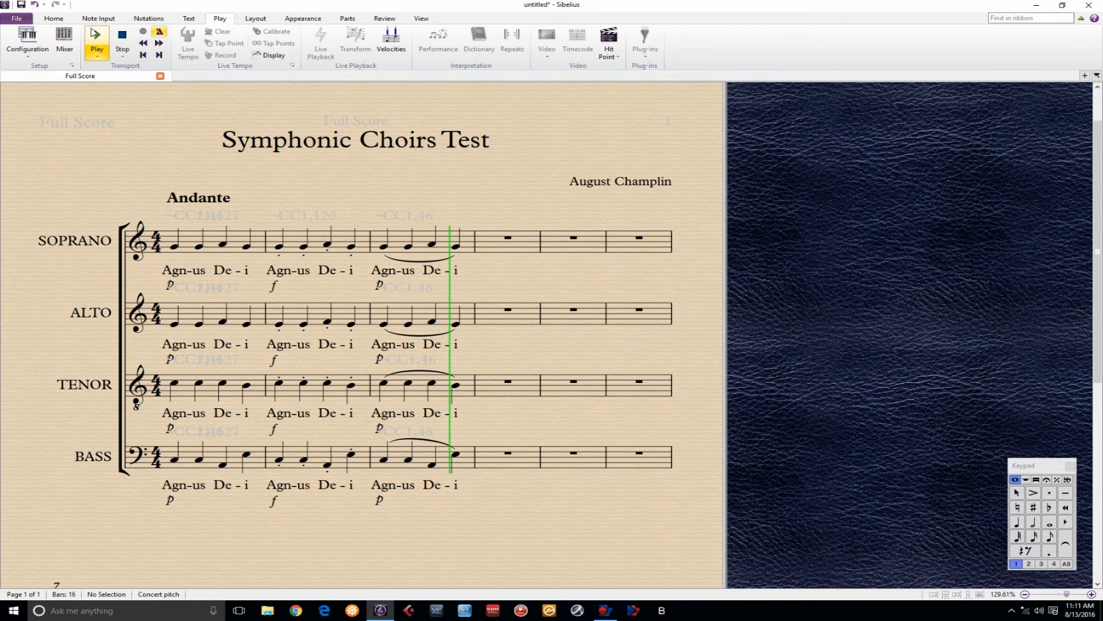
{"action": "left_click", "coordinate": [91, 30]}
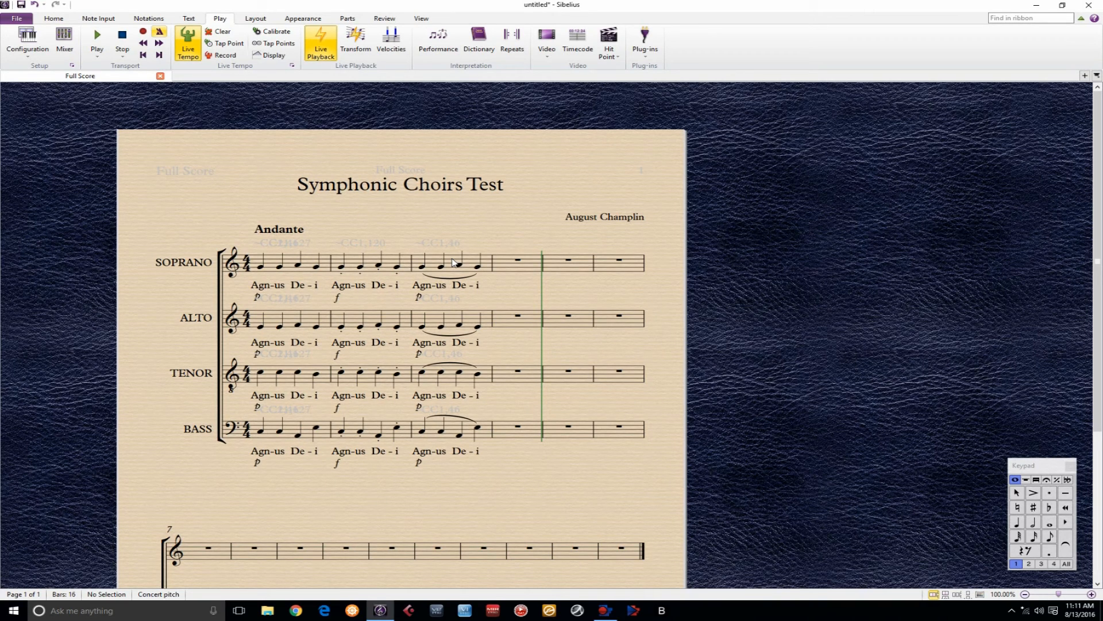
Step: Open WordBuilder for the soprano Play device from the manual sound sets in Playback Devices
{"action": "left_click", "coordinate": [73, 66]}
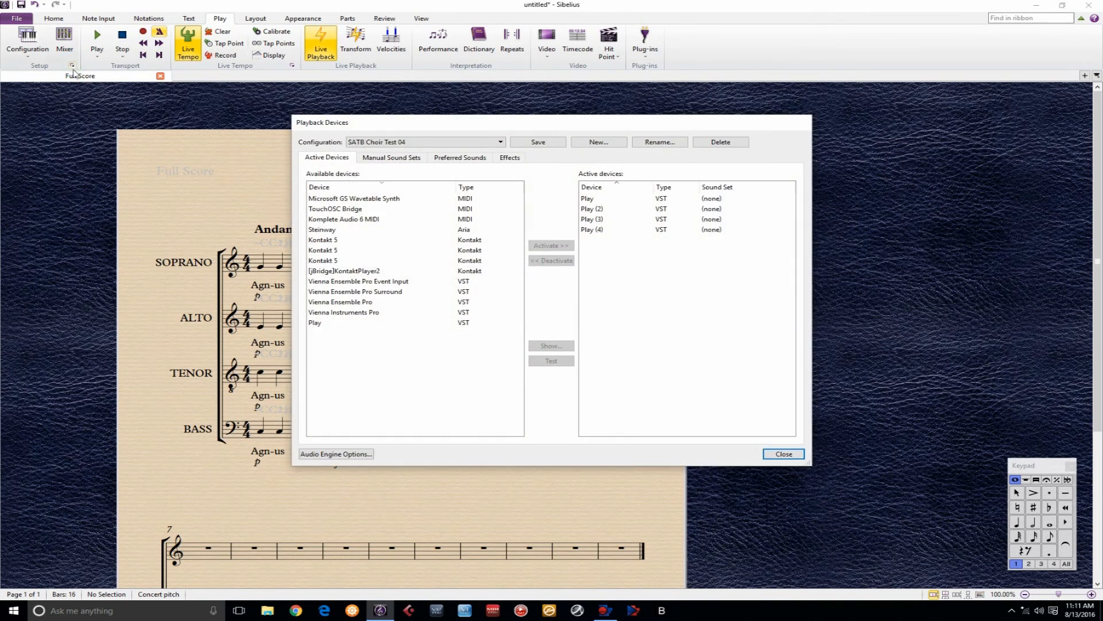
{"action": "left_click", "coordinate": [390, 159]}
{"action": "left_click", "coordinate": [523, 178]}
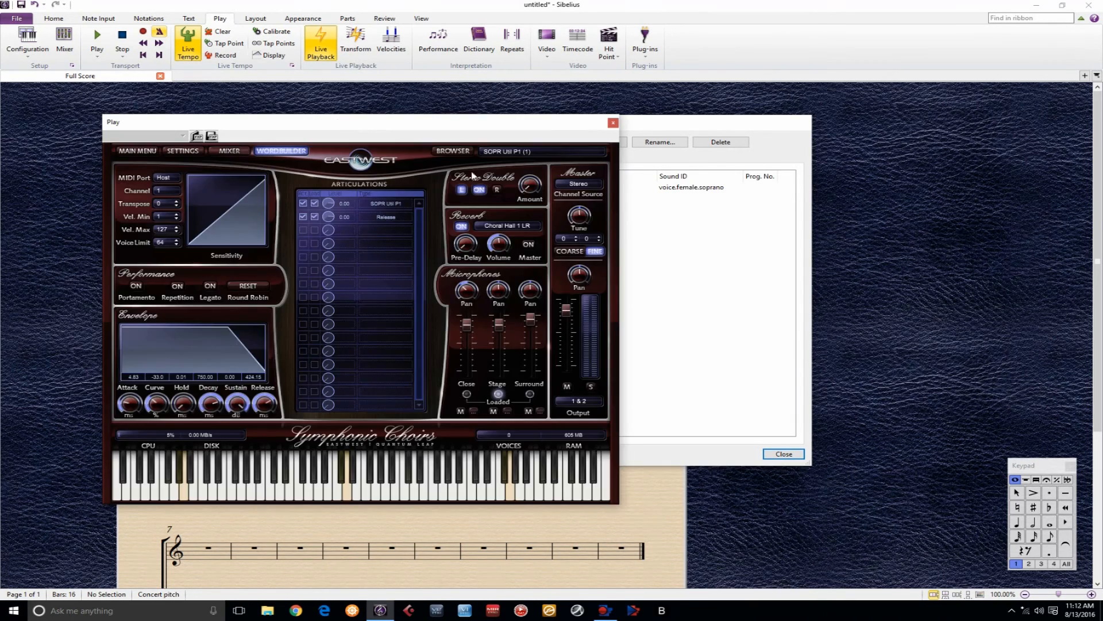
{"action": "left_click", "coordinate": [287, 153]}
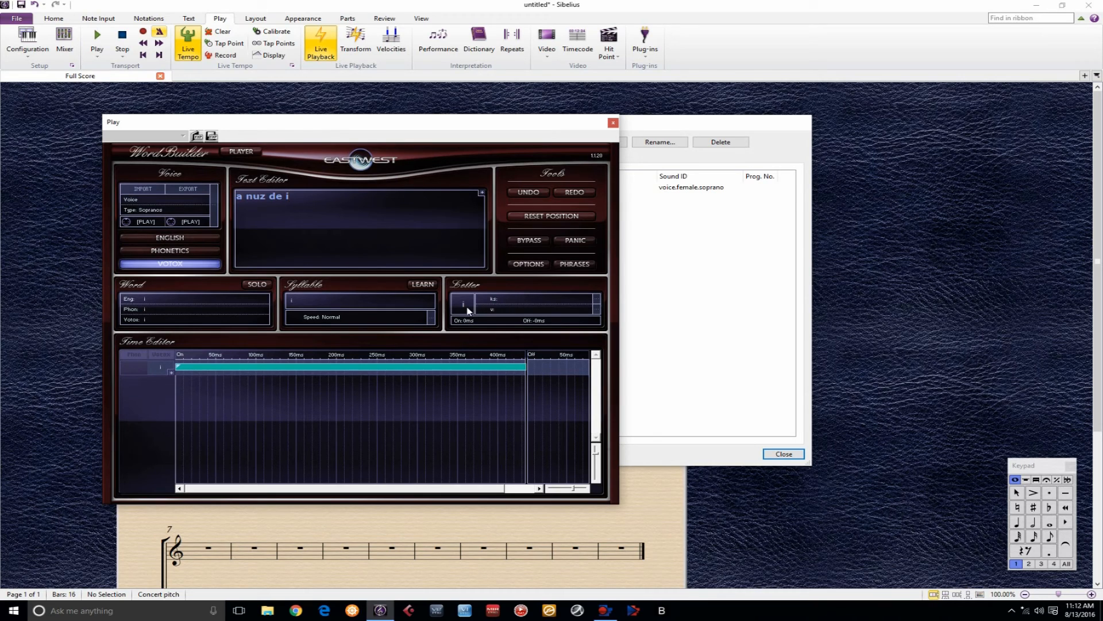
Step: Review the Legato and Text Syntax key switch options for the letter "i" and dismiss the letter settings without saving
{"action": "left_click", "coordinate": [598, 314]}
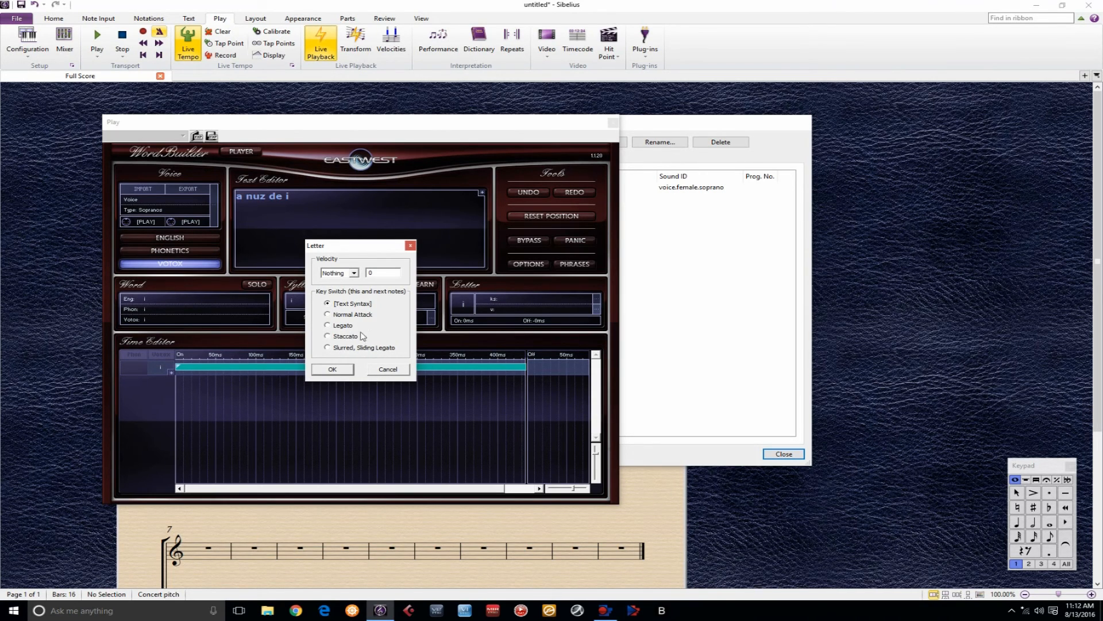
{"action": "left_click", "coordinate": [328, 325]}
{"action": "left_click", "coordinate": [329, 305]}
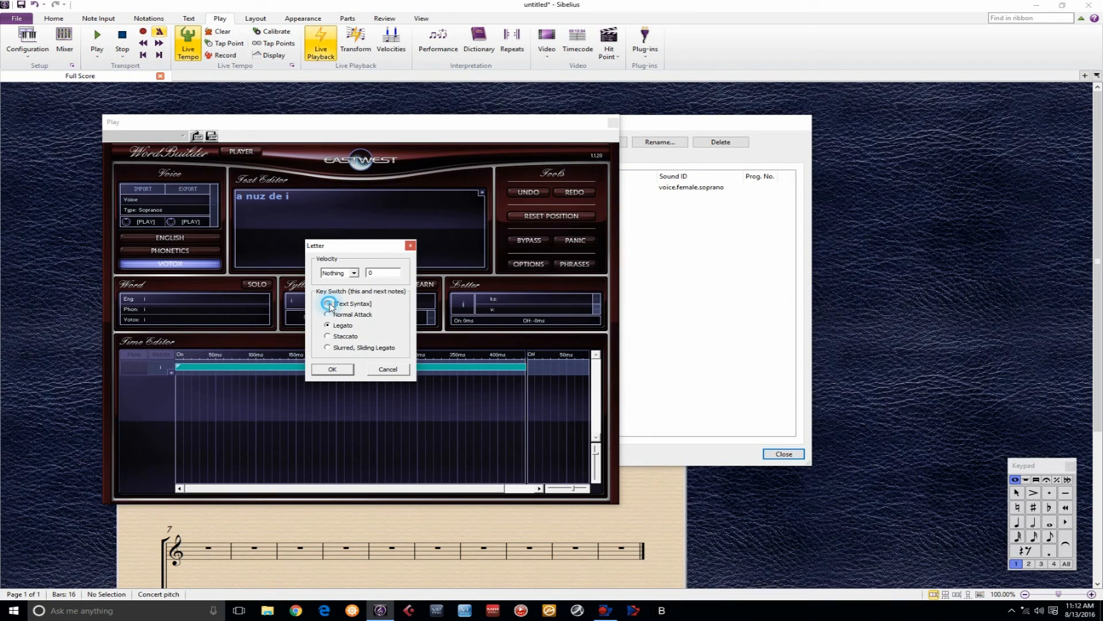
{"action": "left_click", "coordinate": [385, 371]}
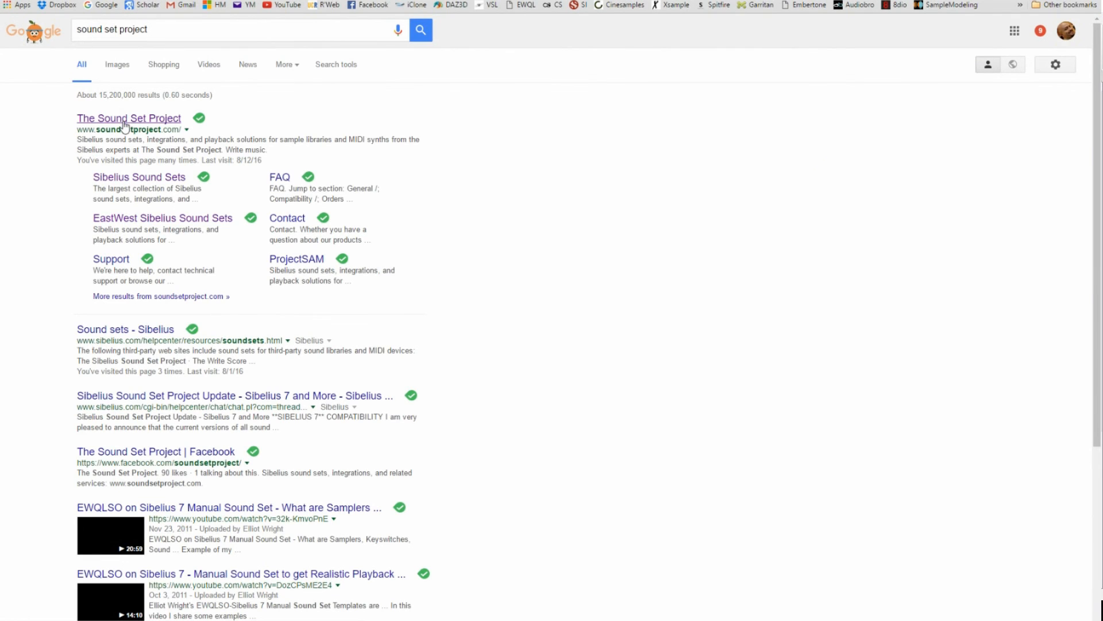
Step: Switch to the web browser, open the Sound Set Project's EastWest Sibelius Sound Sets page and look through its Symphonic Choirs sets
{"action": "left_click", "coordinate": [143, 218]}
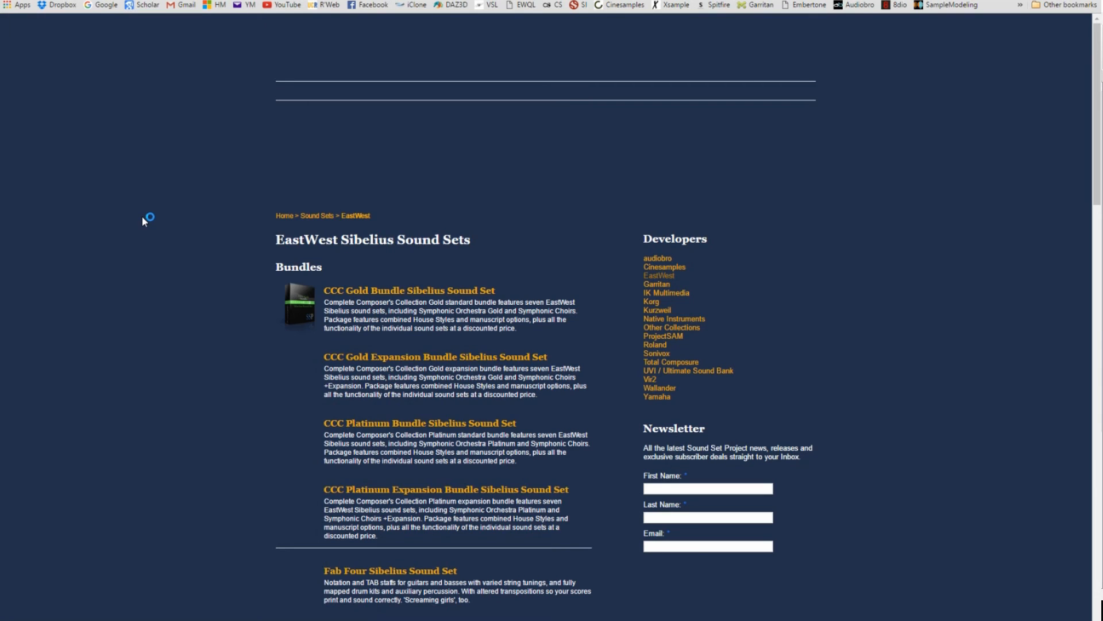
{"action": "scroll", "coordinate": [144, 221], "scroll_direction": "down", "scroll_amount": 5}
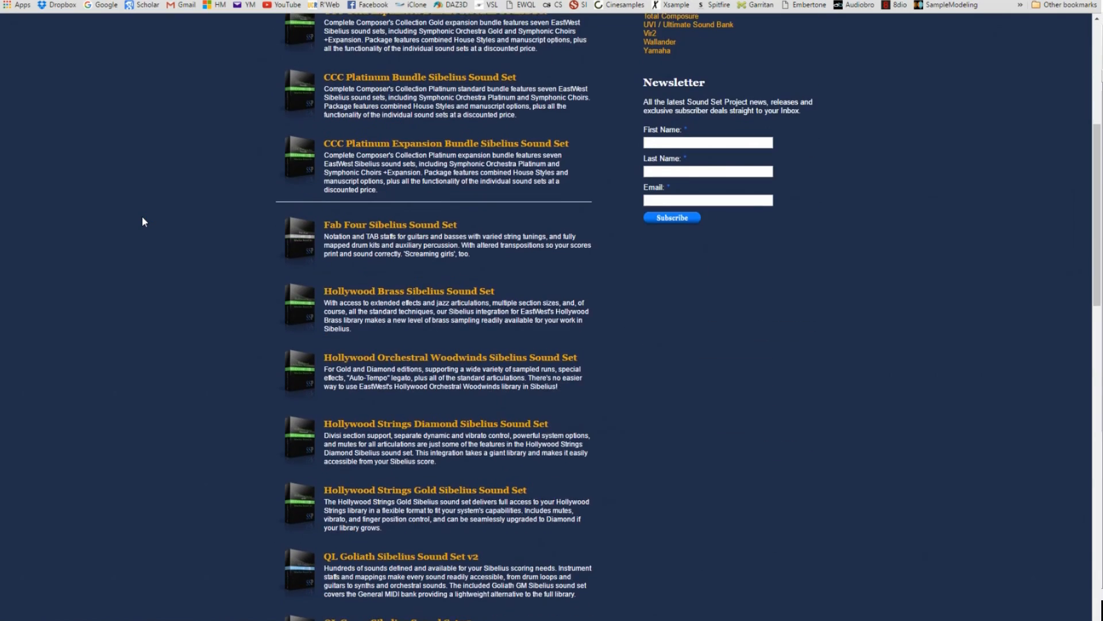
{"action": "scroll", "coordinate": [143, 222], "scroll_direction": "down", "scroll_amount": 17}
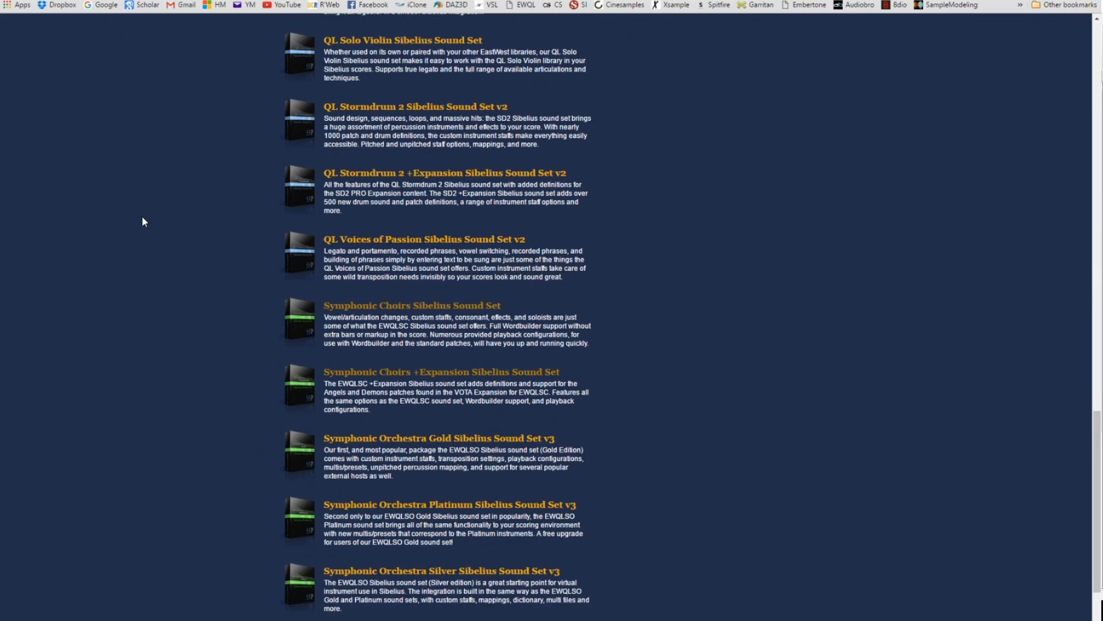
{"action": "scroll", "coordinate": [143, 222], "scroll_direction": "down", "scroll_amount": 2}
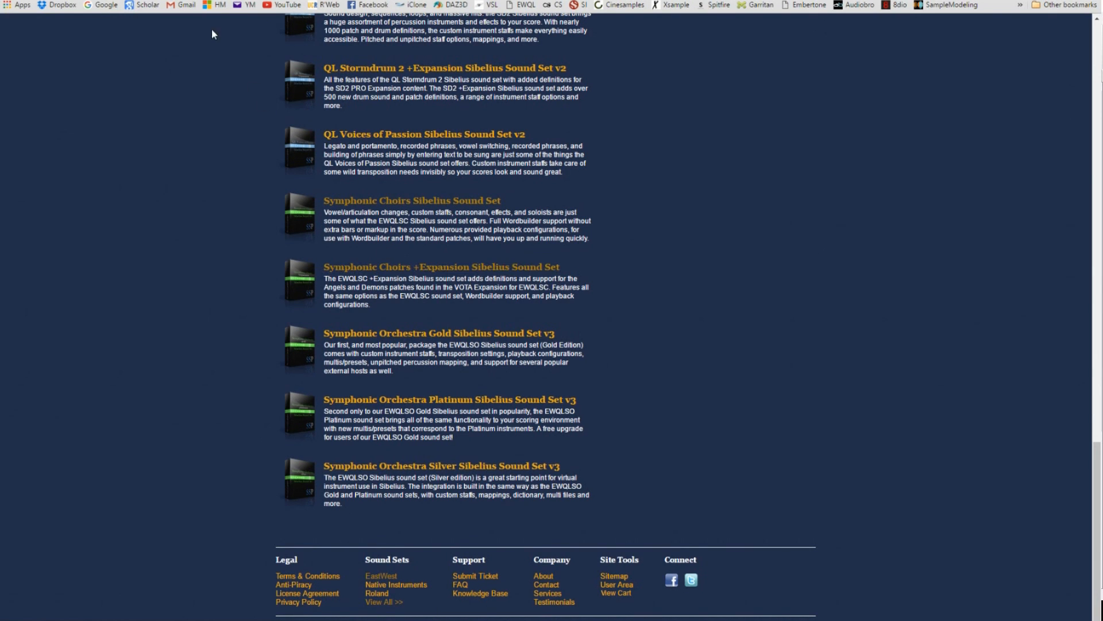
Step: View EastWest's Symphonic Choirs purchase page and the Symphonic Choirs +Expansion Sibelius Sound Set page
{"action": "key", "text": "ctrl+Tab"}
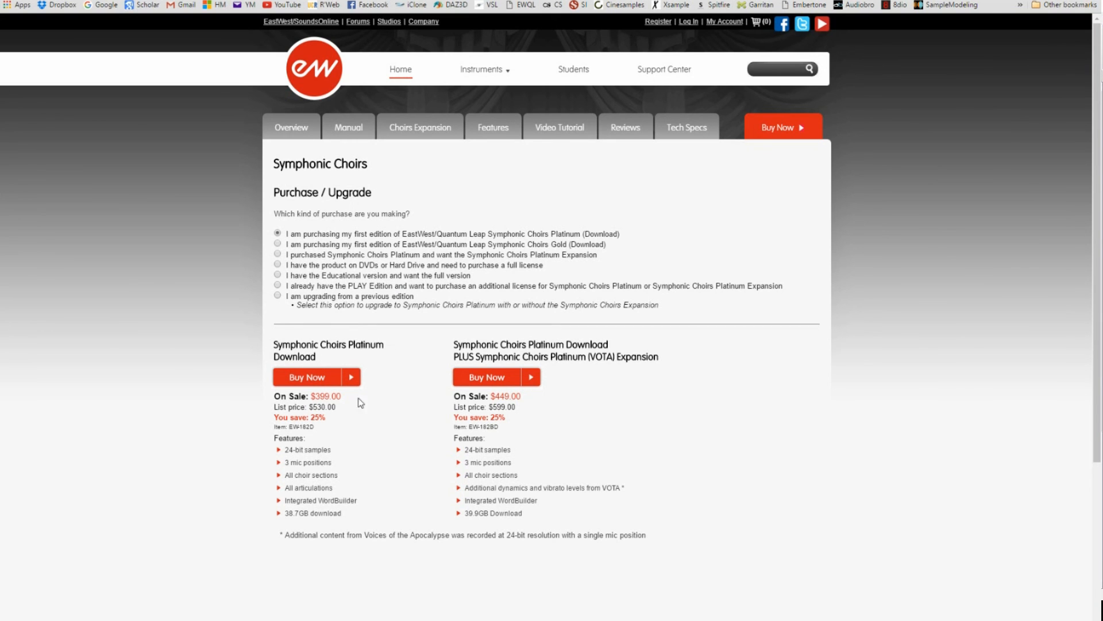
{"action": "left_click", "coordinate": [138, 1]}
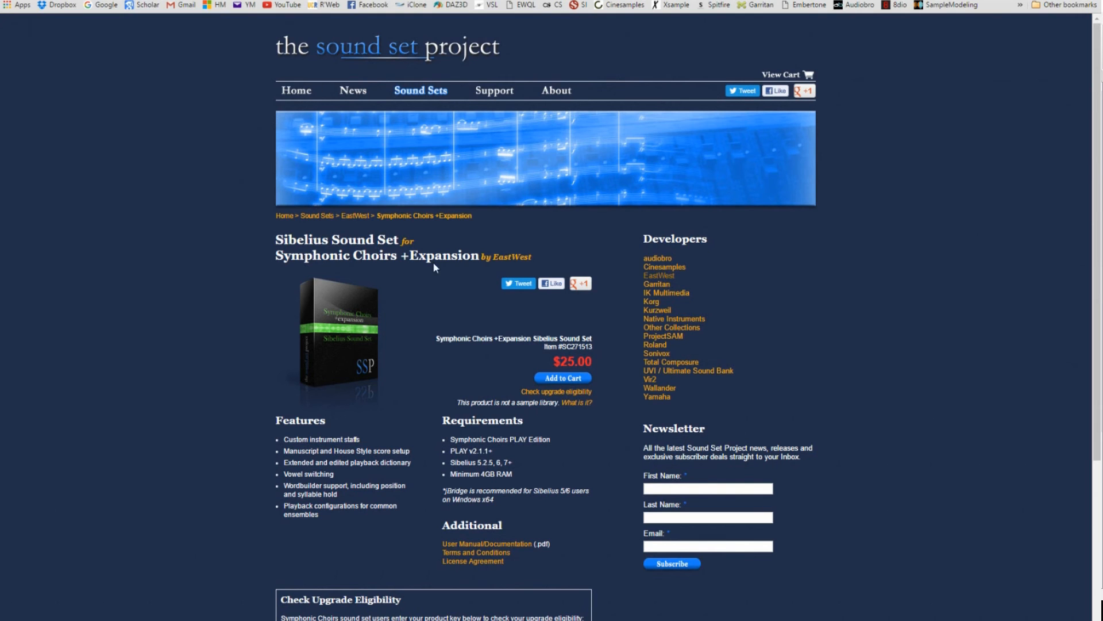
{"action": "left_click", "coordinate": [247, 1]}
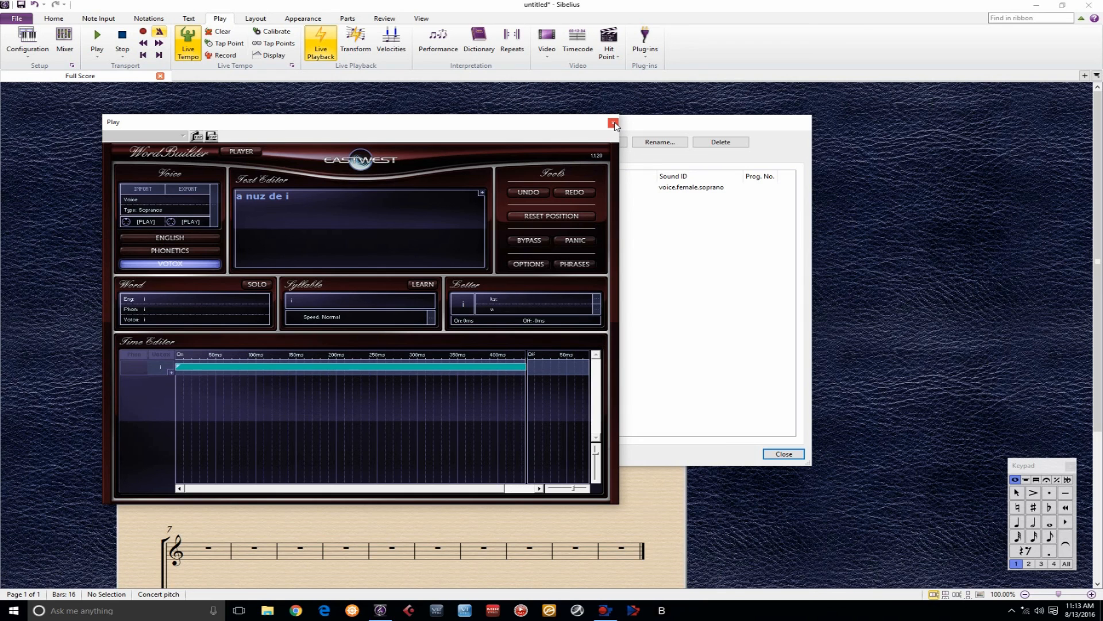
Step: Back in Sibelius, close the Play instrument and Playback Devices windows, and play the score from the beginning
{"action": "left_click", "coordinate": [614, 123]}
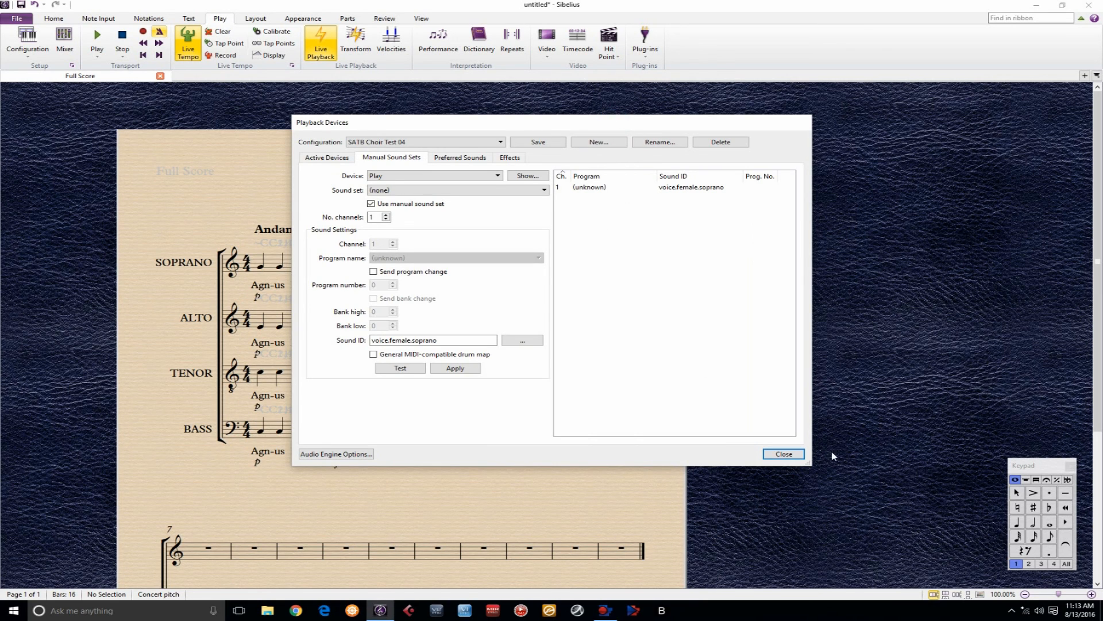
{"action": "left_click", "coordinate": [784, 454]}
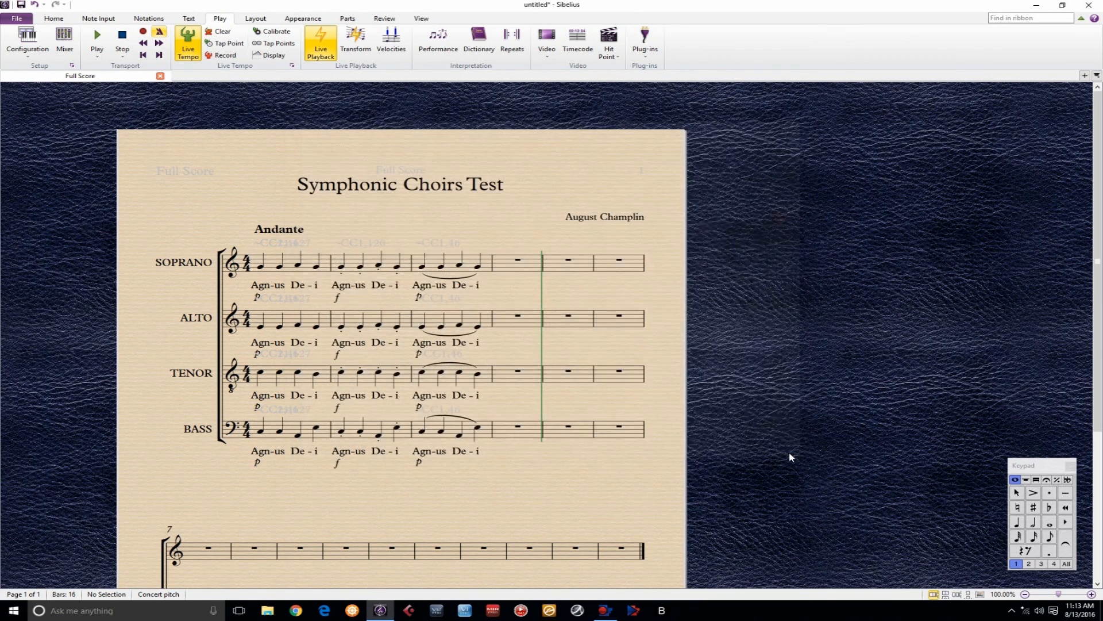
{"action": "left_click", "coordinate": [142, 56]}
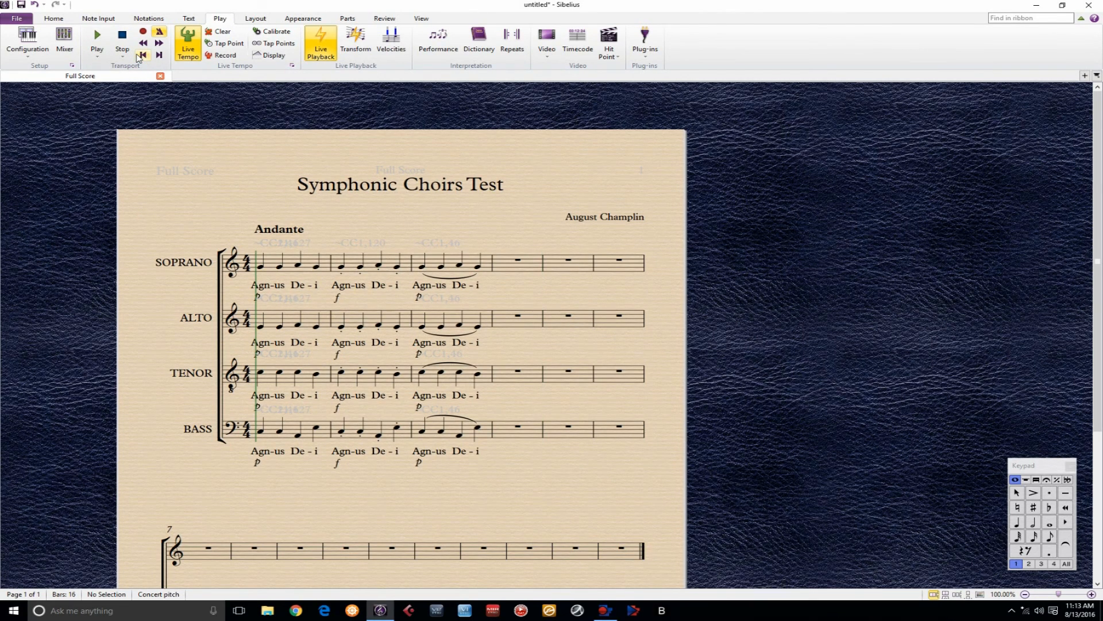
{"action": "left_click", "coordinate": [98, 39]}
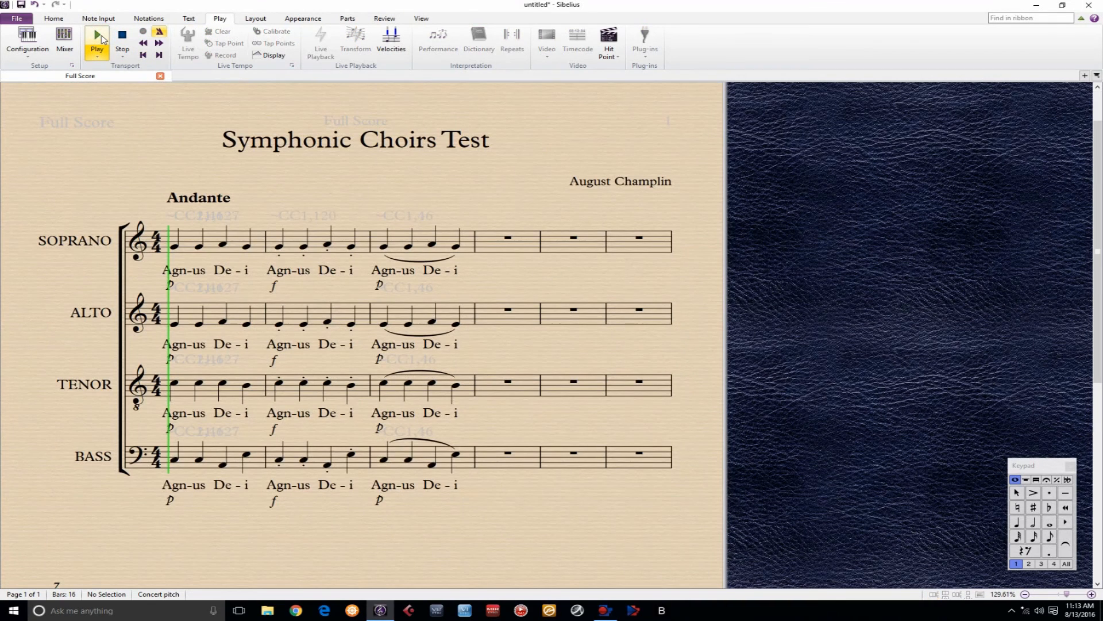